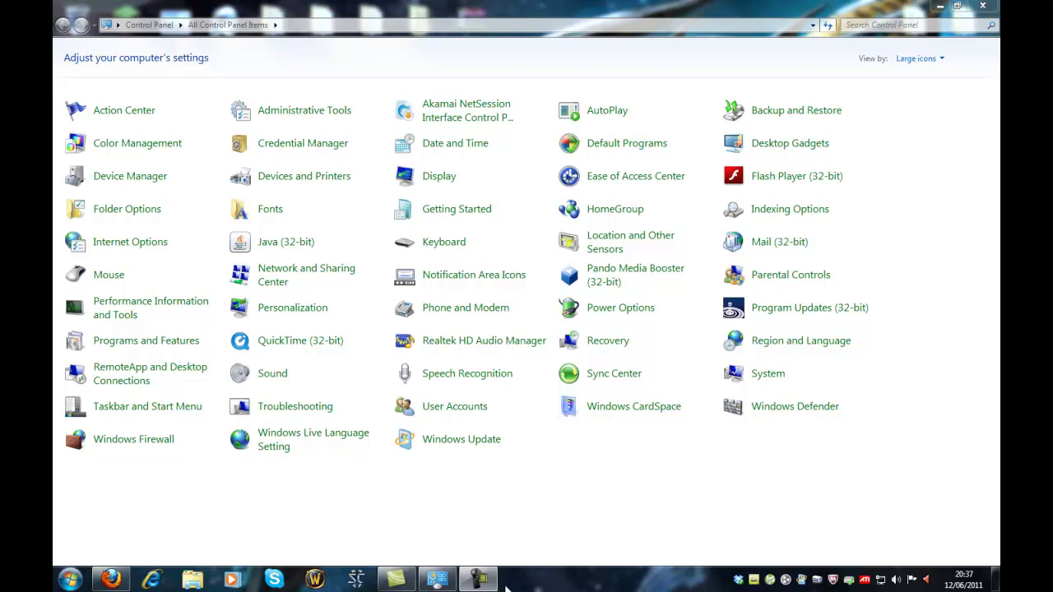
Open the LogMeIn Hamachi window to view it, and close it again.
mouse_move(498, 583)
left_click(788, 580)
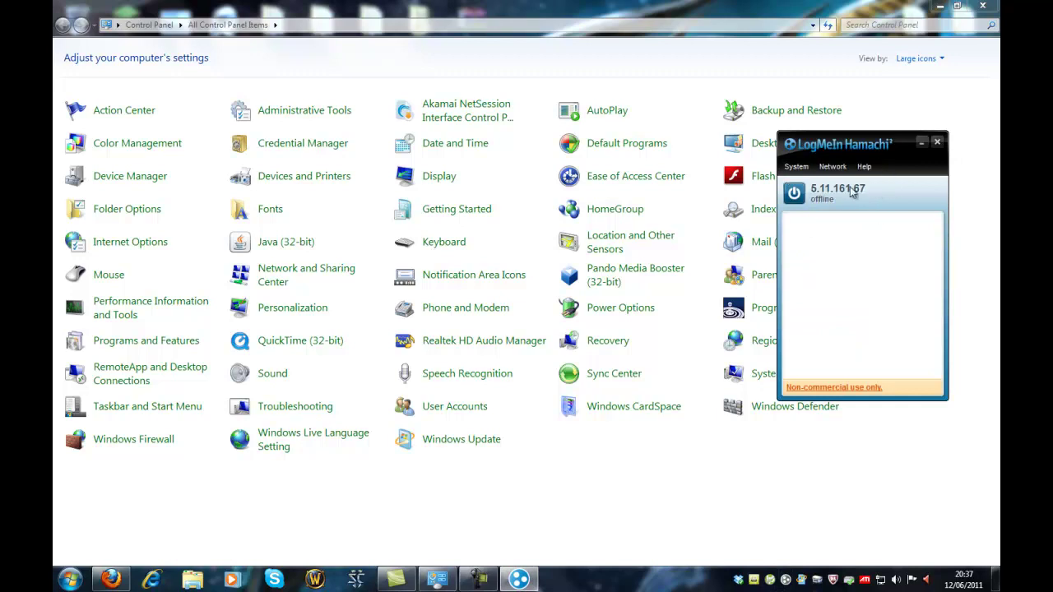
left_click(937, 142)
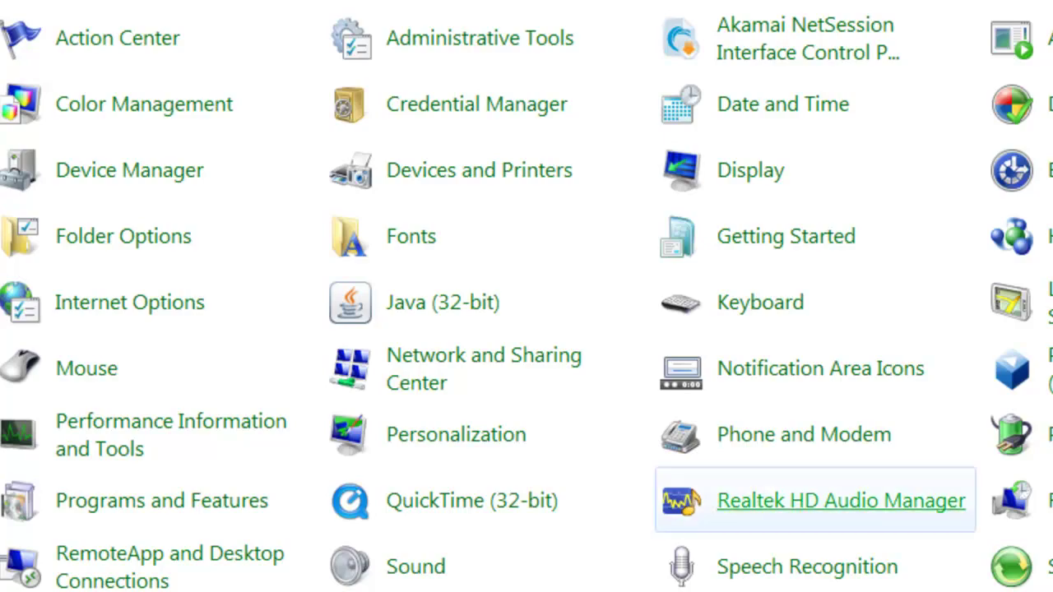
Open the list of network adapters through the Network and Sharing Center's adapter settings.
left_click(425, 383)
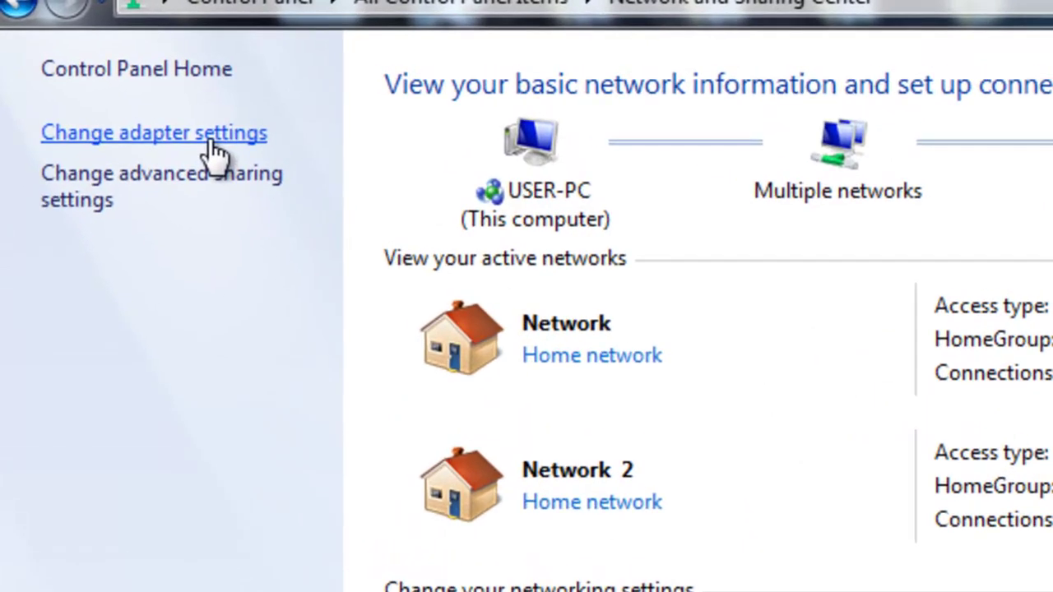
left_click(198, 132)
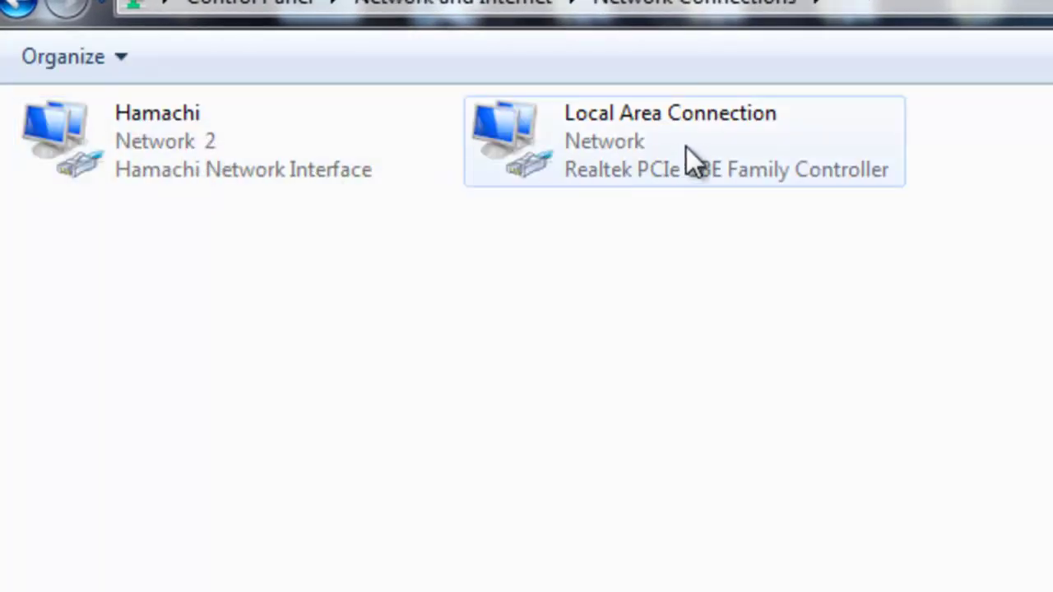
left_click(745, 141)
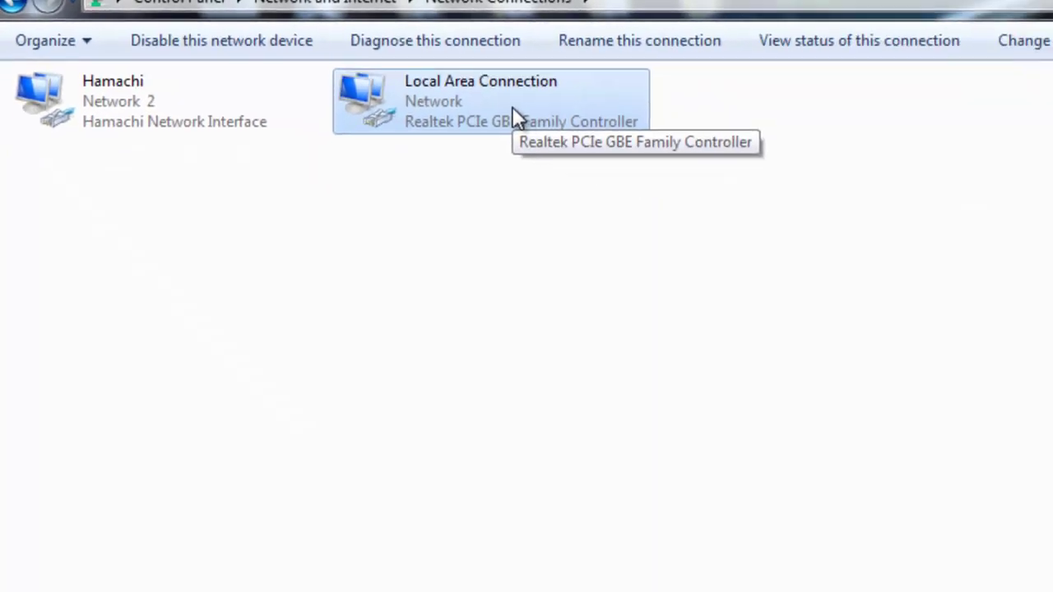
left_click(95, 72)
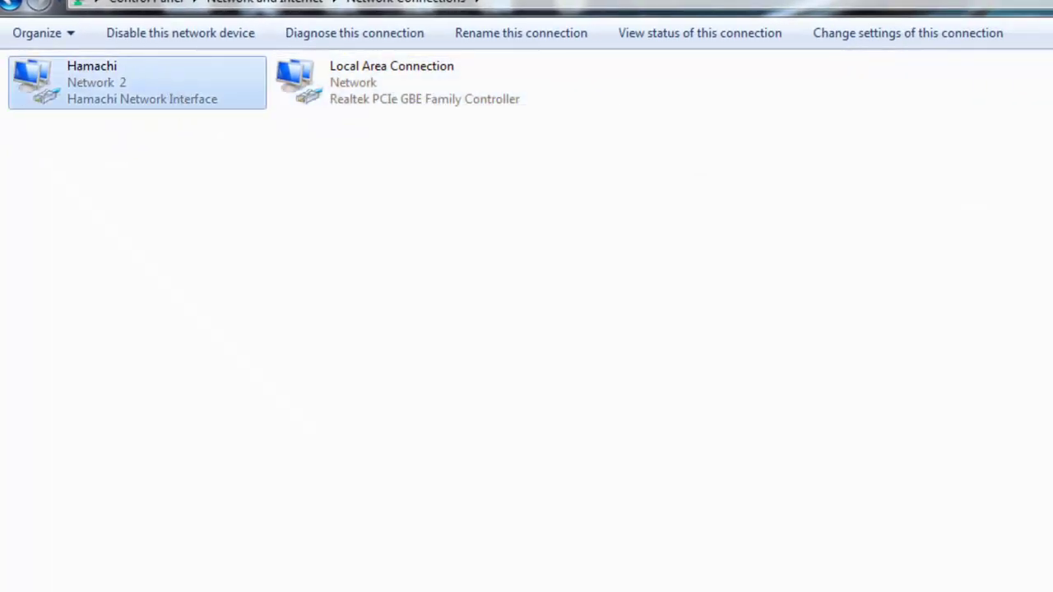
Open the Internet Protocol Version 4 (TCP/IPv4) properties of the Local Area Connection adapter.
right_click(444, 92)
left_click(340, 139)
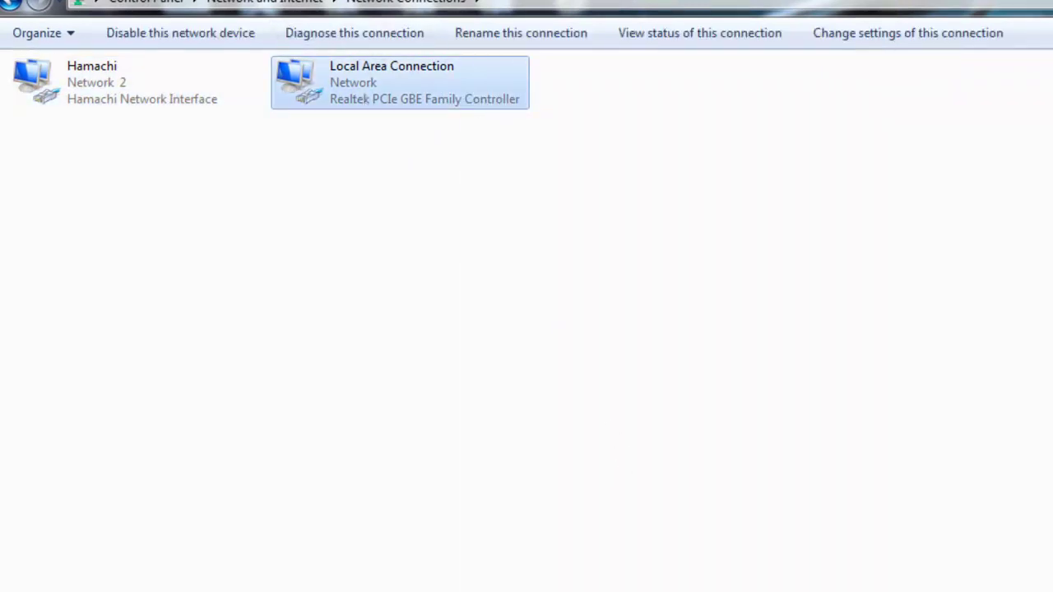
right_click(429, 77)
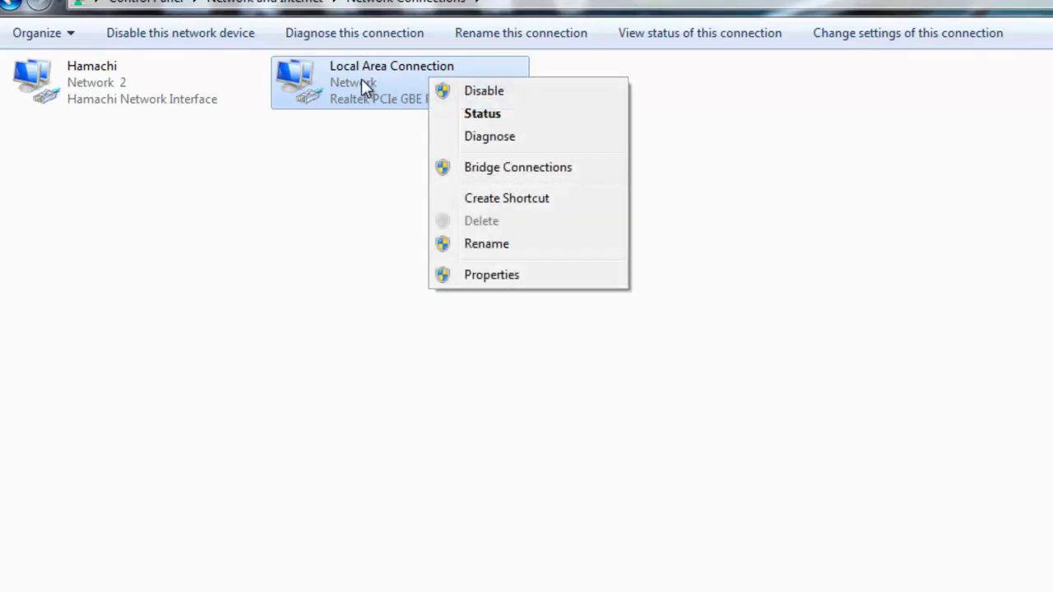
right_click(392, 75)
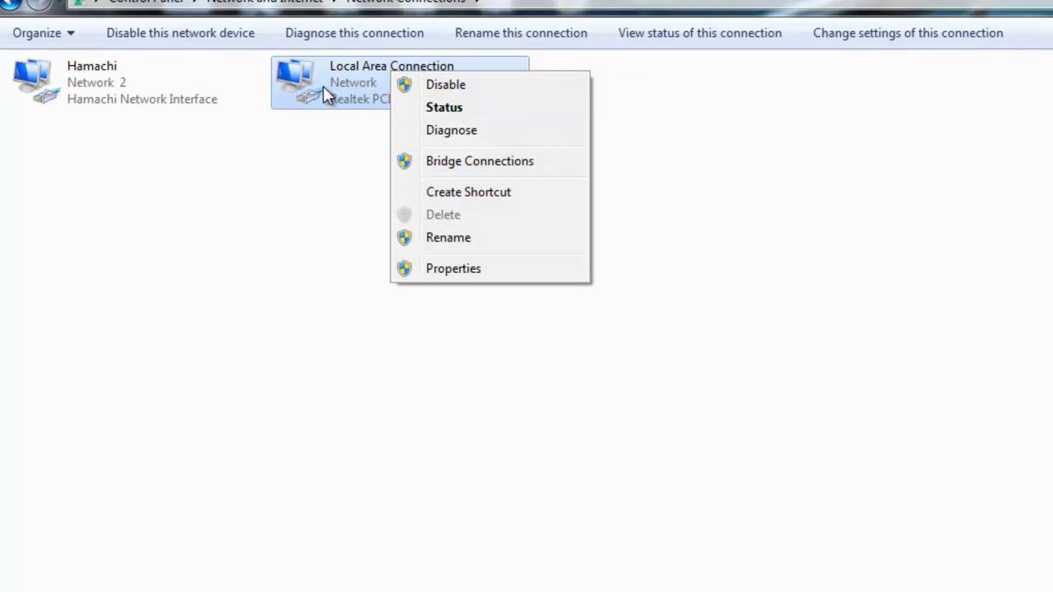
right_click(355, 92)
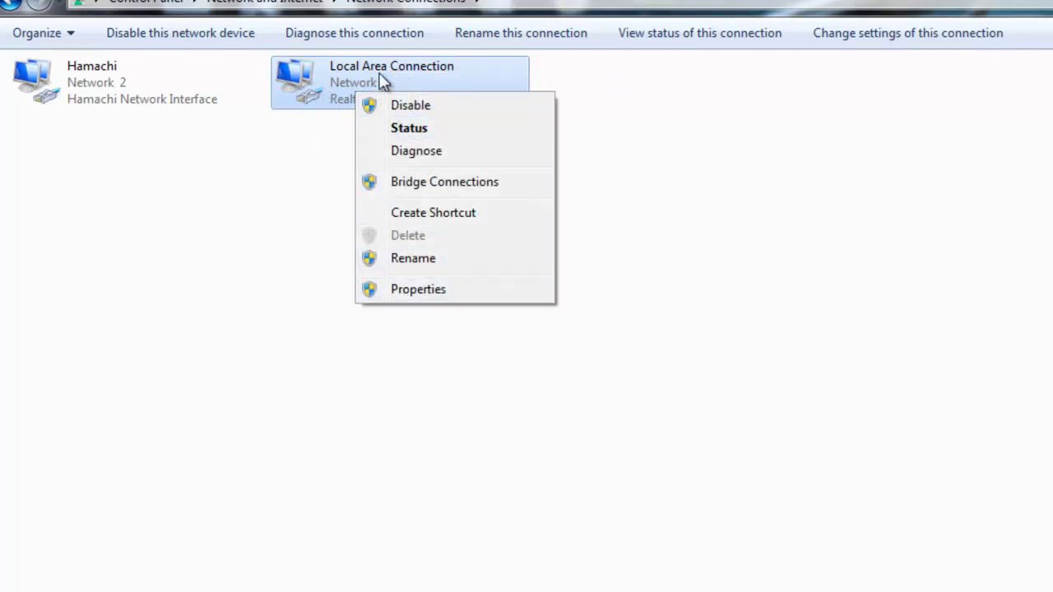
left_click(423, 293)
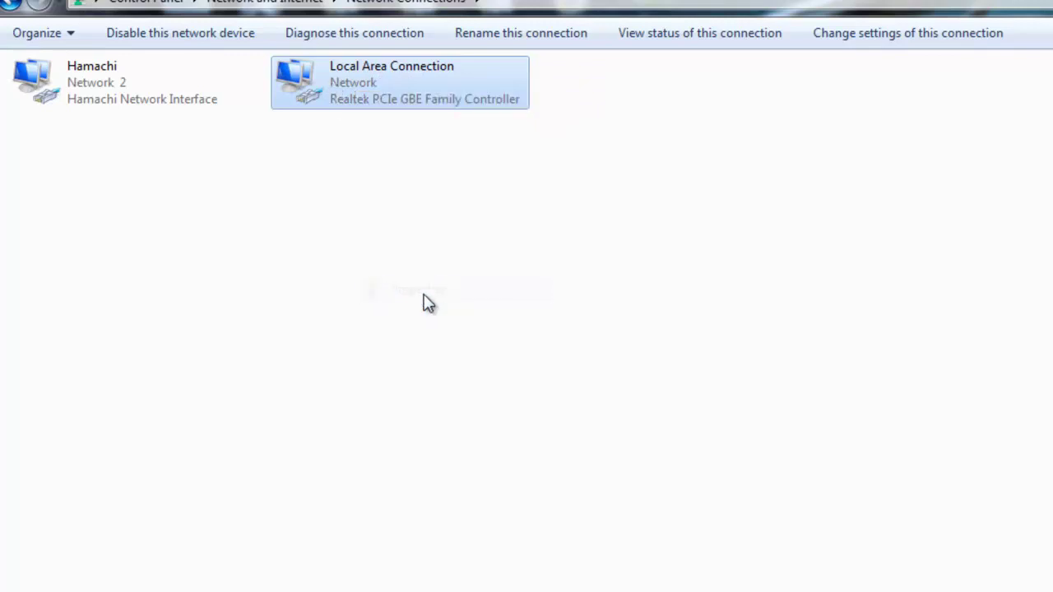
left_click_drag(397, 46, 654, 175)
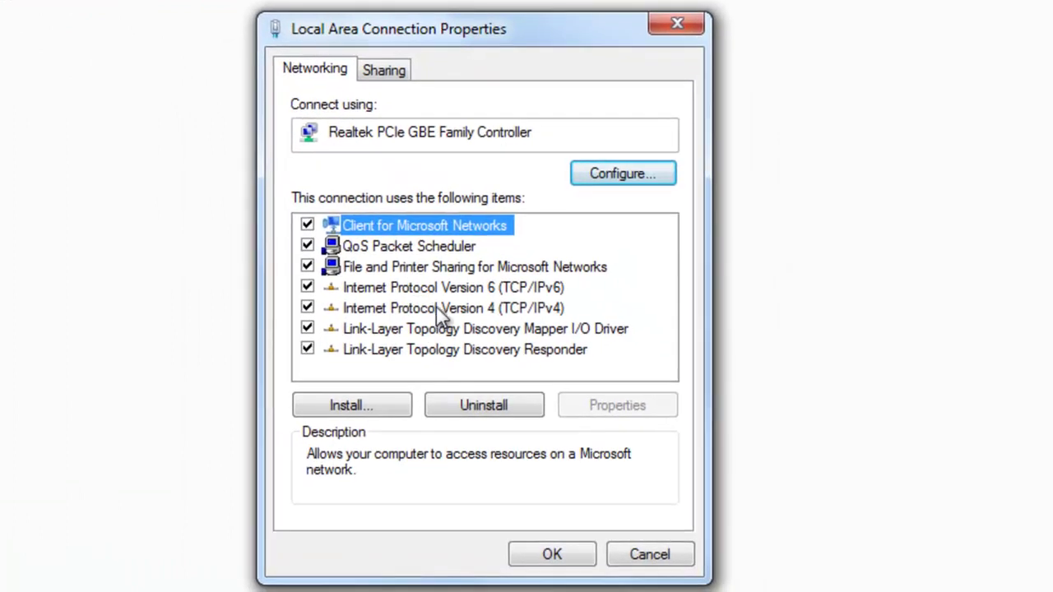
left_click(443, 310)
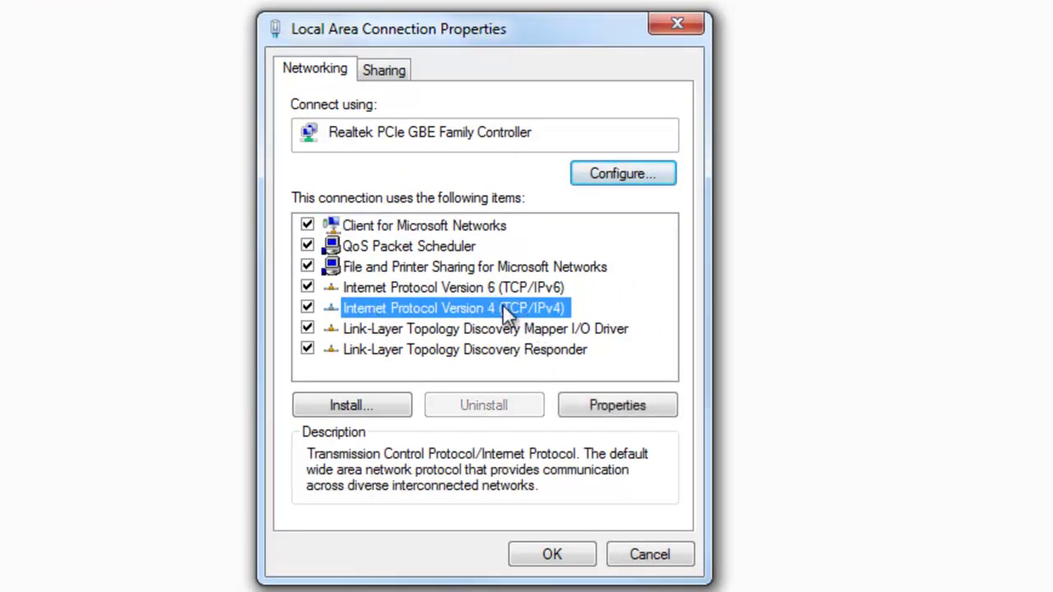
left_click(646, 411)
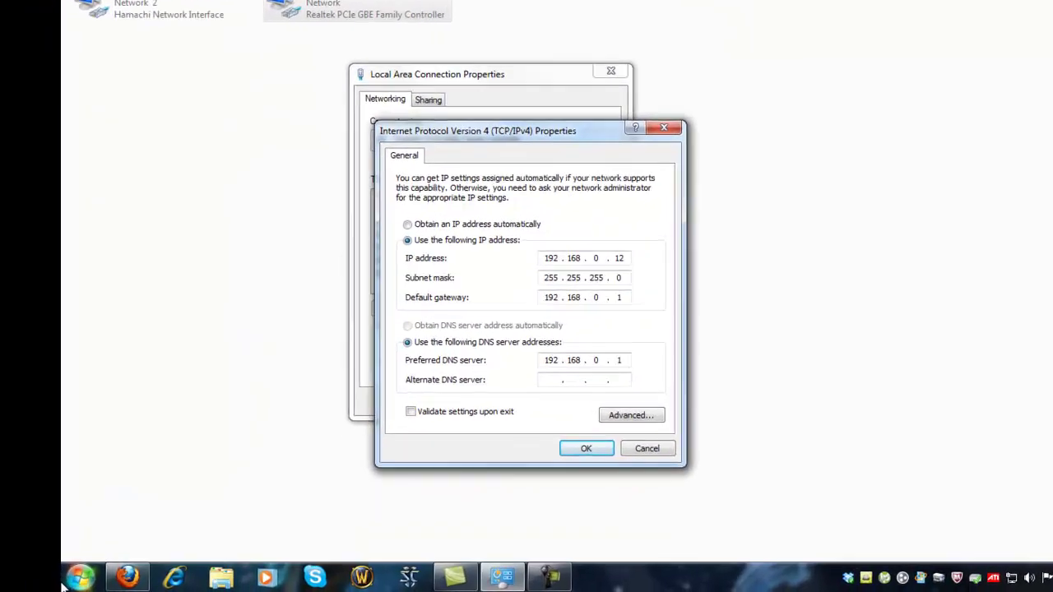
Open a Command Prompt window with cmd and run ipconfig.
left_click(66, 581)
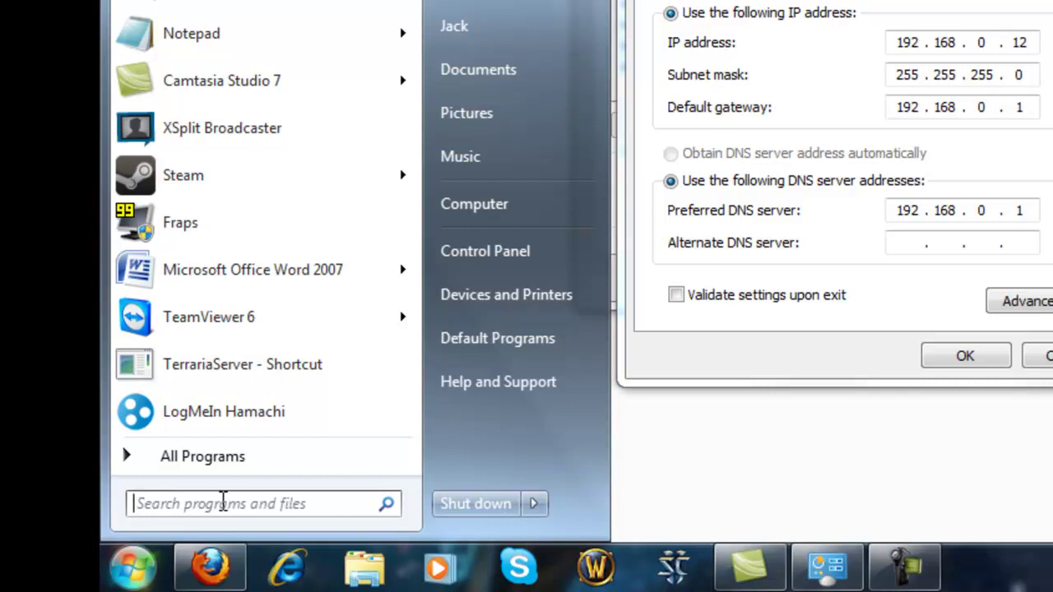
type("cmd")
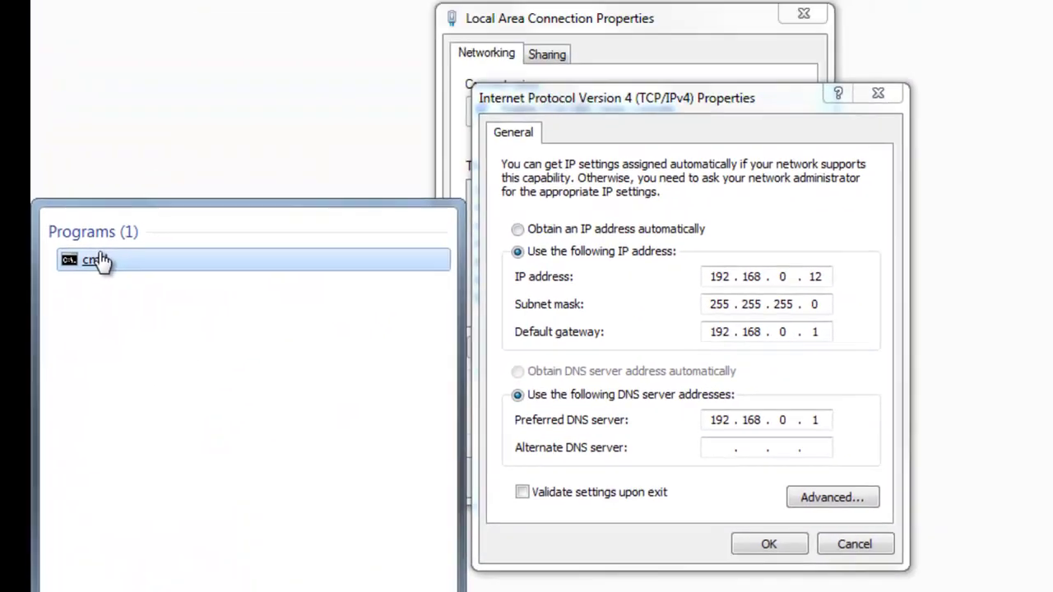
left_click(99, 260)
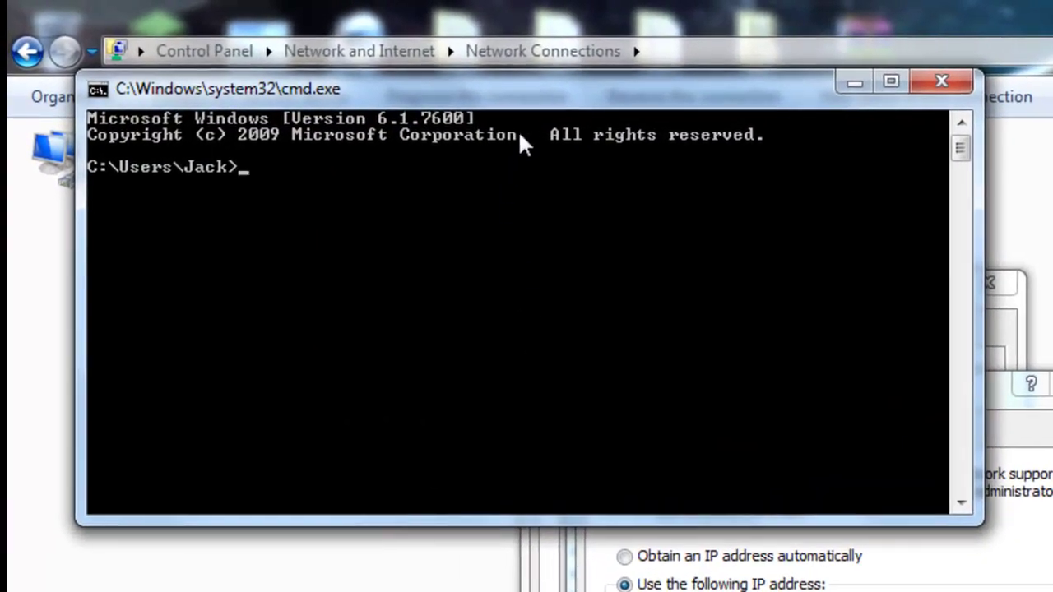
left_click_drag(532, 82, 898, 351)
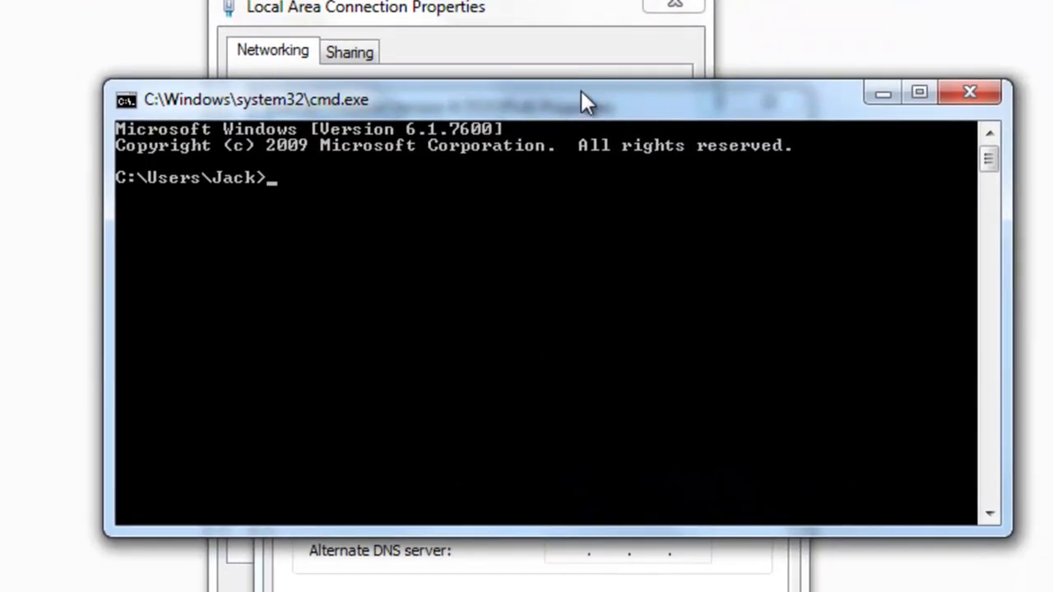
type("ipconfig")
key("Return")
Review the adapter addresses in the ipconfig output and close the Command Prompt window.
scroll(609, 257, "up", 8)
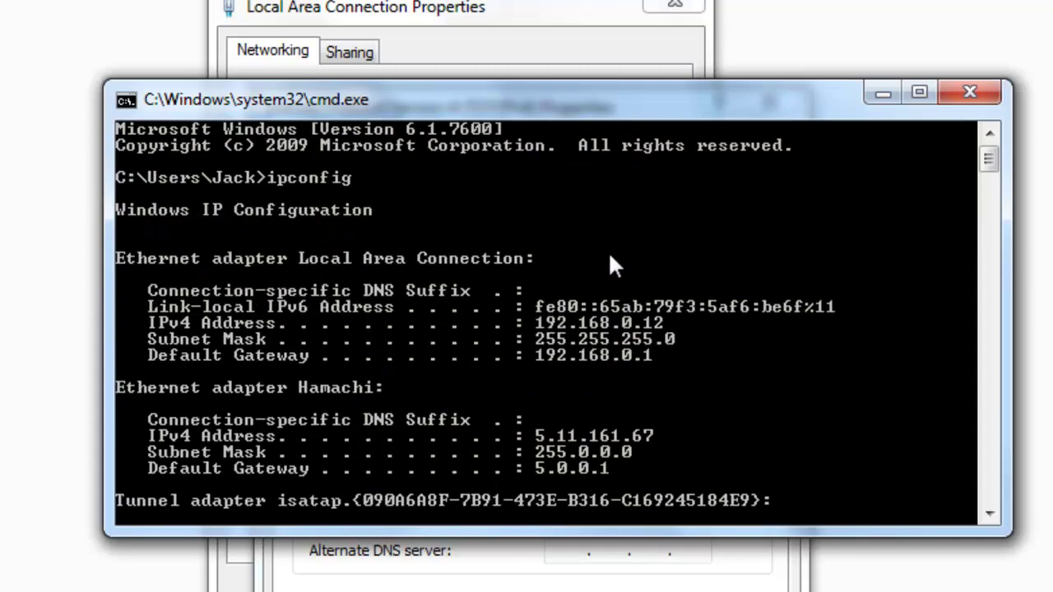
scroll(609, 262, "down", 7)
scroll(610, 262, "up", 7)
scroll(613, 275, "down", 14)
scroll(612, 282, "up", 5)
left_click(970, 92)
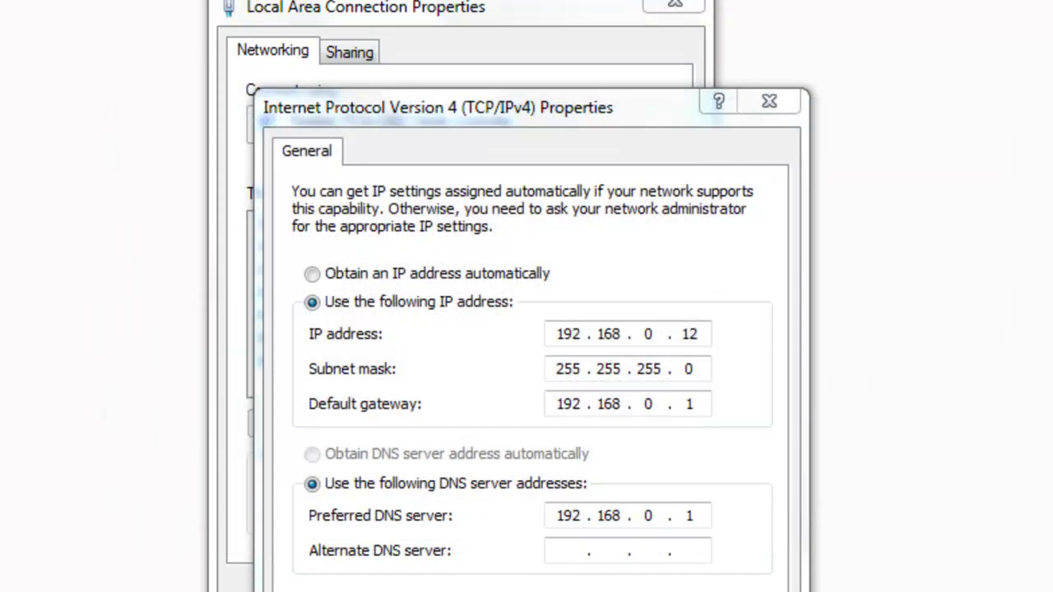
Open a new Command Prompt window with cmd and run ipconfig /all.
key("super")
type("cmd")
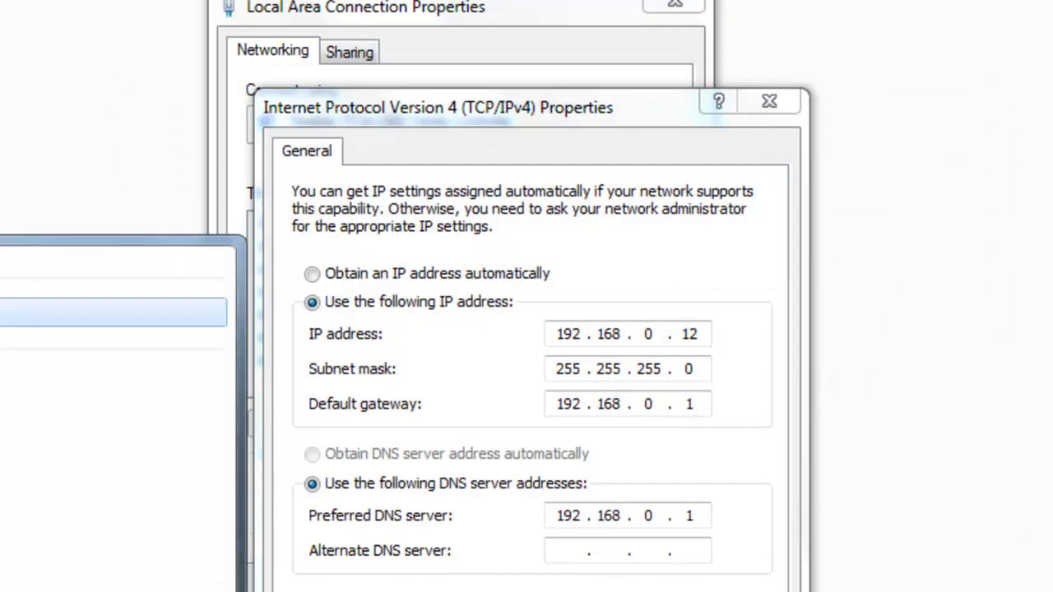
key("Return")
type("ip")
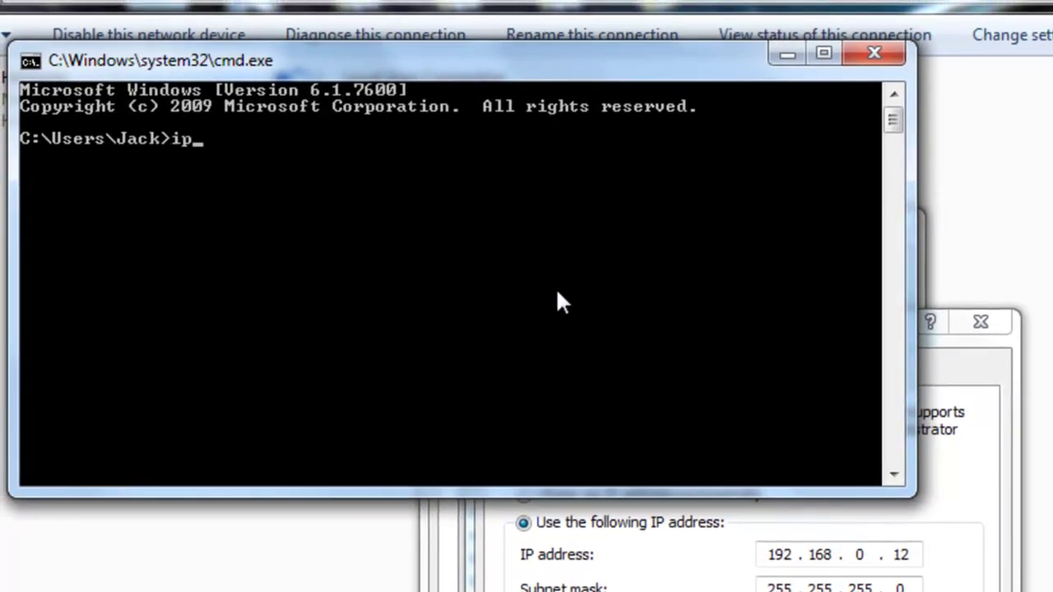
type("config ")
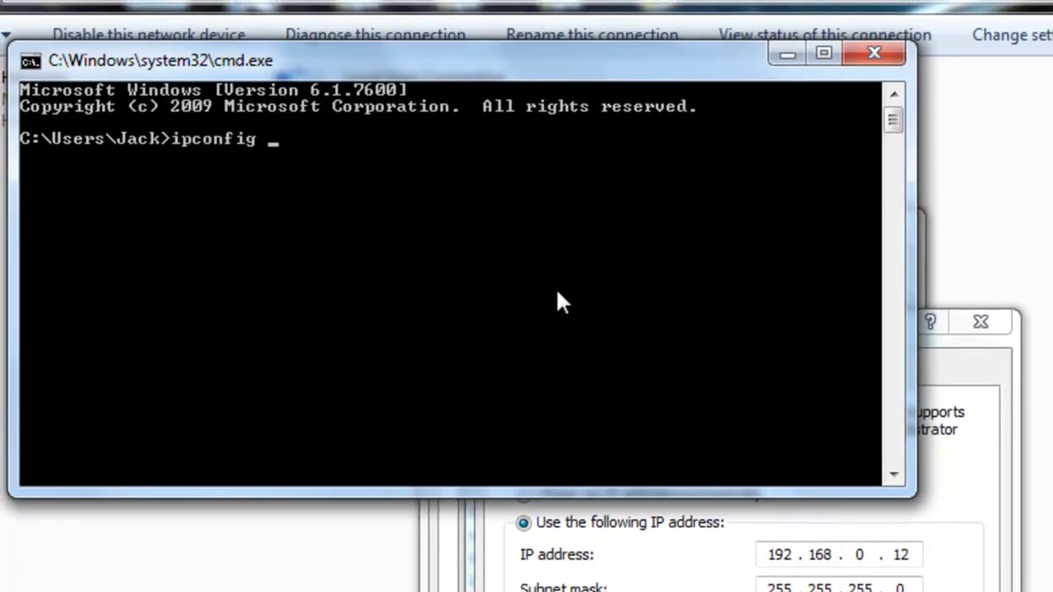
type("/all")
key("Return")
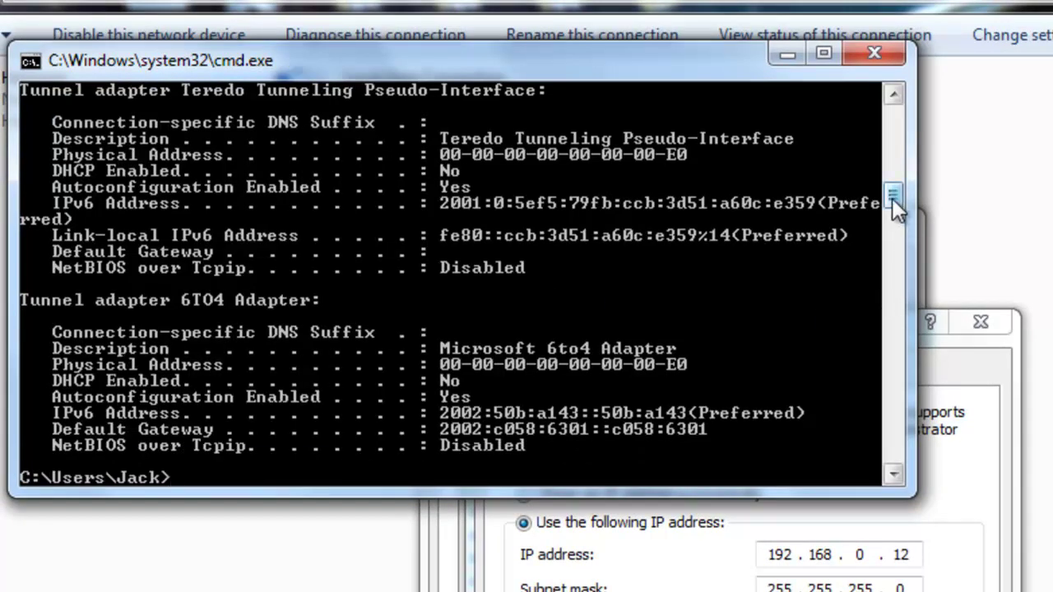
Examine the Local Area Connection section of the ipconfig /all output for its IPv4 address, subnet mask, gateway and DNS server.
left_click_drag(892, 198, 896, 89)
scroll(654, 317, "down", 1)
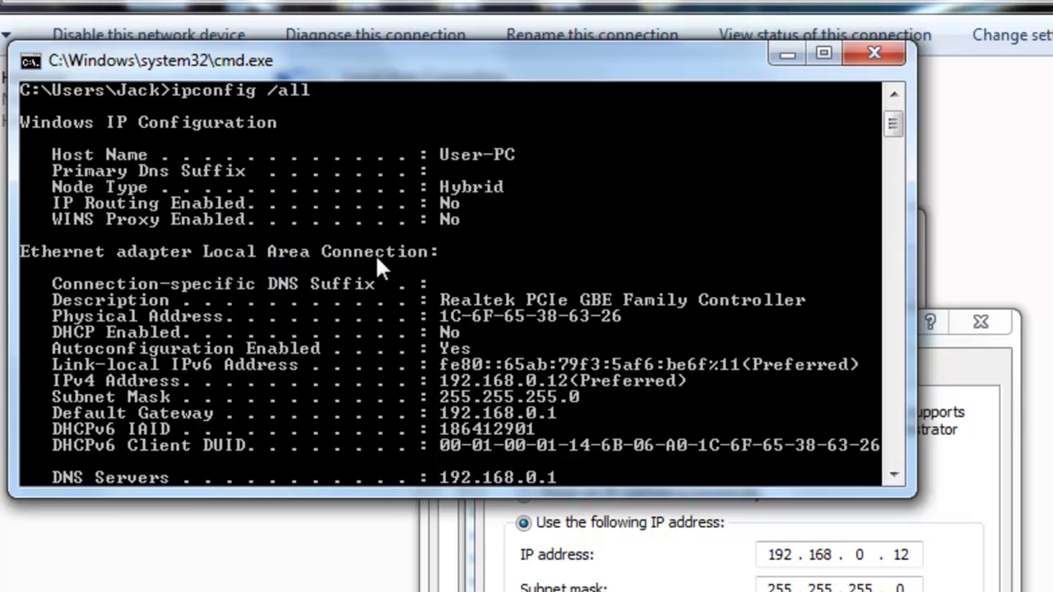
scroll(375, 255, "down", 1)
scroll(363, 216, "down", 3)
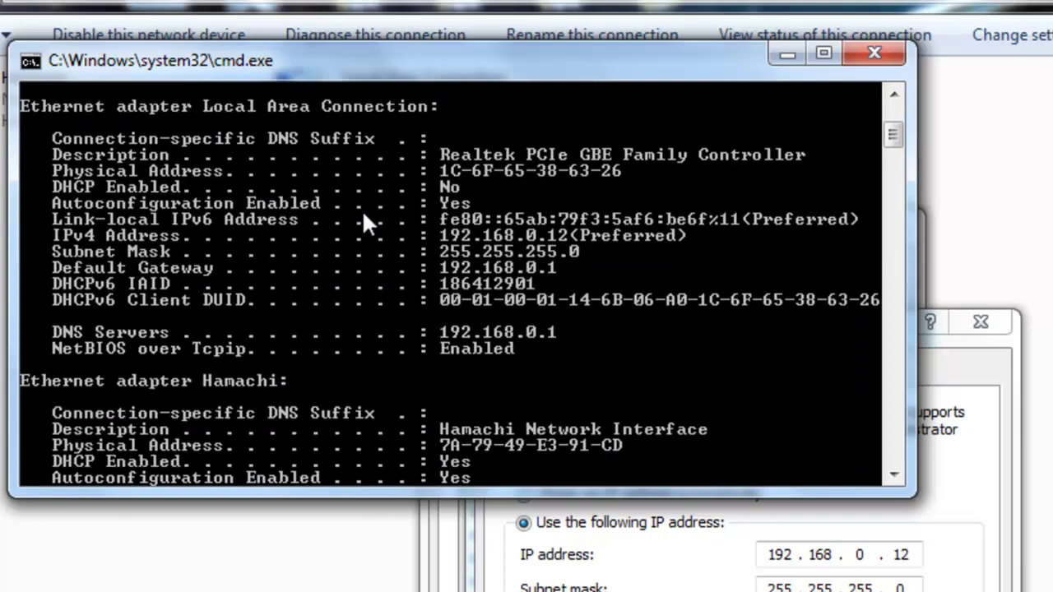
scroll(341, 245, "up", 3)
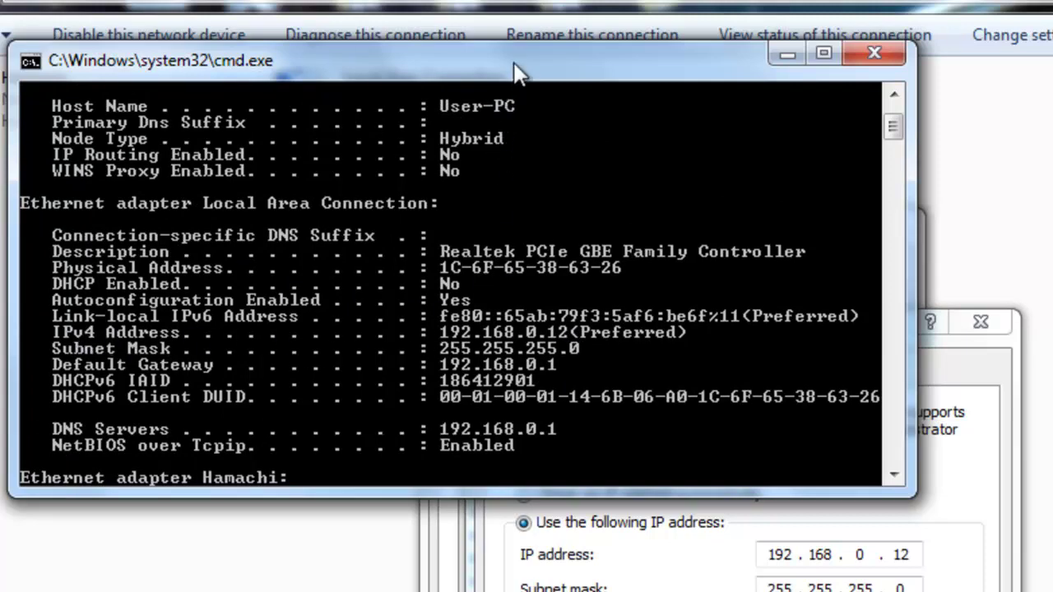
left_click_drag(518, 72, 533, 46)
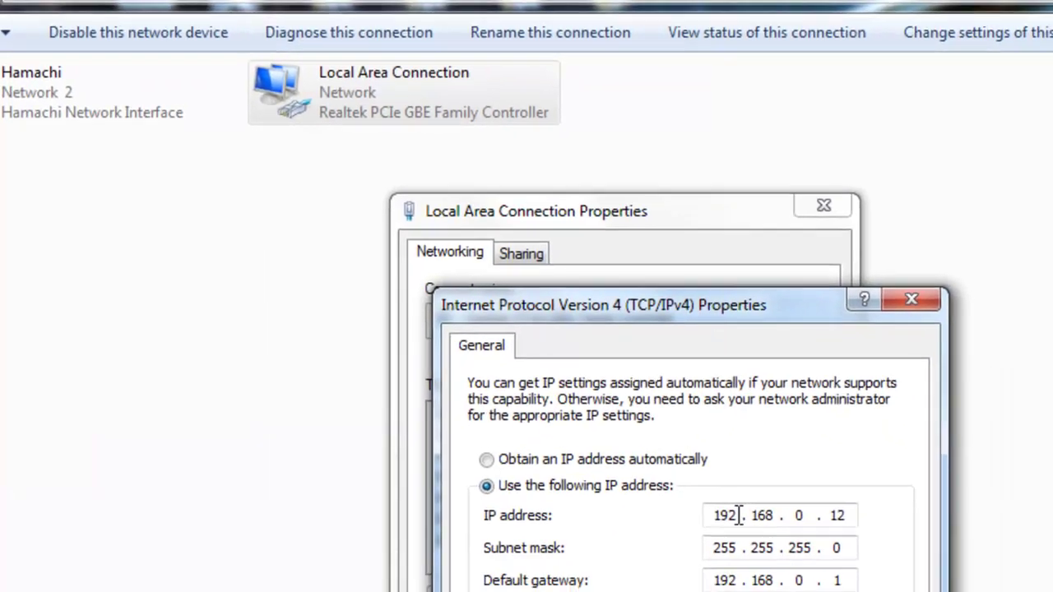
Examine the parts of the IP address in the TCP/IPv4 properties, especially the last number.
double_click(739, 515)
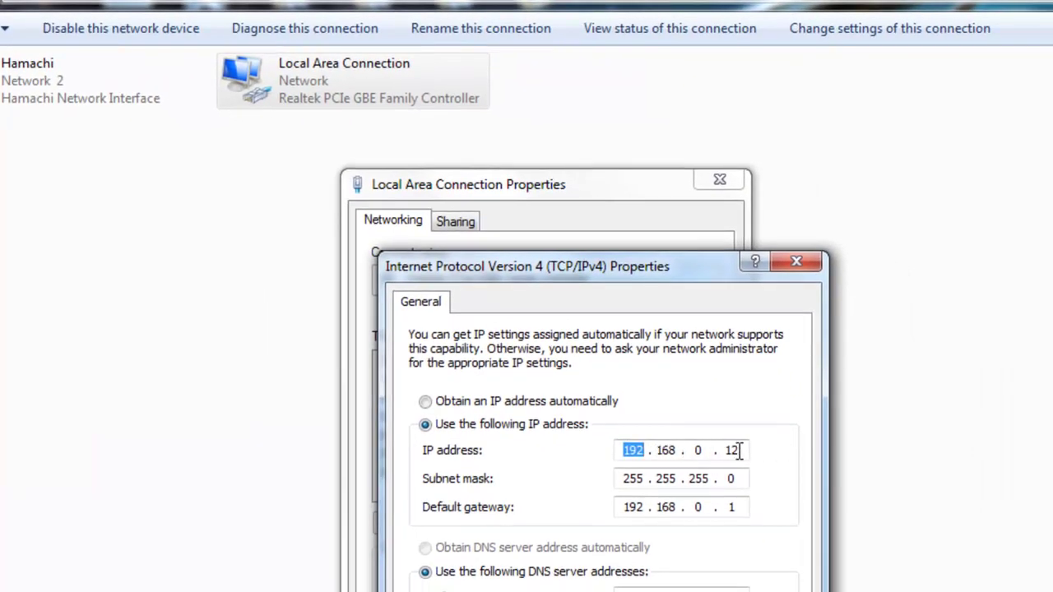
left_click(846, 515)
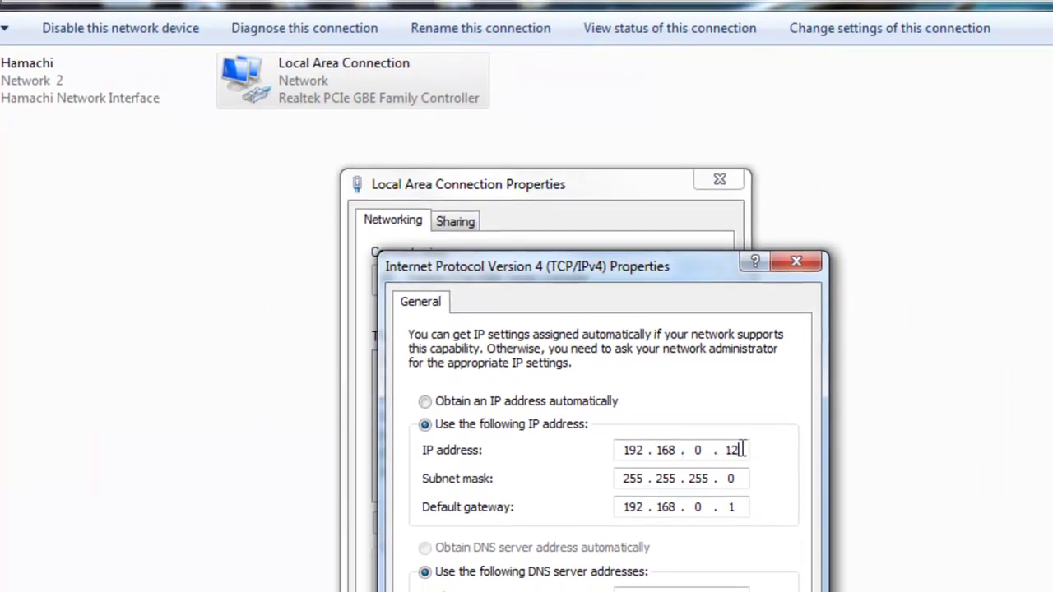
double_click(722, 447)
left_click(724, 448)
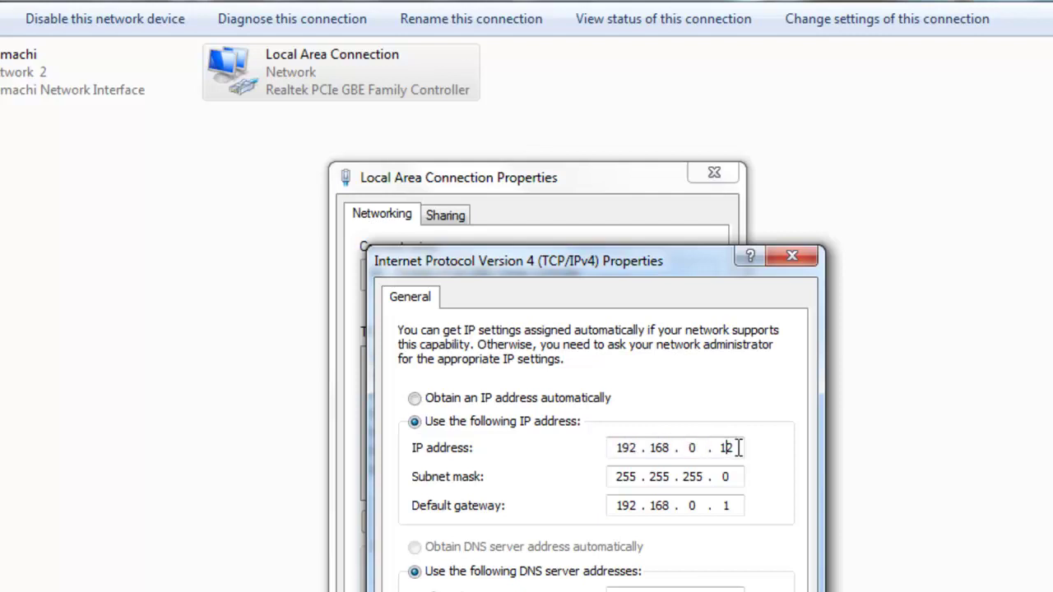
left_click_drag(713, 448, 680, 448)
double_click(724, 448)
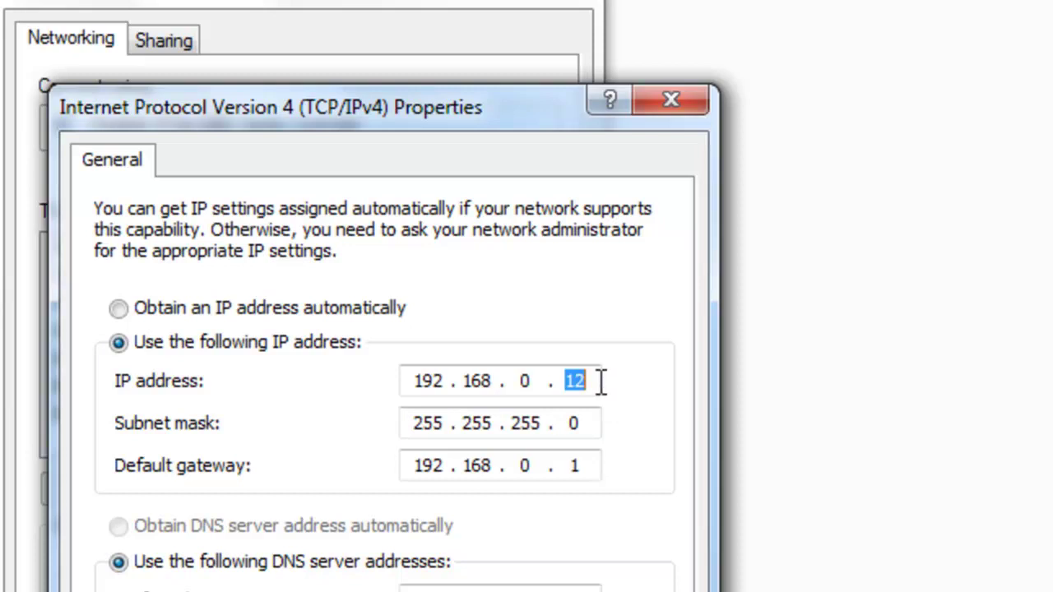
left_click(587, 385)
double_click(582, 382)
Compare the subnet mask in the TCP/IPv4 properties with the Local Area Connection entry in the ipconfig /all output.
left_click(582, 428)
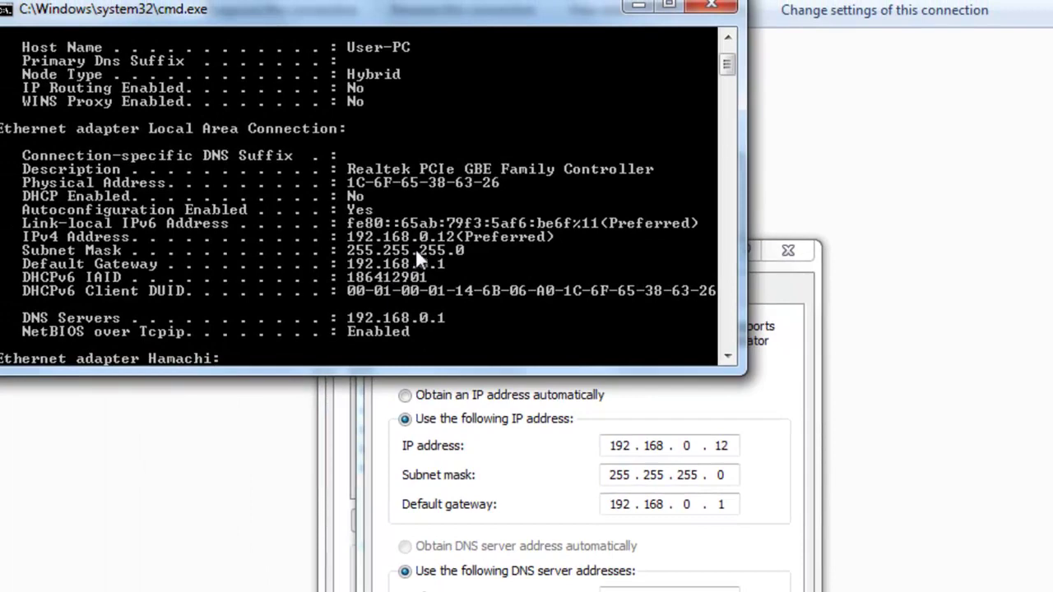
scroll(424, 251, "down", 2)
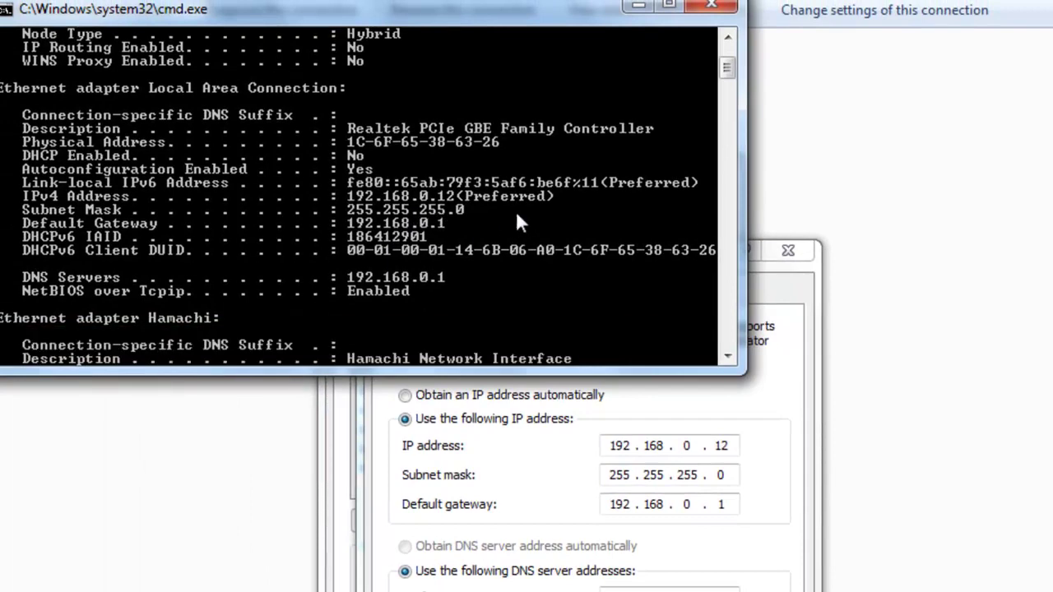
scroll(514, 219, "up", 2)
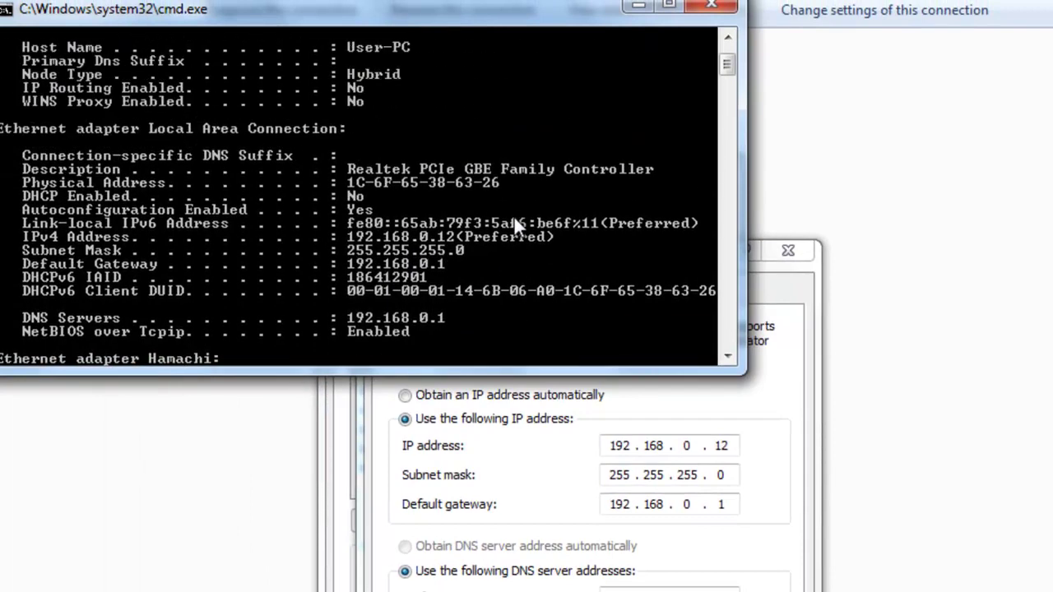
Compare the default gateway and preferred DNS server in the TCP/IPv4 properties with the Local Area Connection values from ipconfig /all.
scroll(514, 218, "up", 3)
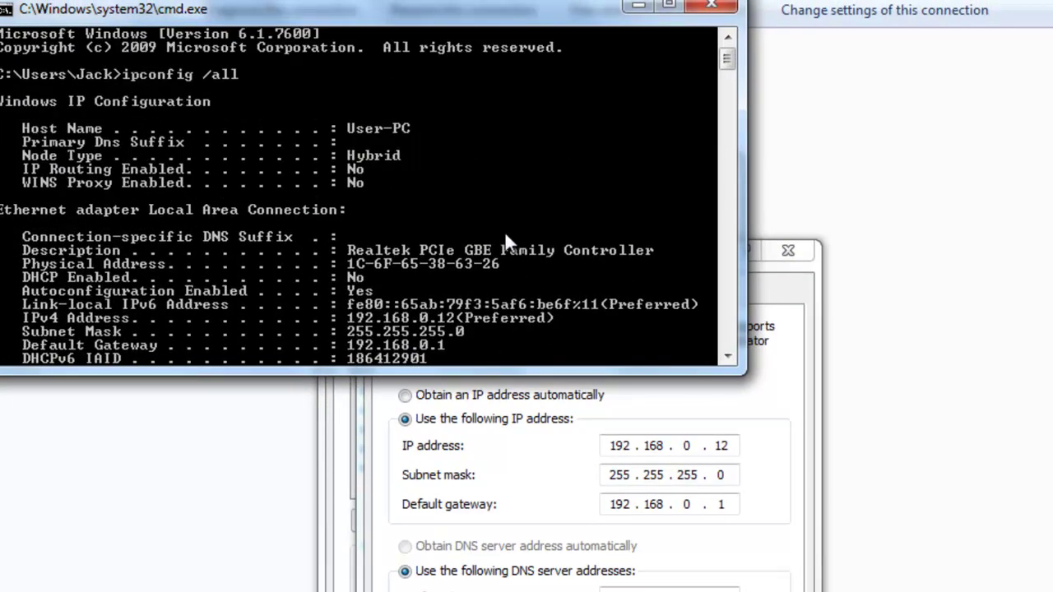
scroll(504, 232, "down", 1)
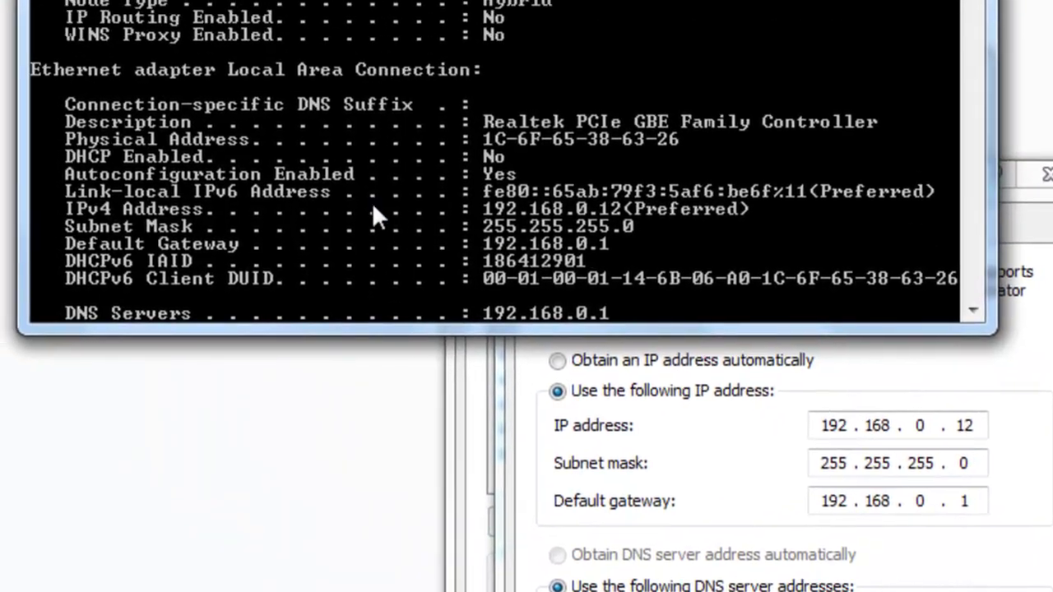
scroll(368, 202, "down", 2)
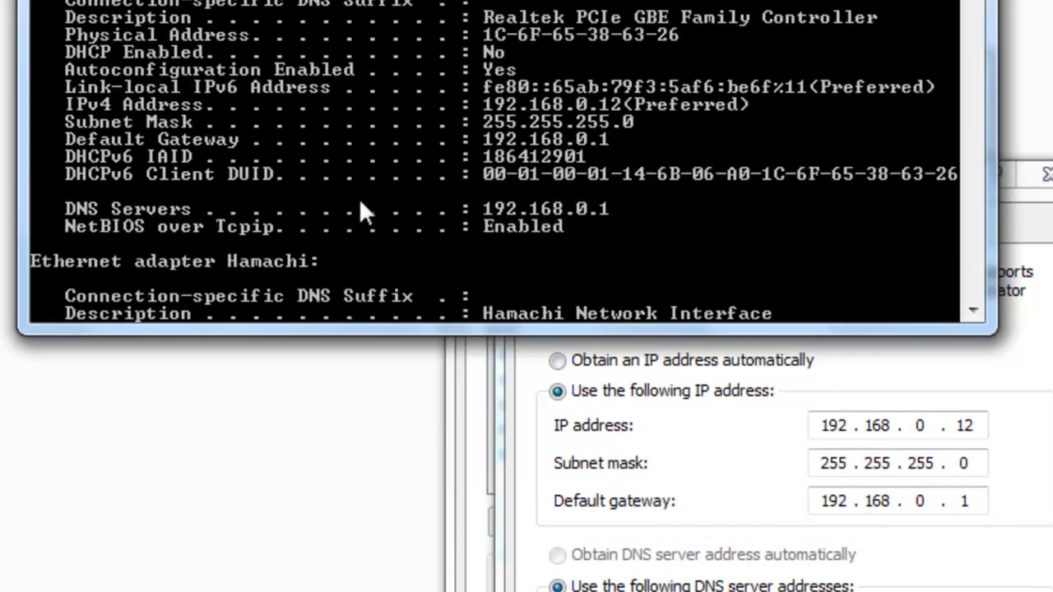
scroll(360, 204, "down", 1)
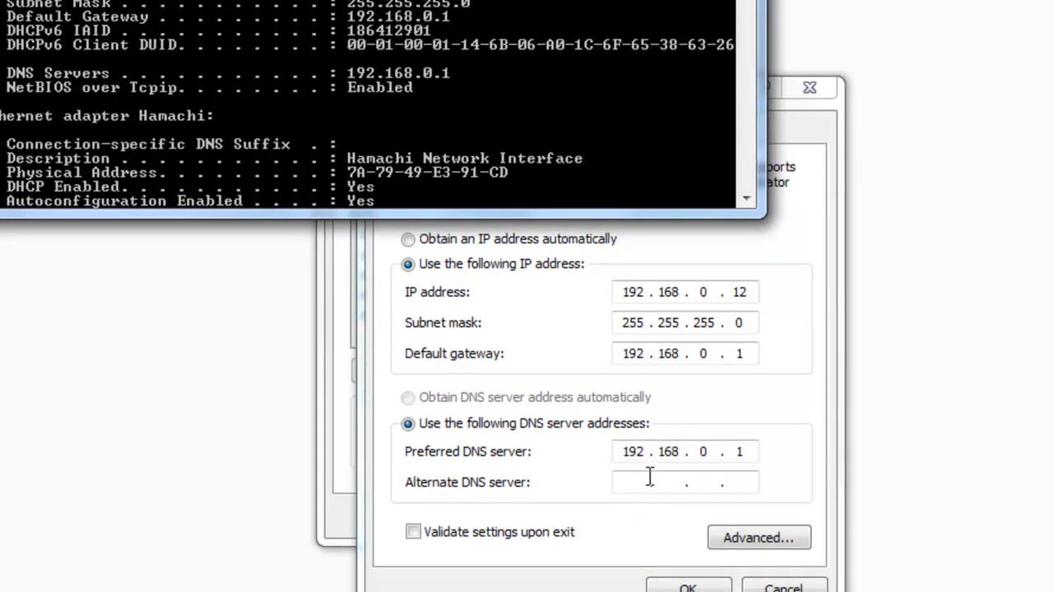
Dismiss the TCP/IPv4 and Local Area Connection properties without saving and clear the Network Connections and Command Prompt windows from the desktop.
left_click(476, 499)
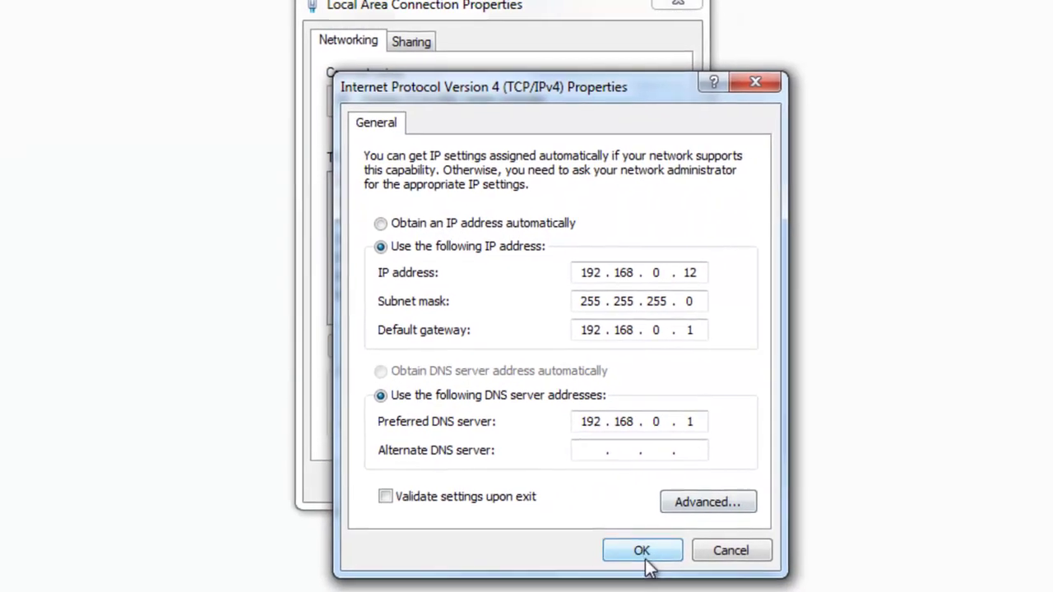
left_click(731, 555)
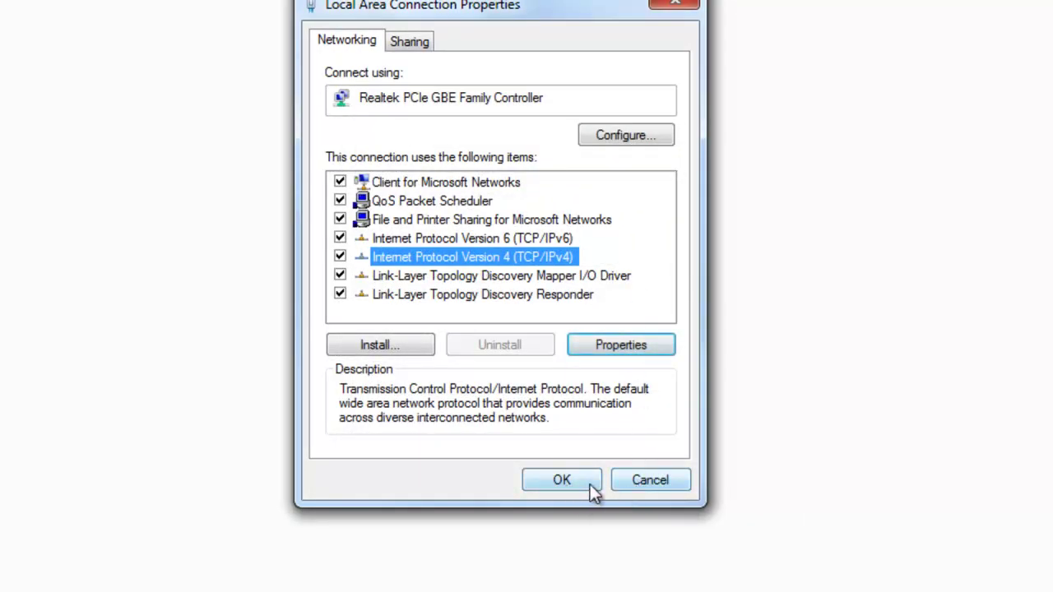
left_click(628, 484)
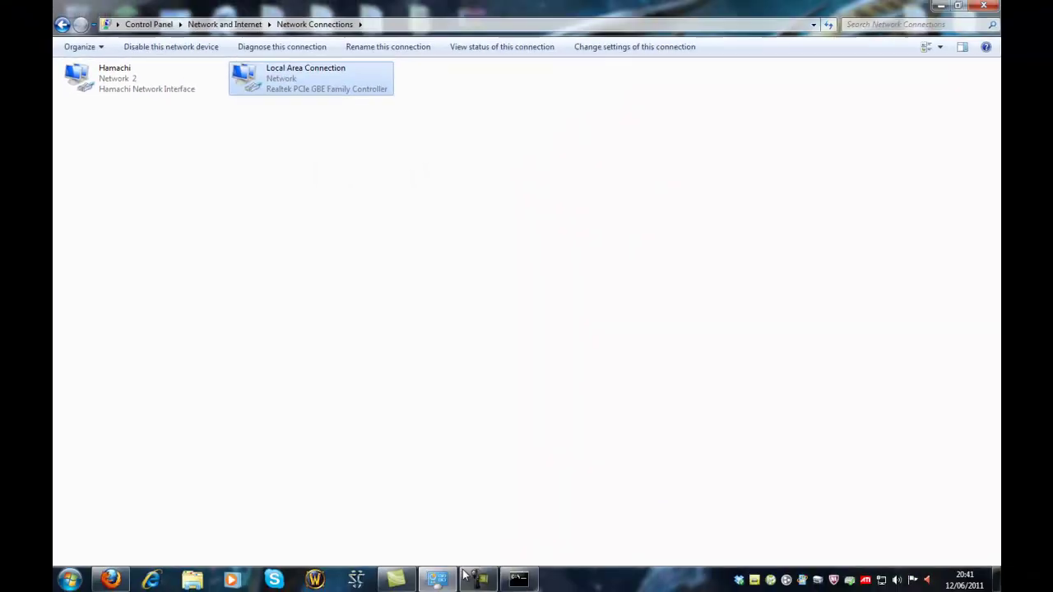
left_click(440, 580)
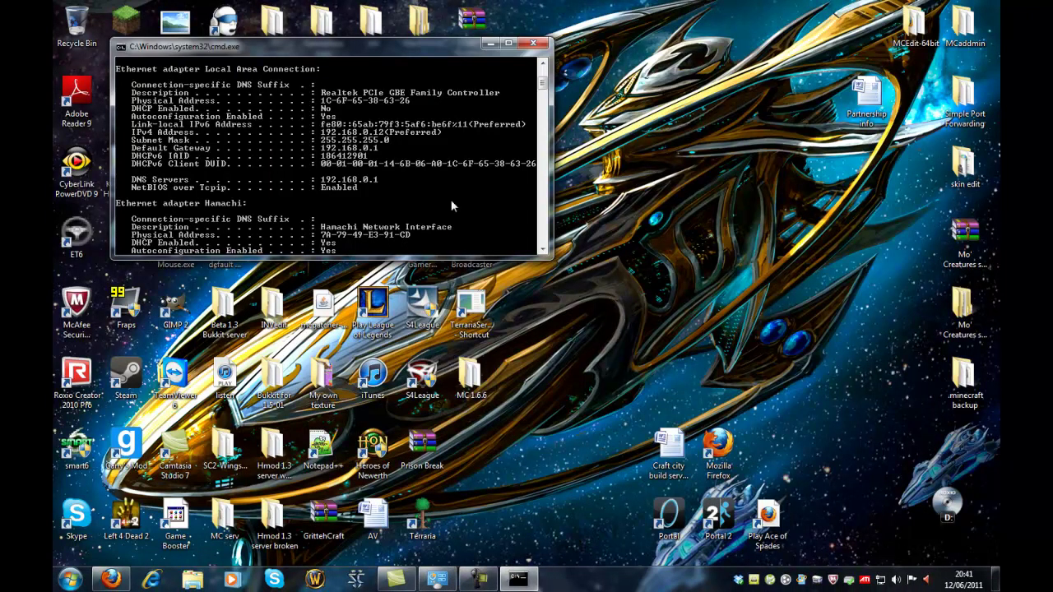
left_click(534, 43)
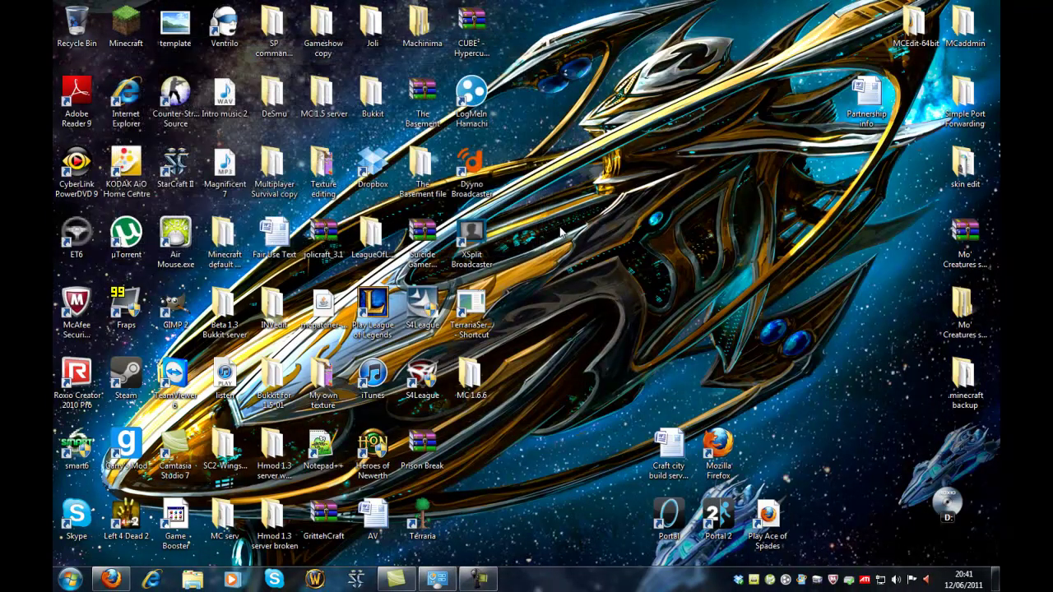
Switch to Firefox, read the antivirus false-alarm note on the Simple Port Forwarding site, and open its download page.
mouse_move(435, 583)
mouse_move(118, 580)
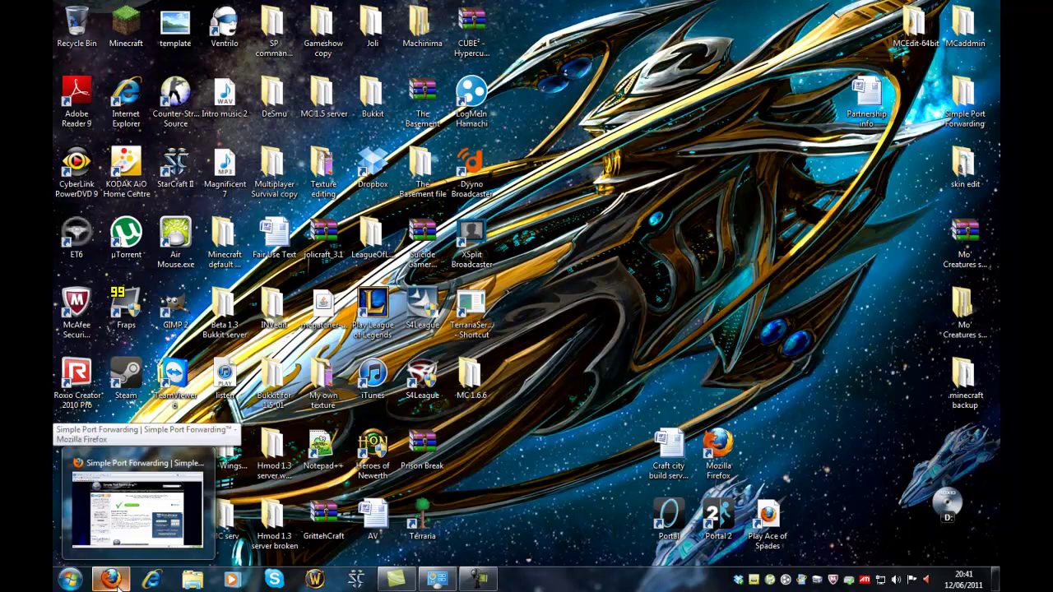
left_click(111, 580)
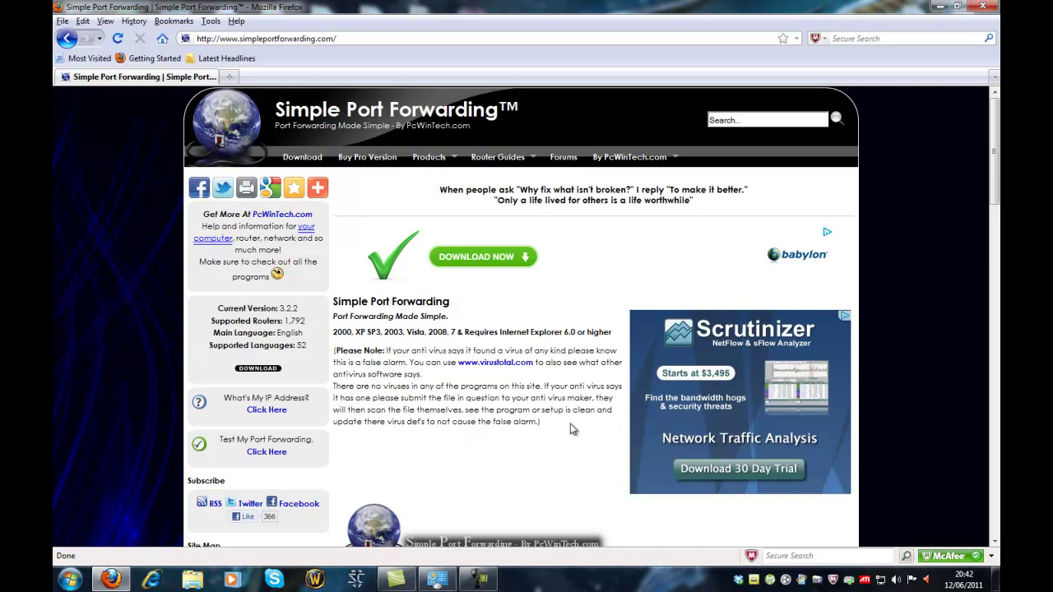
left_click_drag(573, 429, 335, 386)
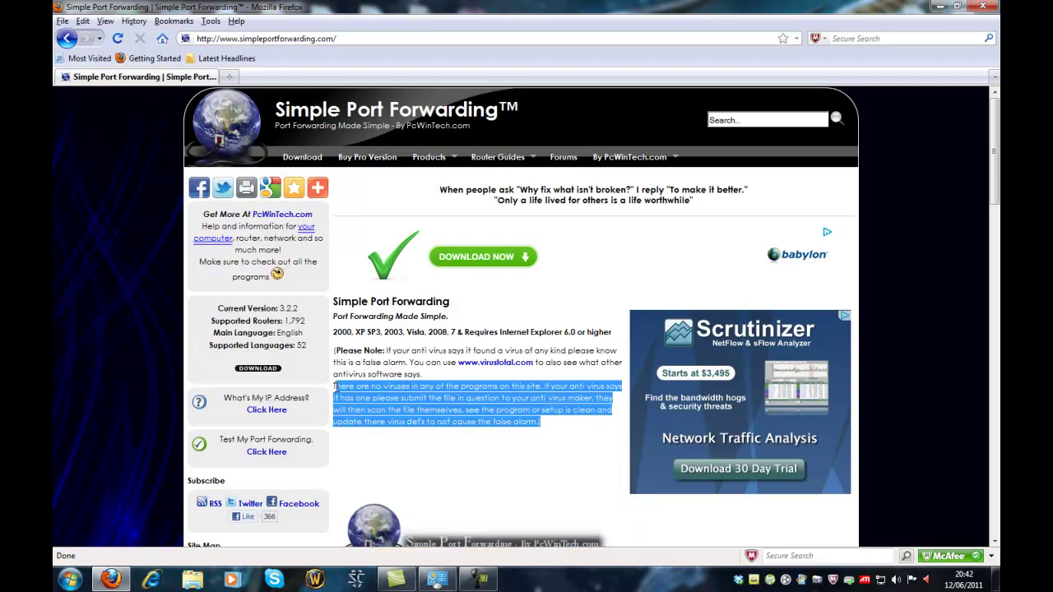
left_click(476, 439)
left_click_drag(581, 429, 349, 375)
left_click(356, 397)
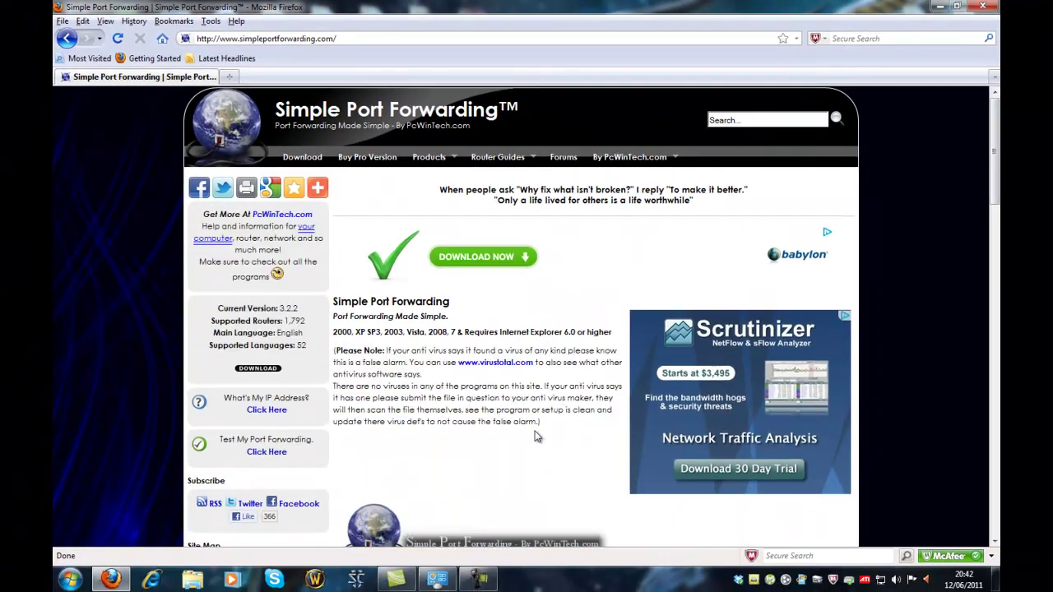
left_click(271, 368)
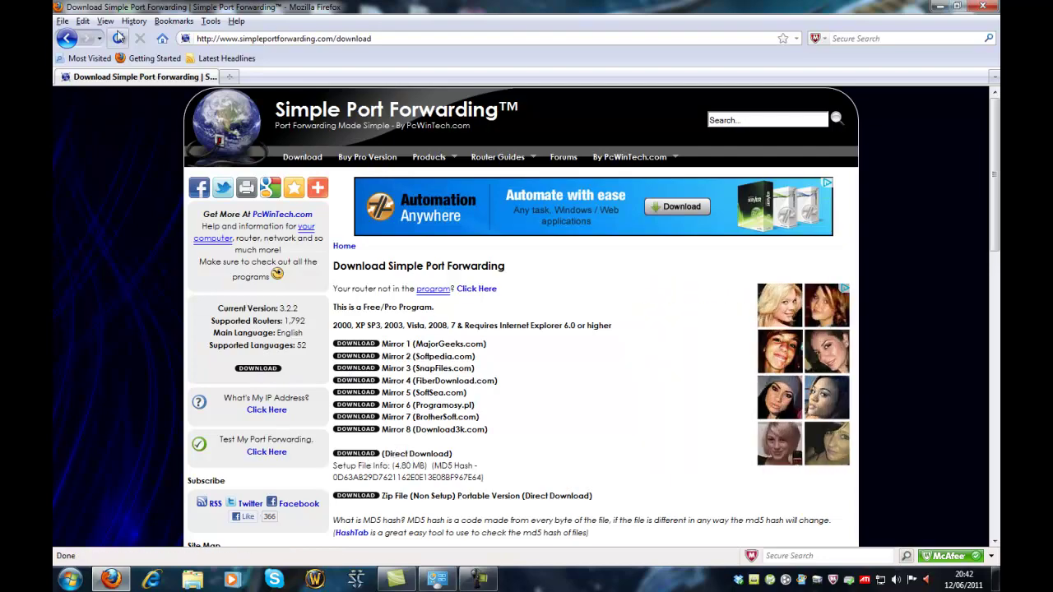
Launch the spf application from the Simple Port Forwarding folder on the desktop.
key("super+d")
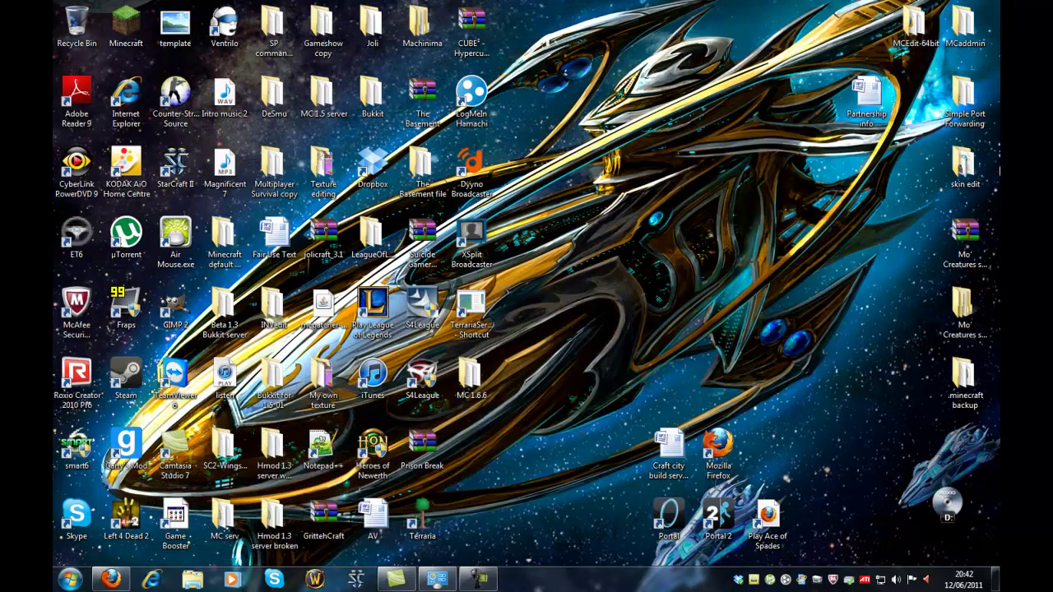
double_click(983, 98)
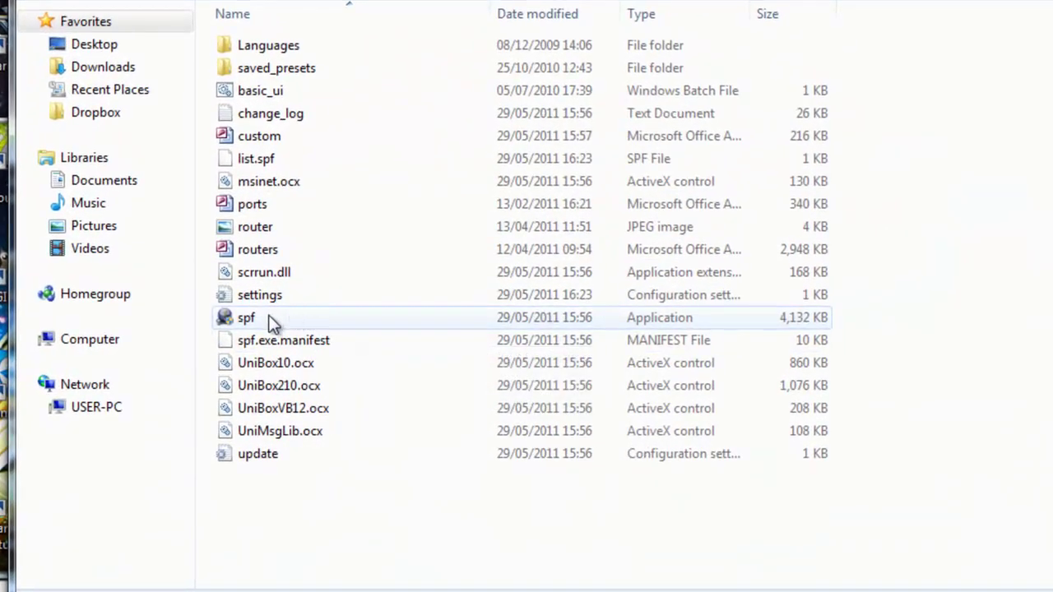
double_click(266, 315)
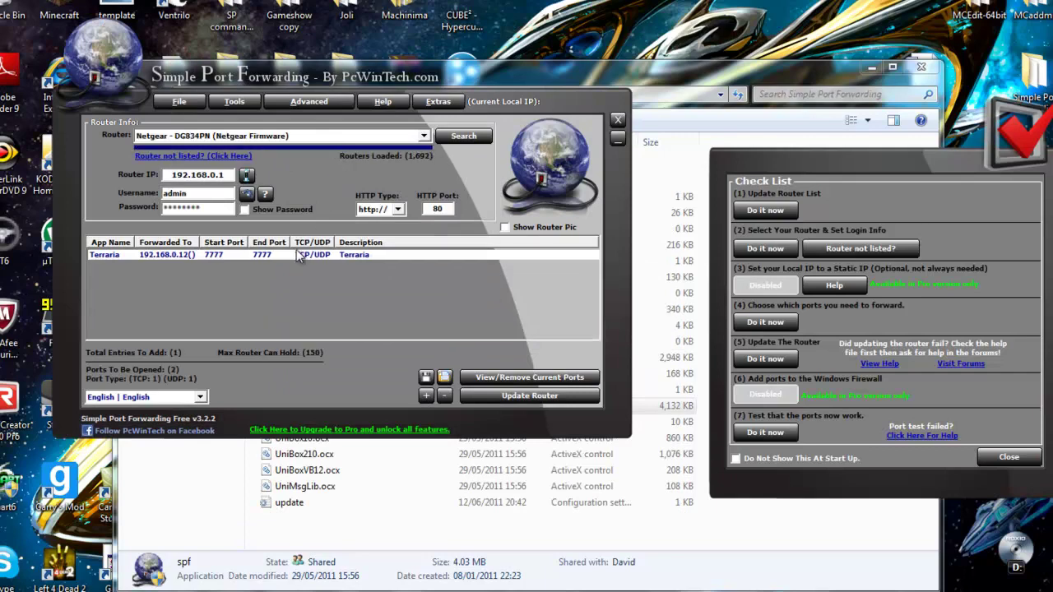
Remove all entries from the list of ports to forward.
right_click(298, 255)
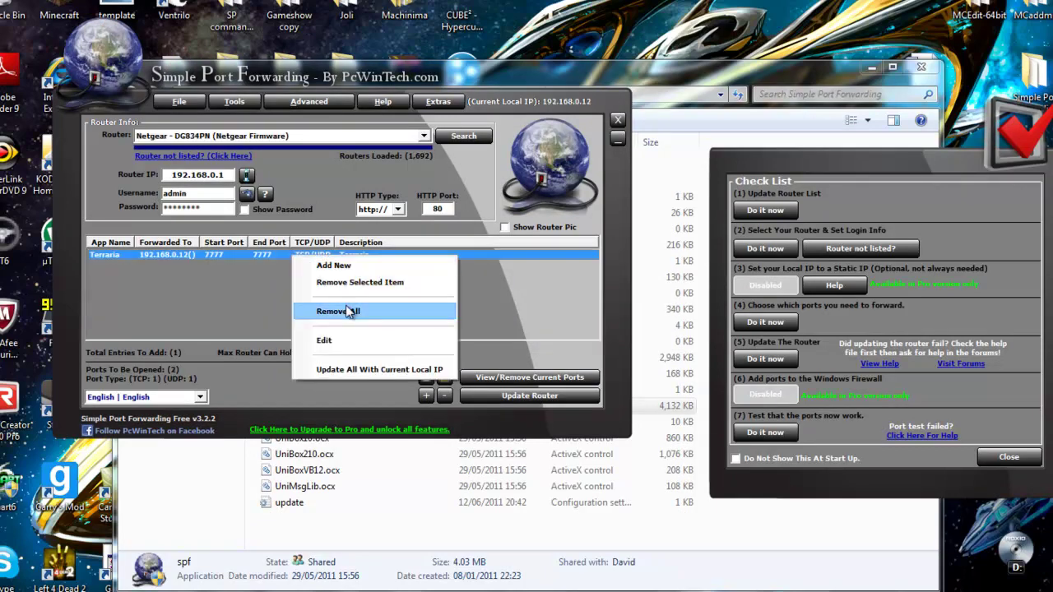
left_click(346, 310)
left_click(514, 345)
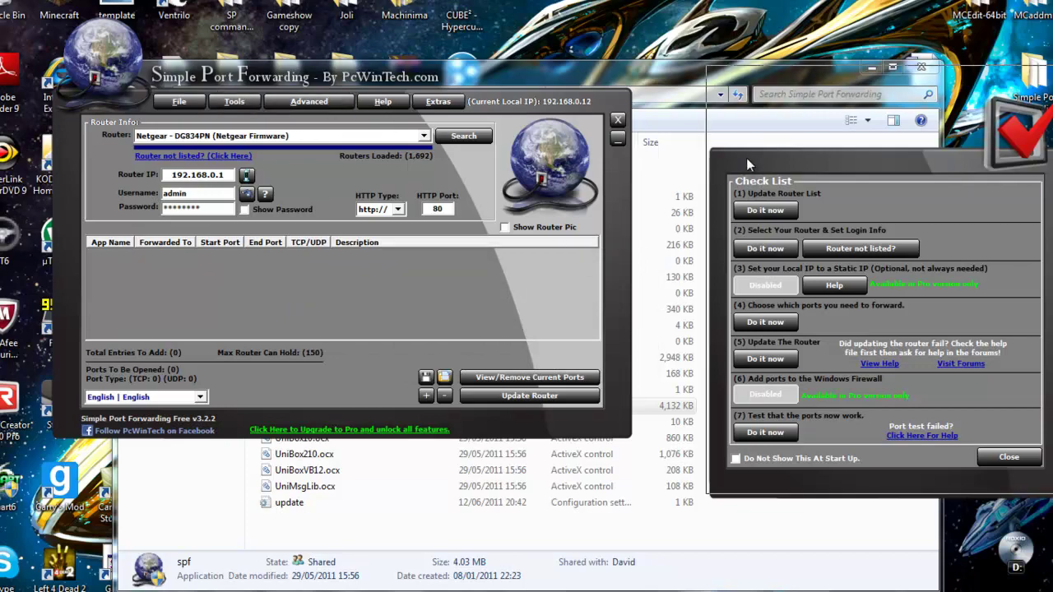
From the check list's router selection step, choose Netgear - DG834PN (Netgear Firmware) as the router.
left_click_drag(751, 192, 712, 153)
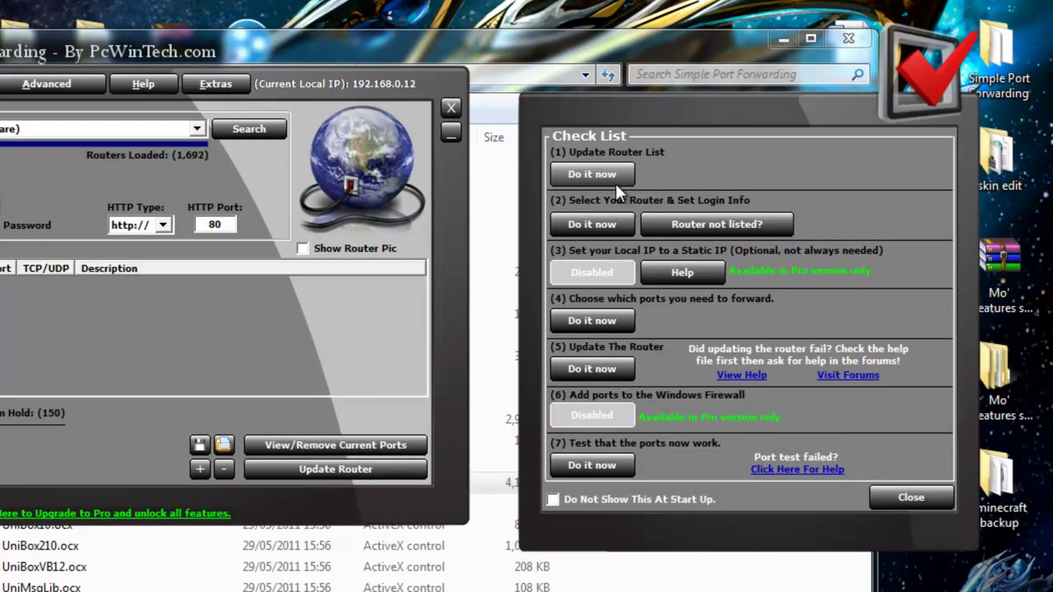
left_click(594, 228)
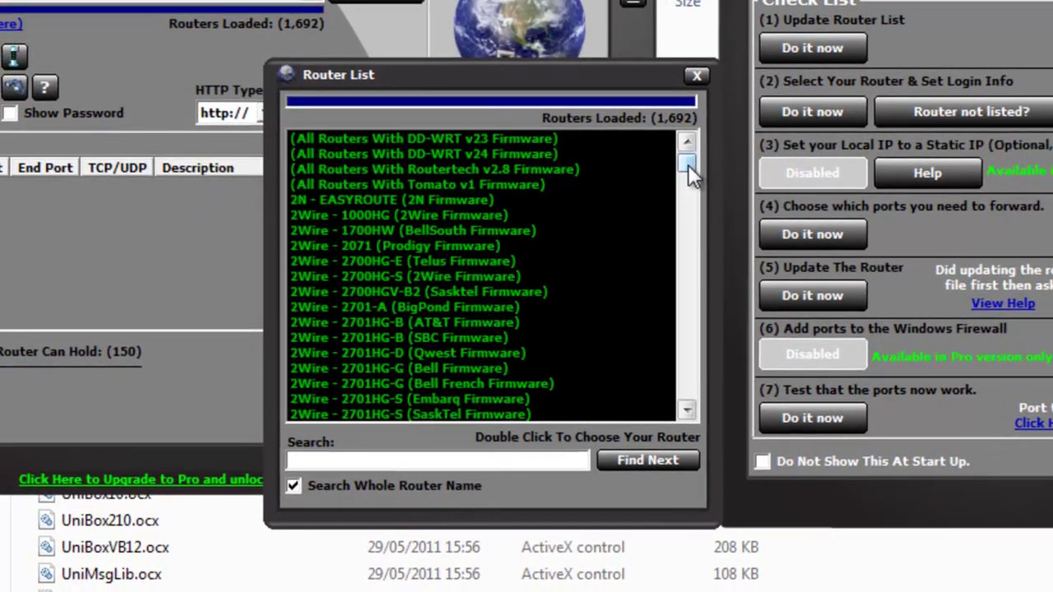
left_click_drag(688, 165, 680, 311)
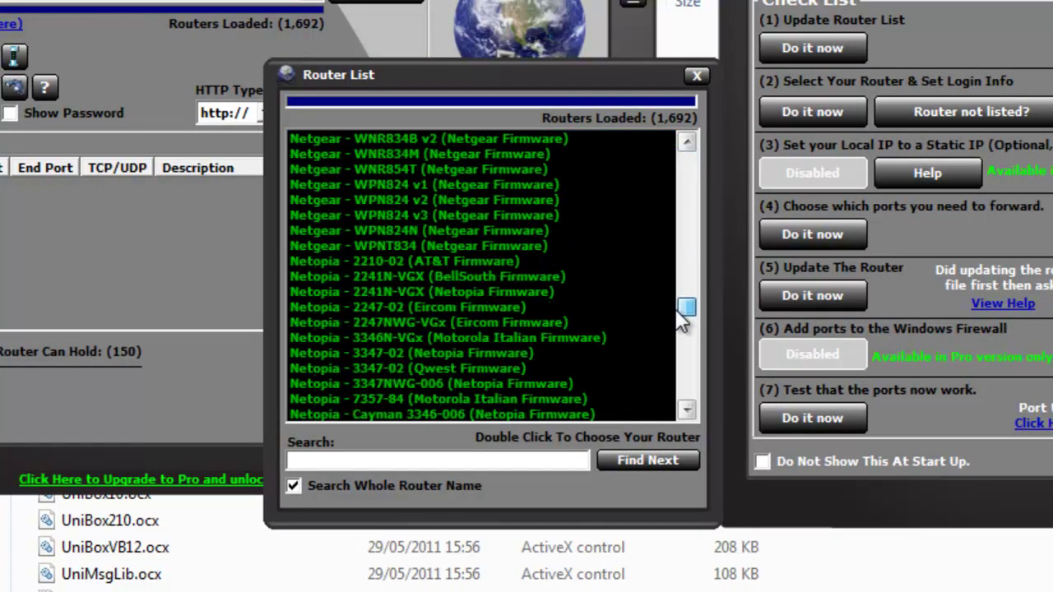
left_click(688, 144)
left_click(688, 145)
left_click(687, 144)
left_click(688, 145)
left_click(688, 145)
left_click_drag(679, 312, 688, 296)
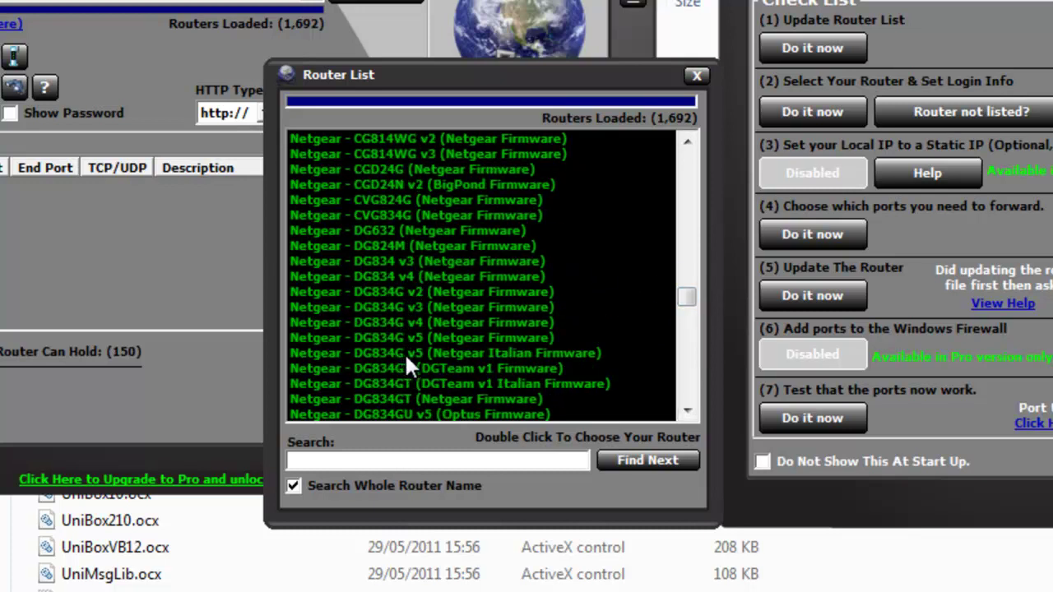
left_click(692, 411)
left_click(692, 411)
left_click(692, 411)
left_click(692, 411)
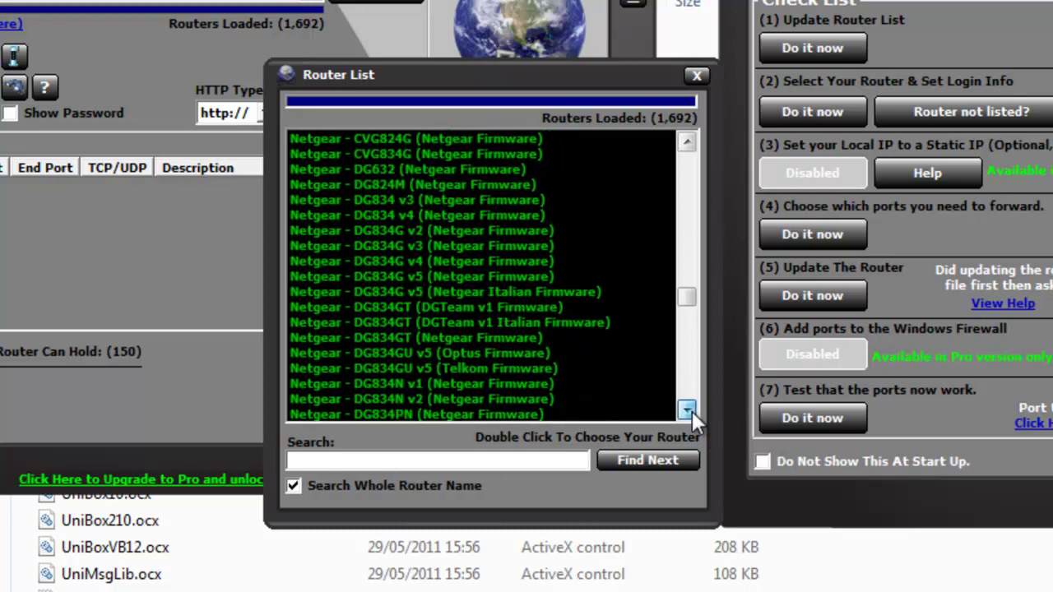
left_click(693, 412)
left_click(692, 411)
left_click(692, 411)
left_click(692, 412)
left_click(441, 354)
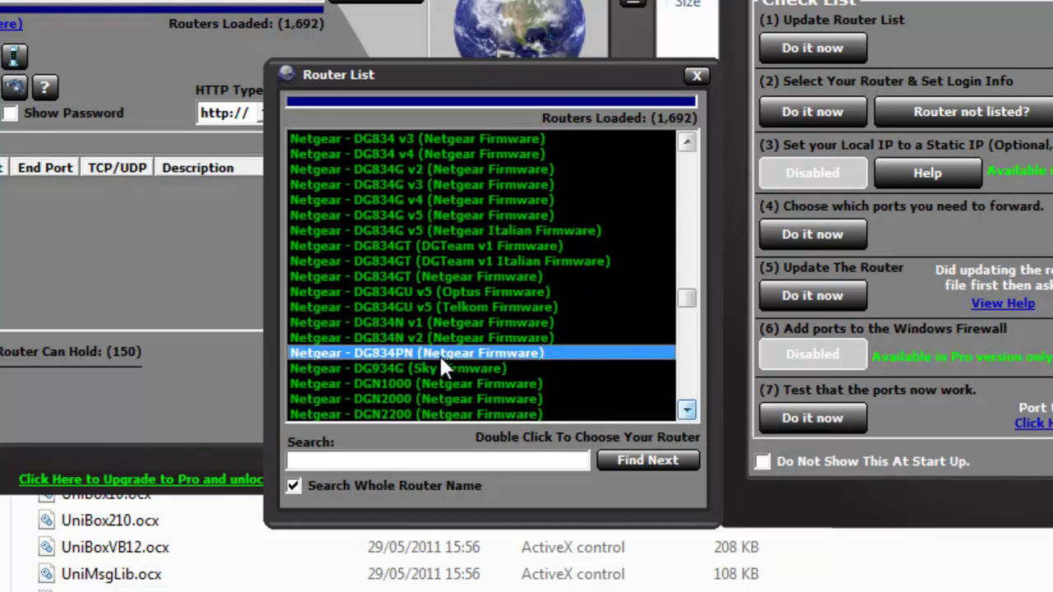
double_click(387, 354)
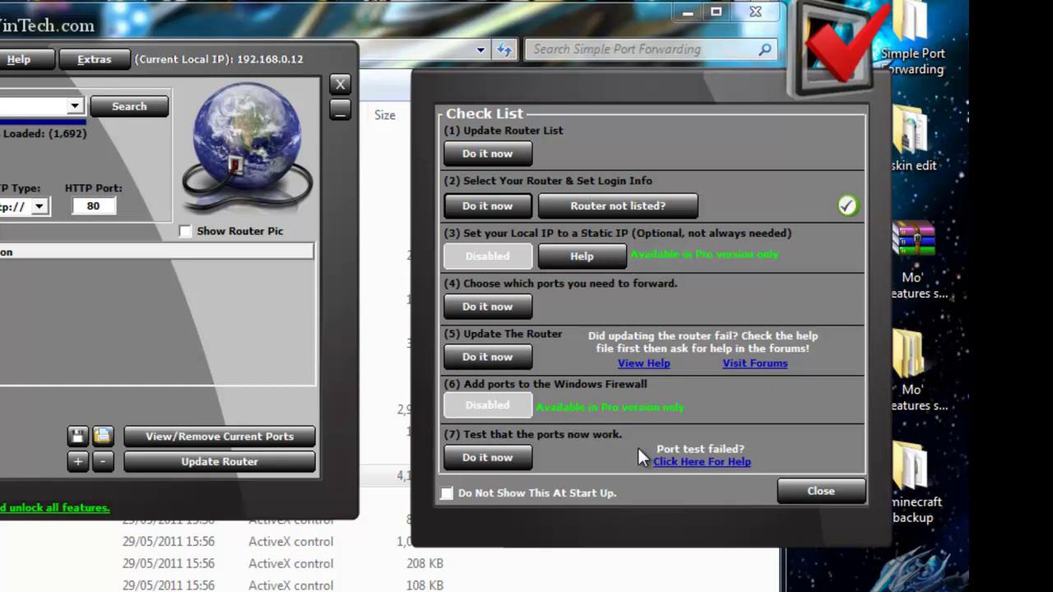
Start a custom port forwarding entry from the check list and try to name it Minecraft serv 1.
left_click(519, 307)
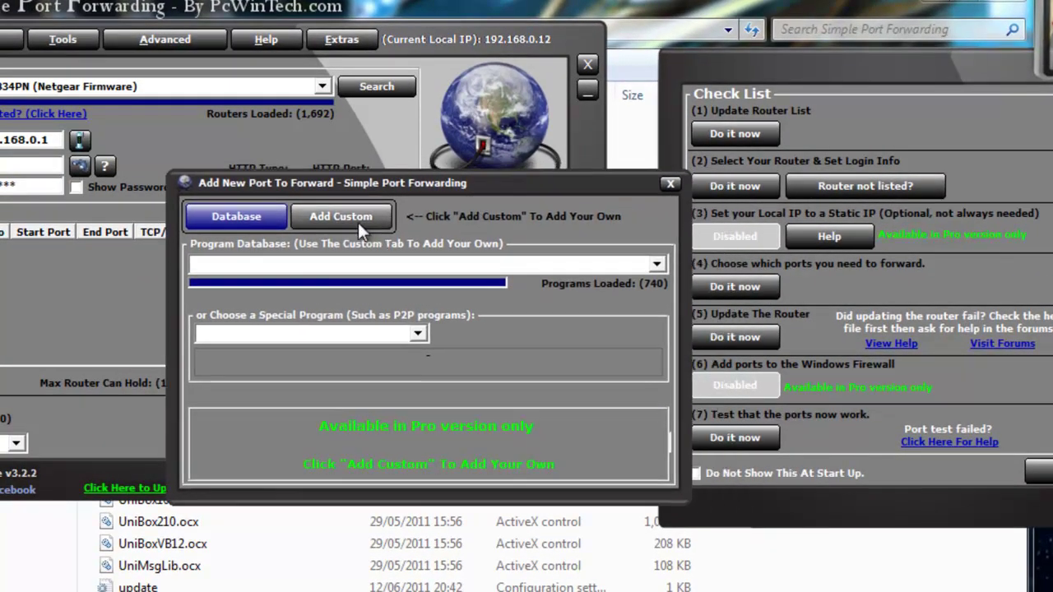
left_click(358, 222)
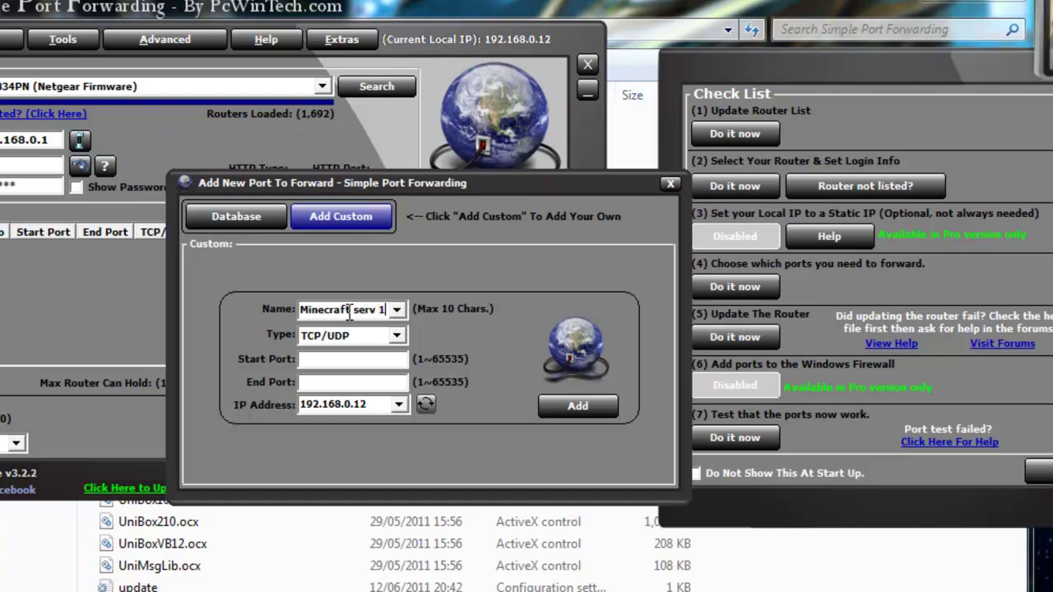
left_click(397, 336)
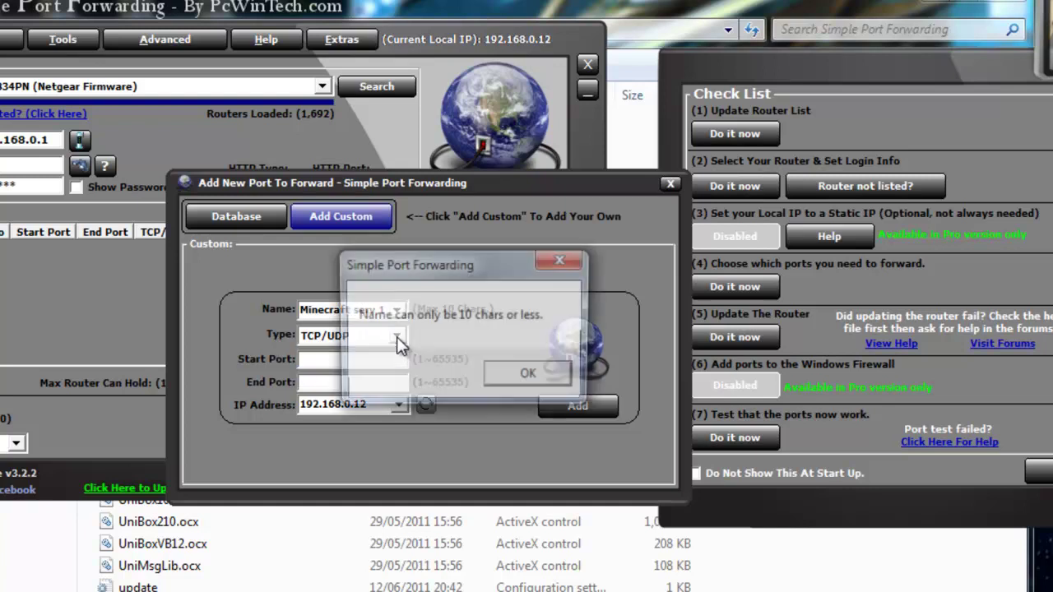
left_click(551, 377)
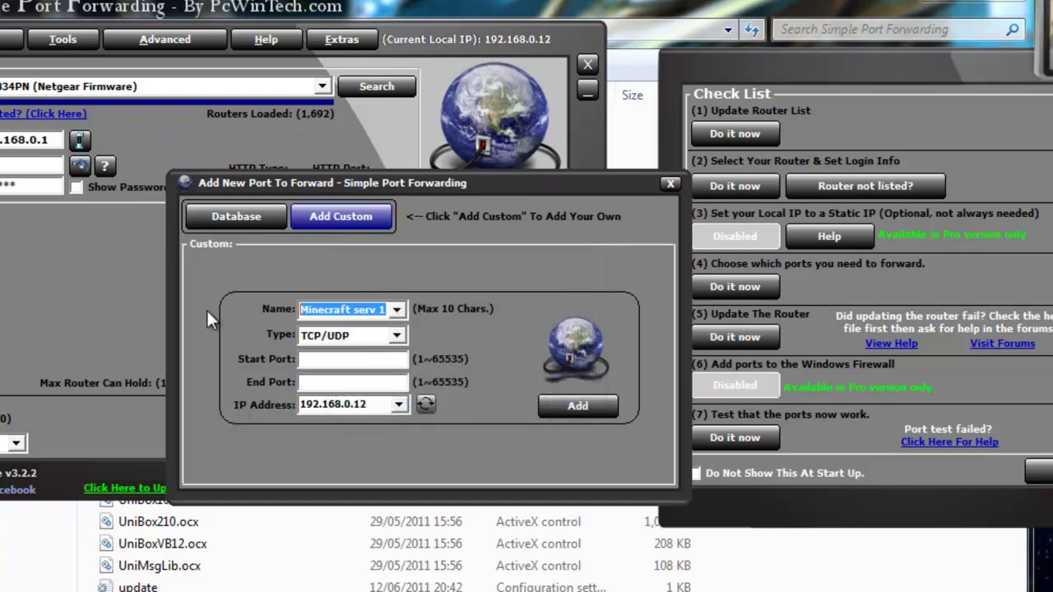
Name the custom port forwarding entry MC serv 1.
type("MCseer")
key("BackSpace")
key("BackSpace")
key("BackSpace")
key("BackSpace")
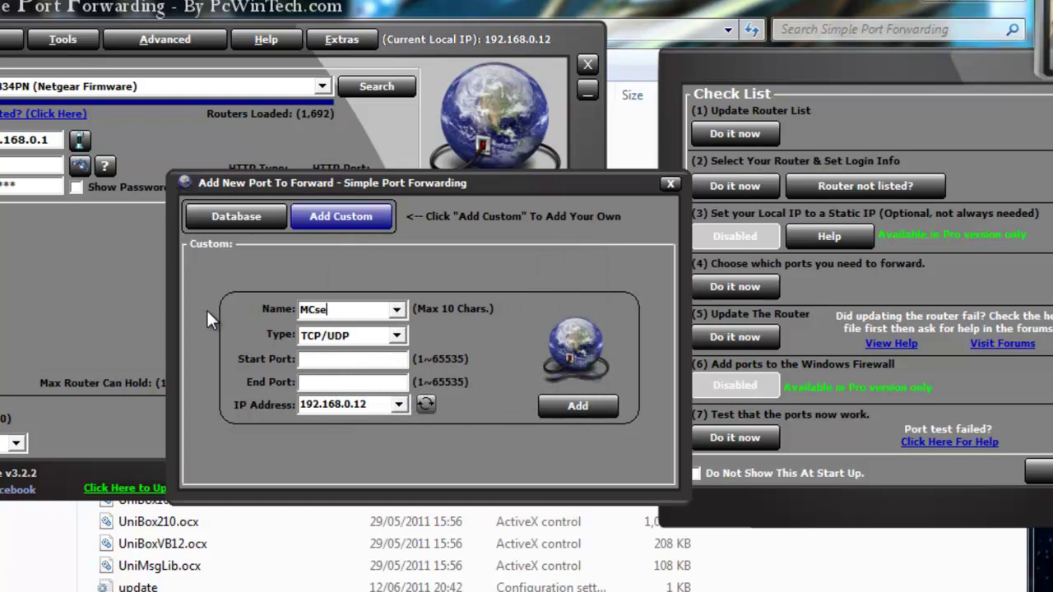
type("serv 1")
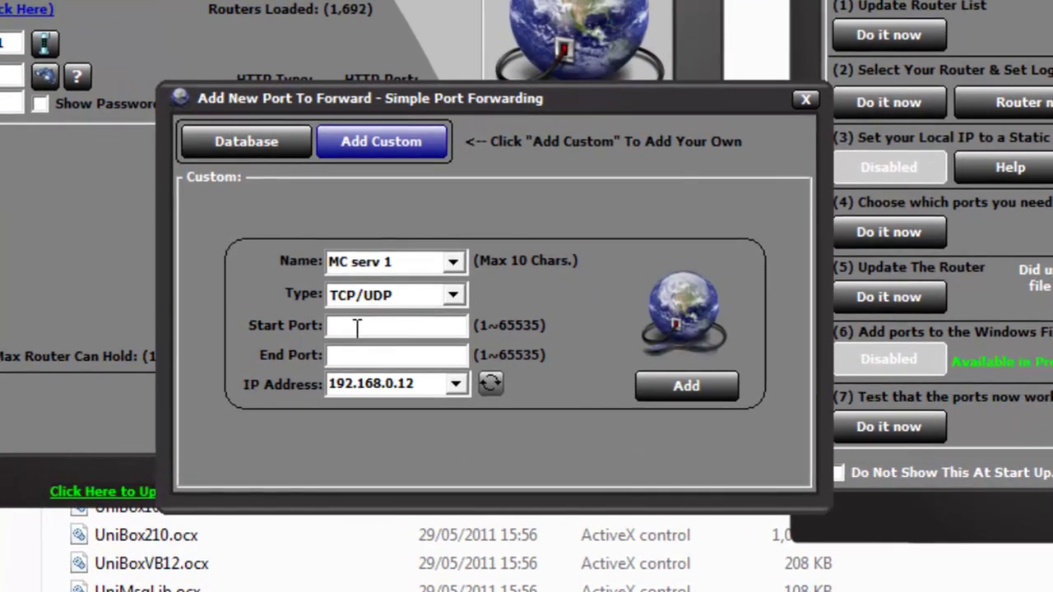
Set both the start port and the end port of the MC serv 1 entry to 25565.
left_click(322, 359)
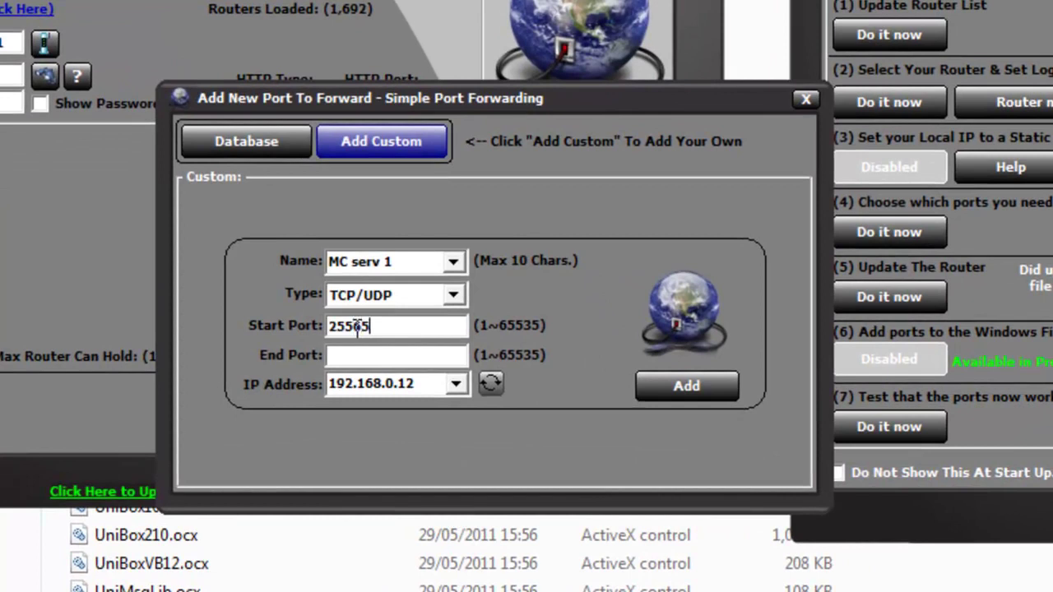
left_click_drag(405, 330, 309, 339)
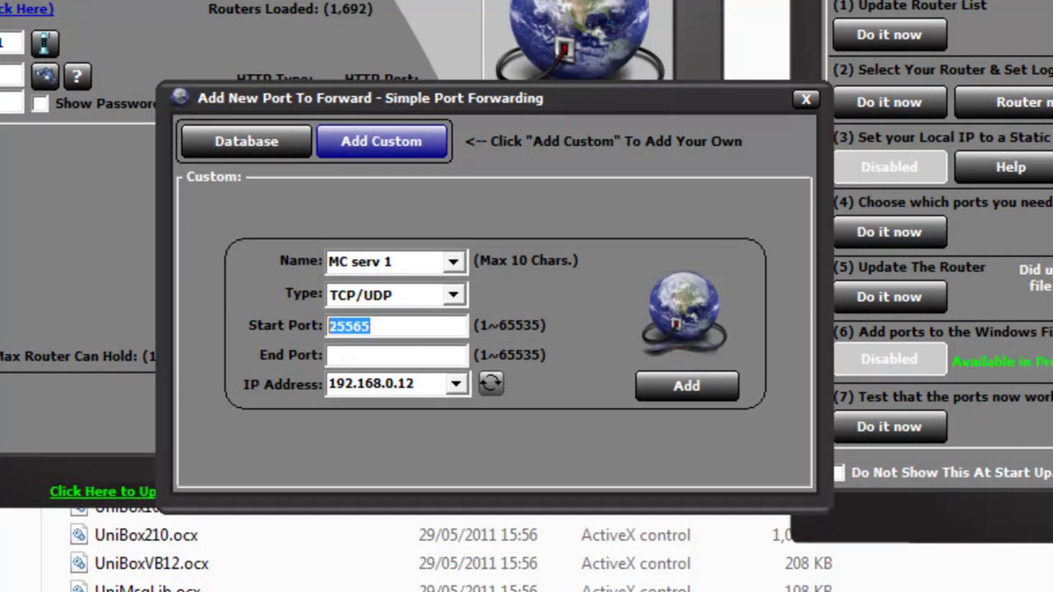
left_click(349, 355)
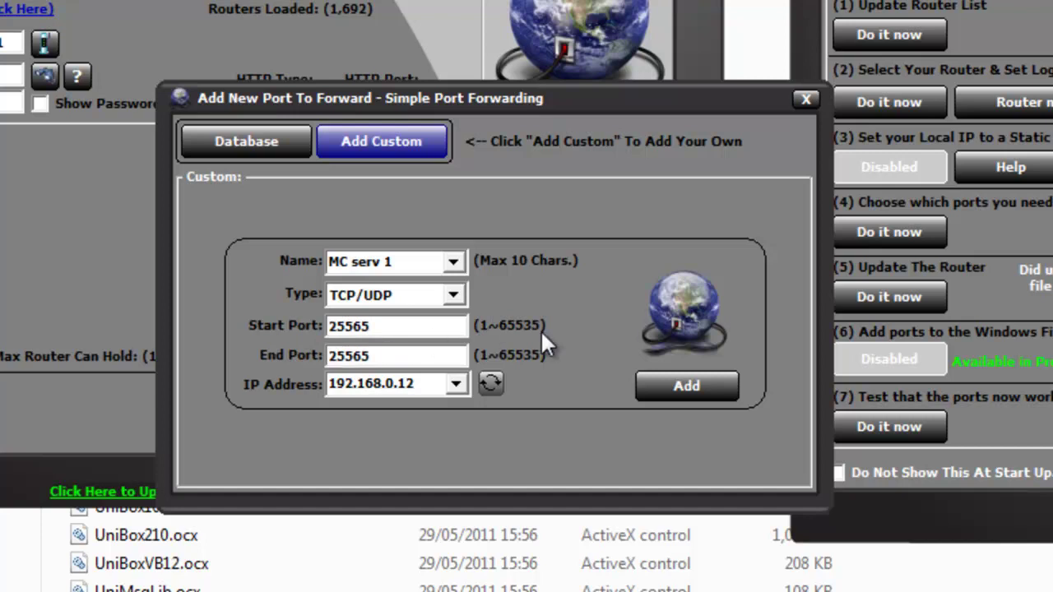
Add the MC serv 1 entry with IP address 192.168.0.12 to the forwarding list and close the new port dialog.
left_click(490, 383)
left_click(658, 314)
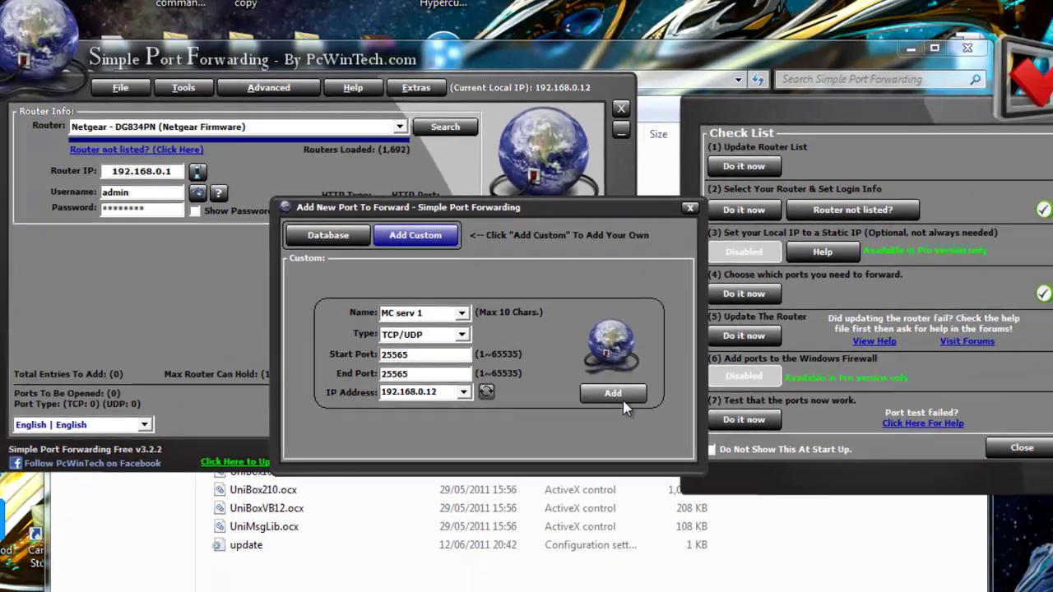
left_click(683, 391)
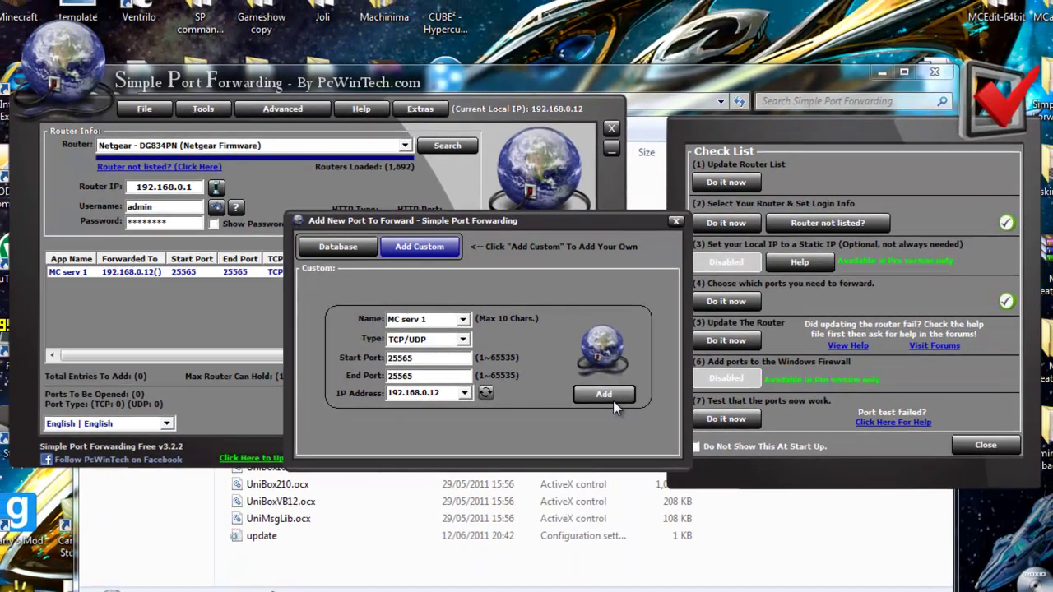
left_click(675, 223)
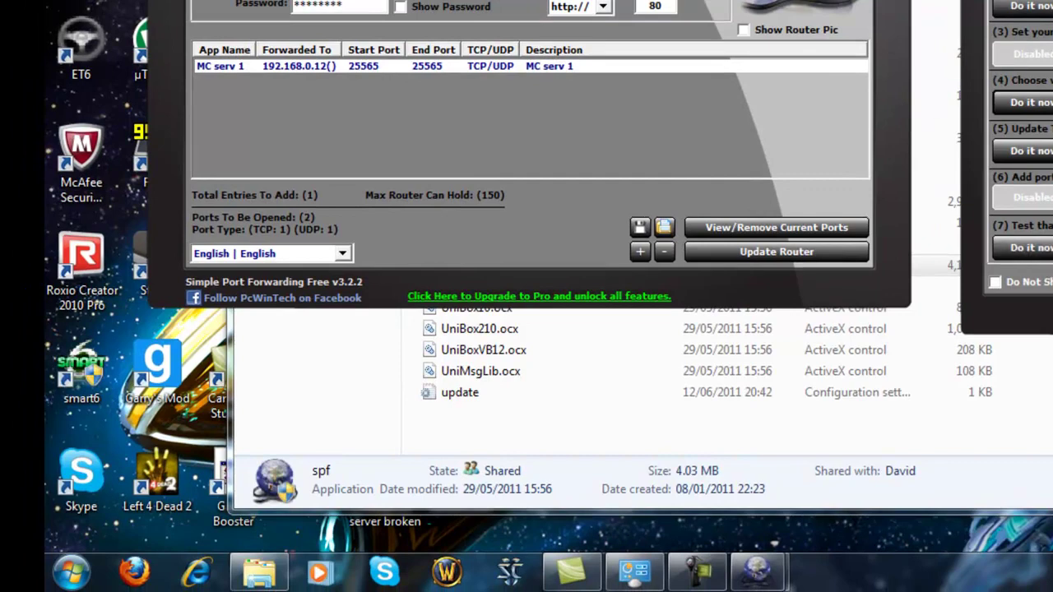
Switch to the Control Panel and show the inbound rules in Windows Firewall's advanced settings.
left_click(636, 572)
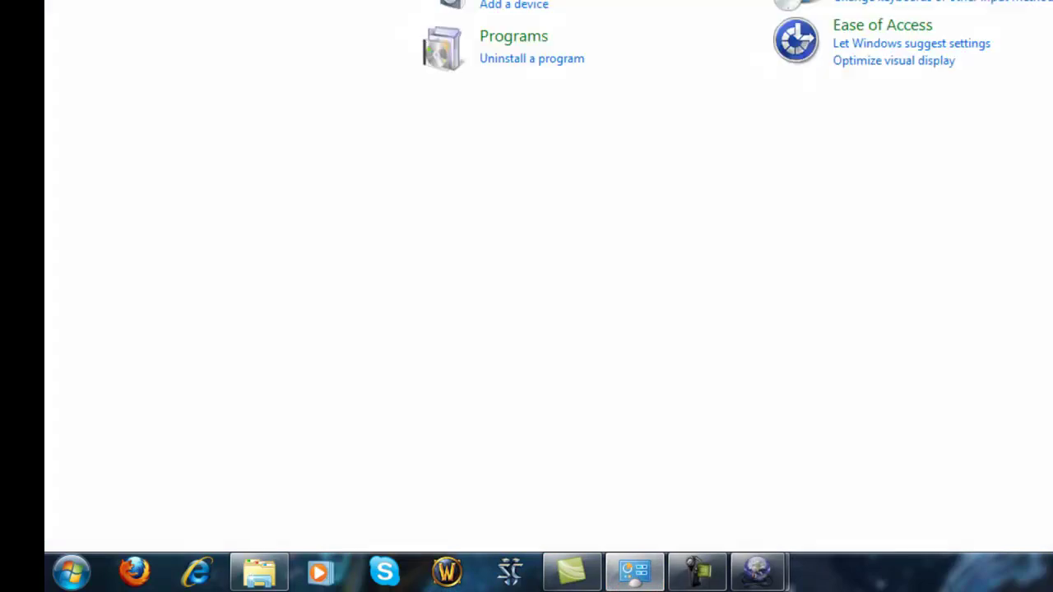
left_click(1036, 11)
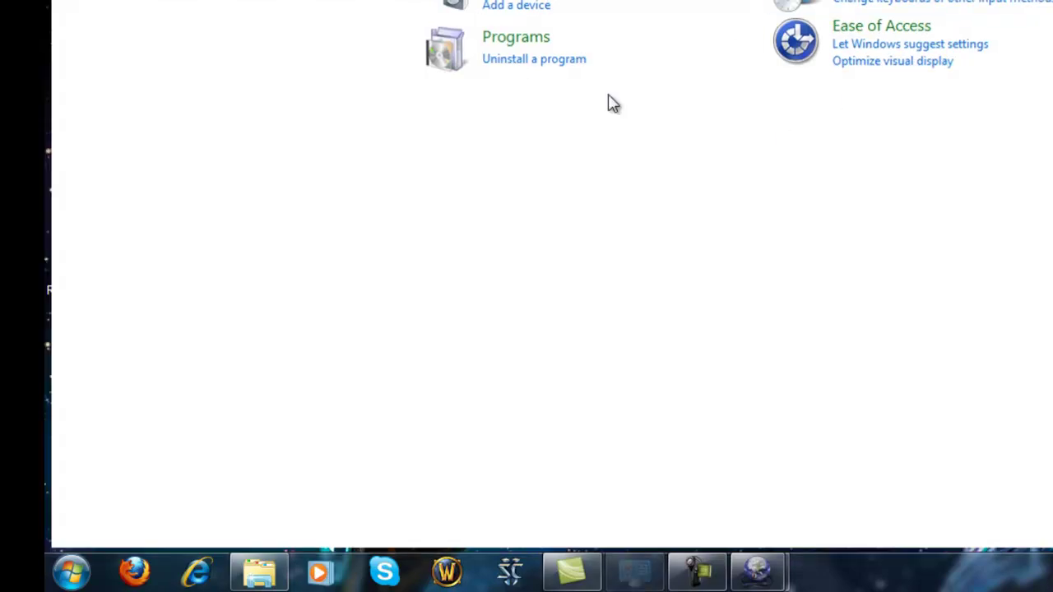
left_click(71, 572)
left_click(394, 319)
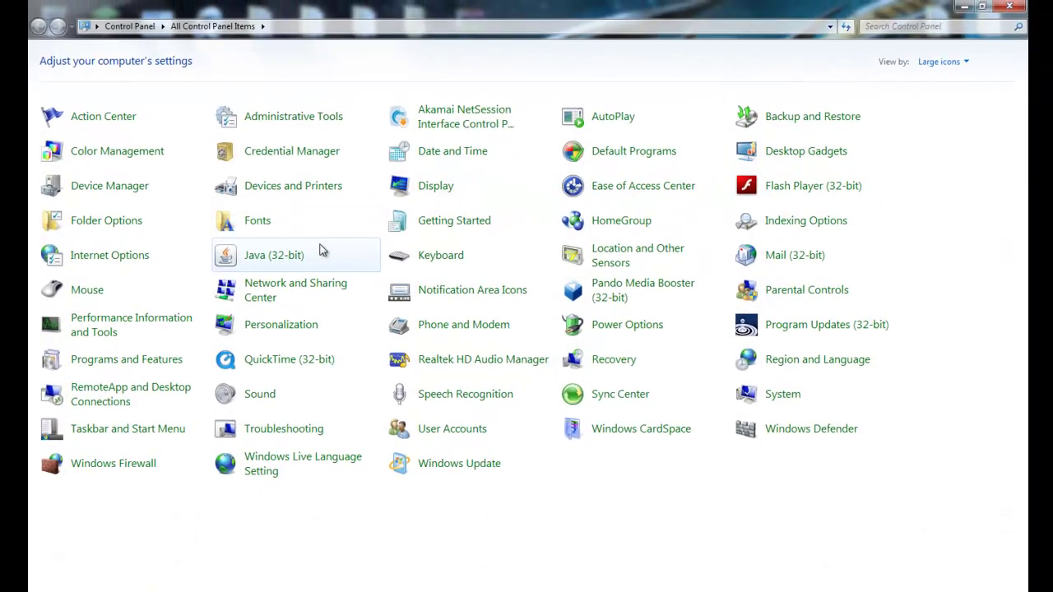
left_click(82, 464)
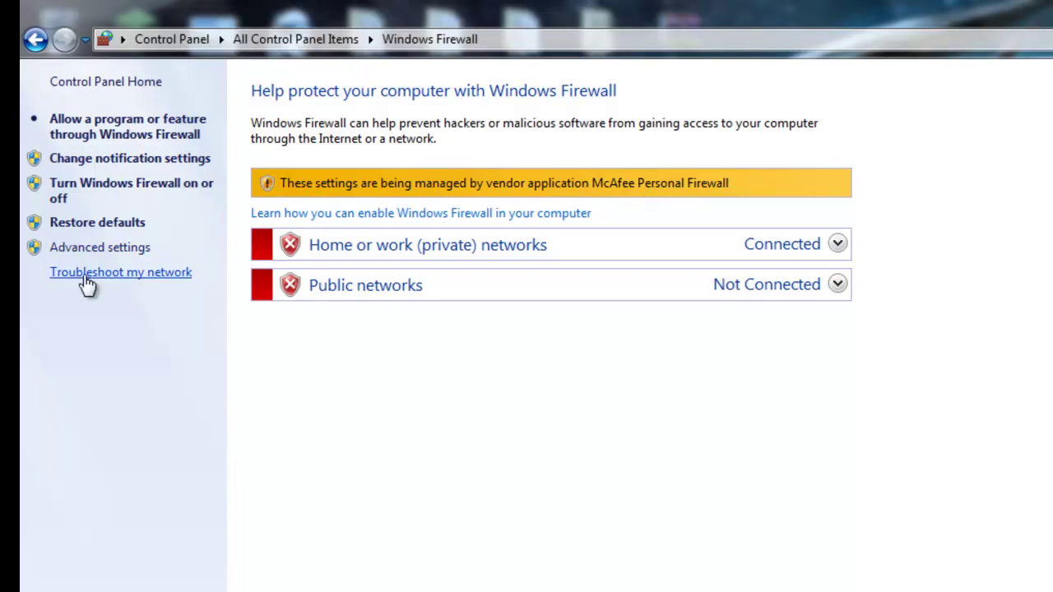
left_click(84, 249)
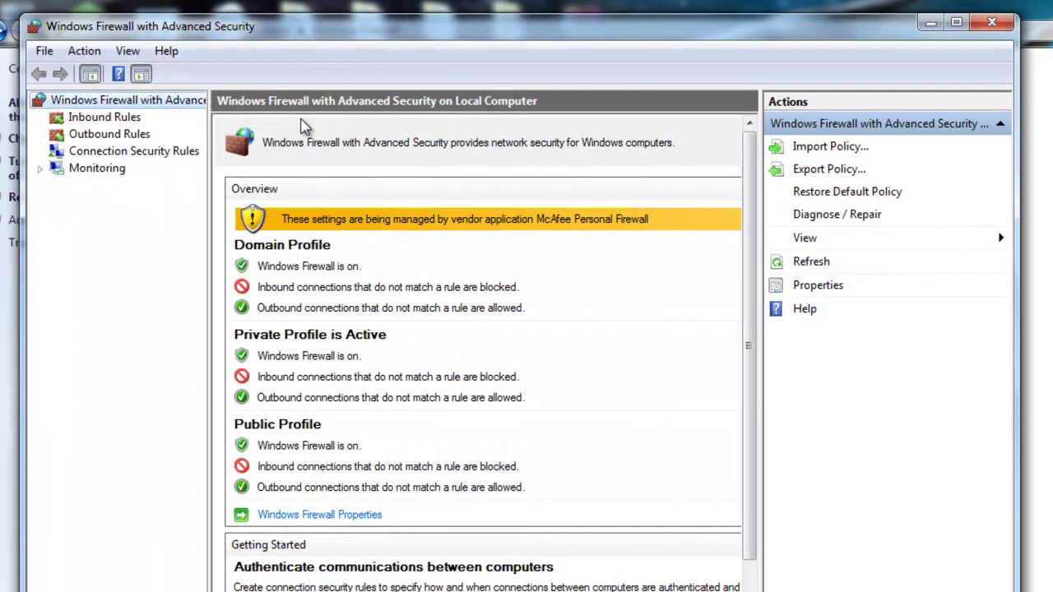
left_click(135, 122)
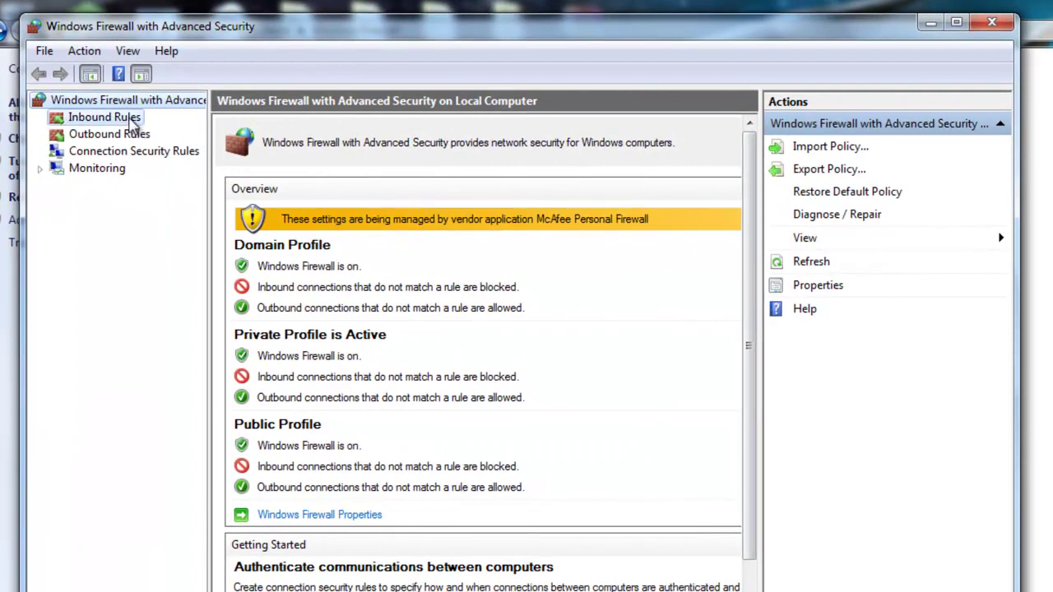
Start a new inbound Port rule that applies to TCP and specific local ports.
left_click(804, 150)
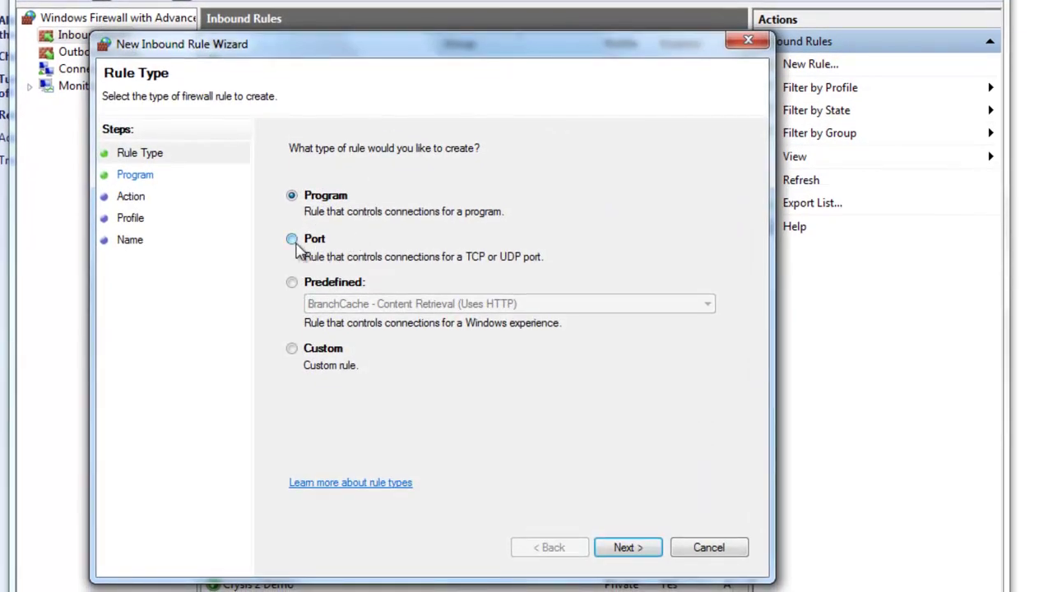
left_click(293, 239)
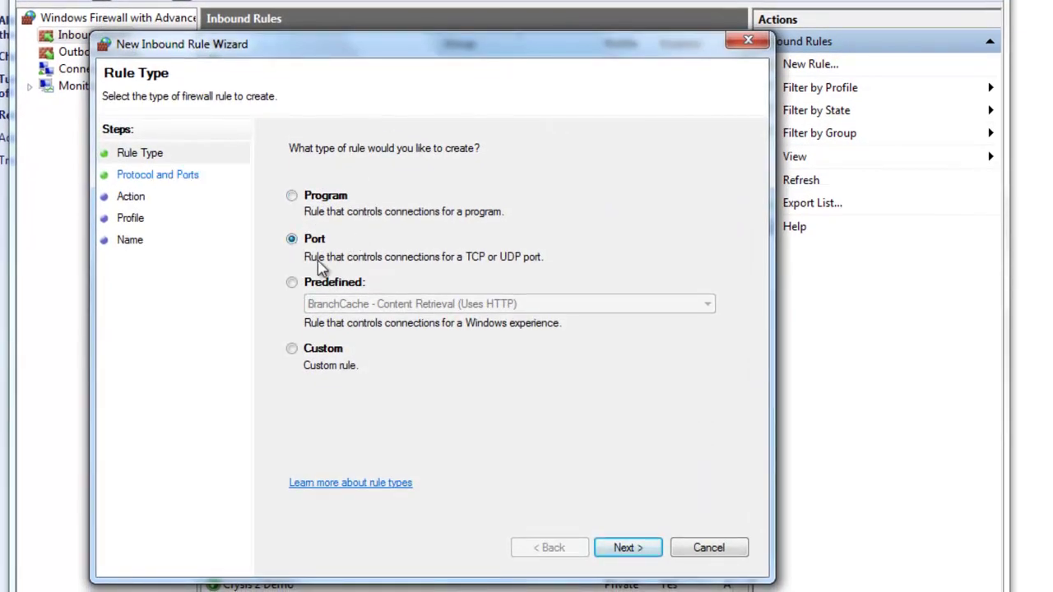
left_click(624, 548)
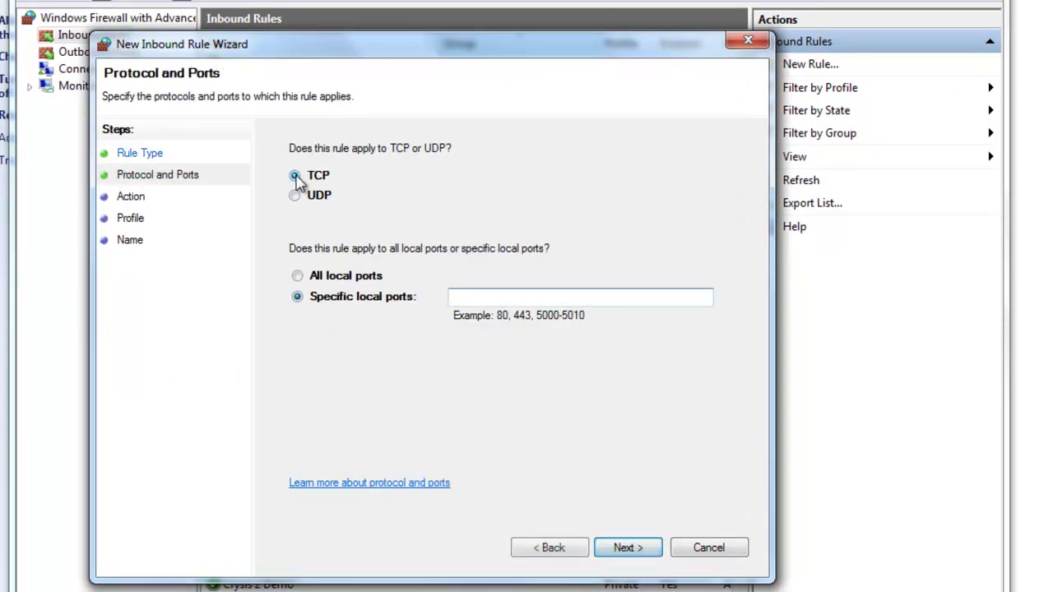
left_click(295, 195)
left_click(294, 175)
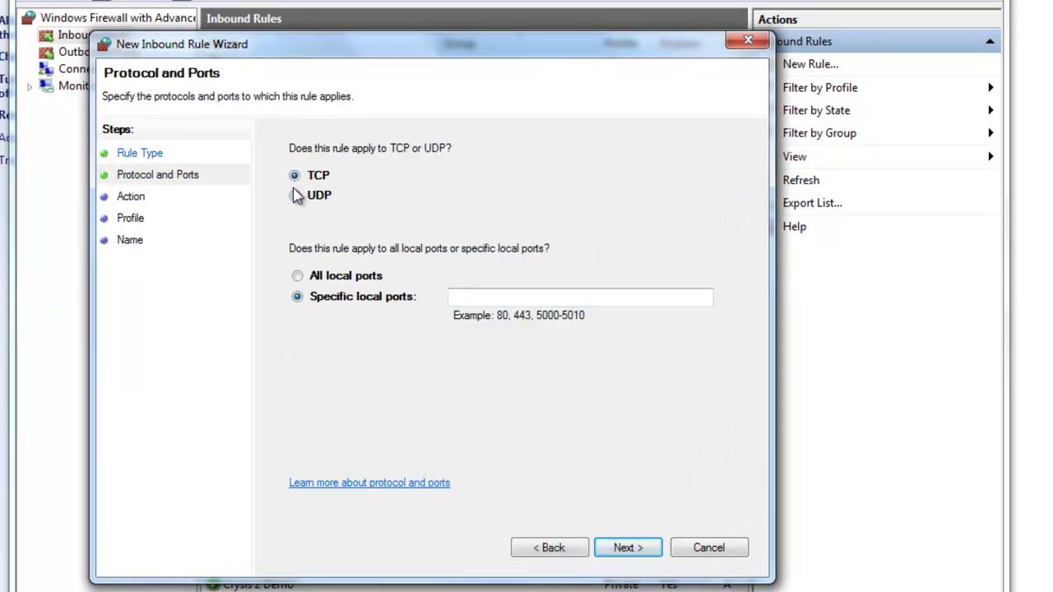
left_click(295, 196)
left_click(294, 175)
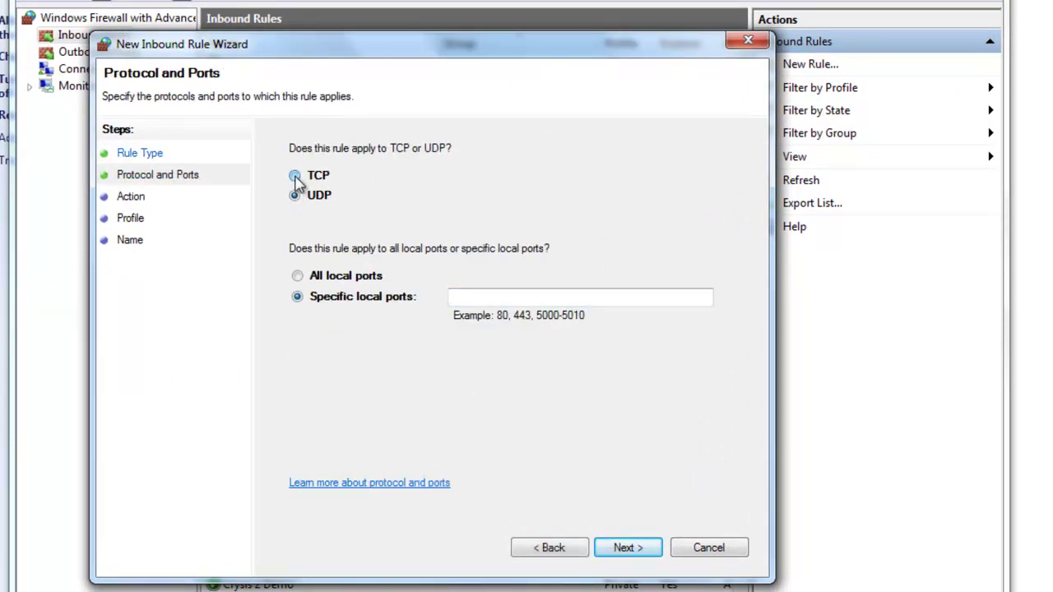
left_click(310, 277)
left_click(298, 298)
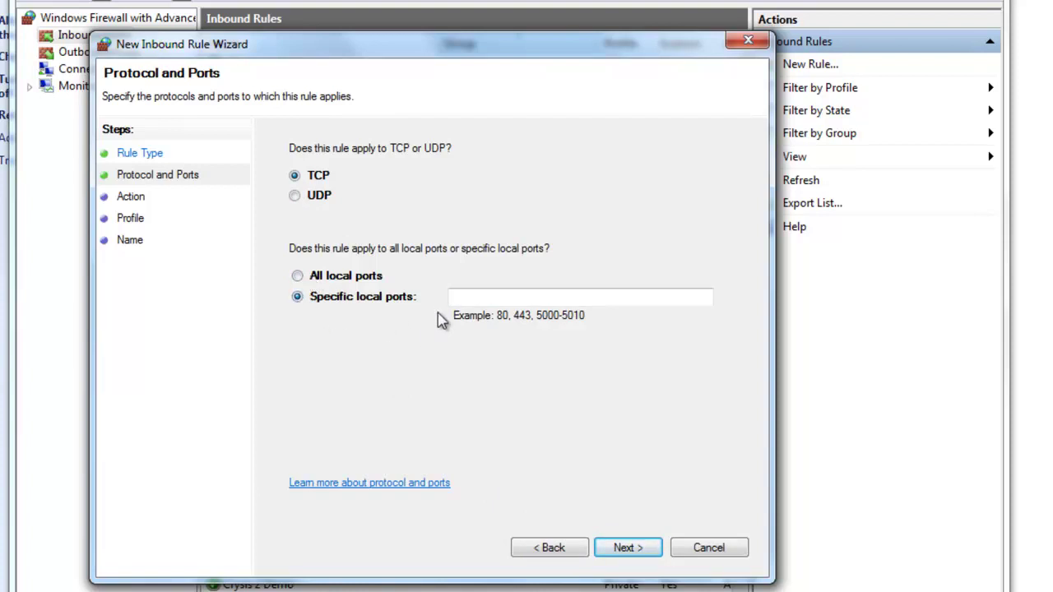
left_click(469, 298)
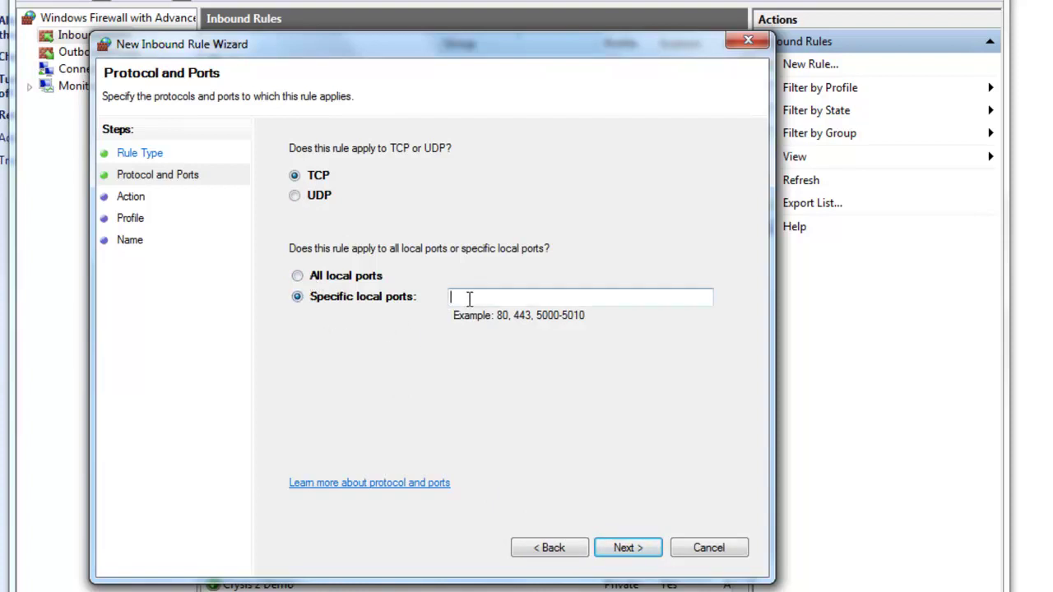
left_click(623, 550)
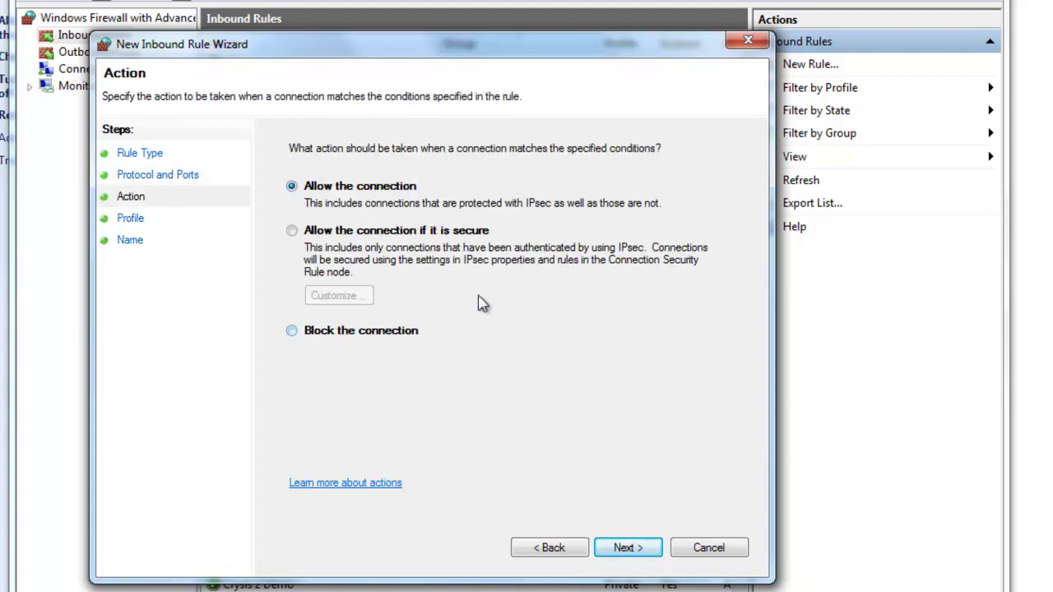
Allow the connection for the Domain, Private and Public profiles, name the rule Mc serv 1 and finish it.
left_click(640, 550)
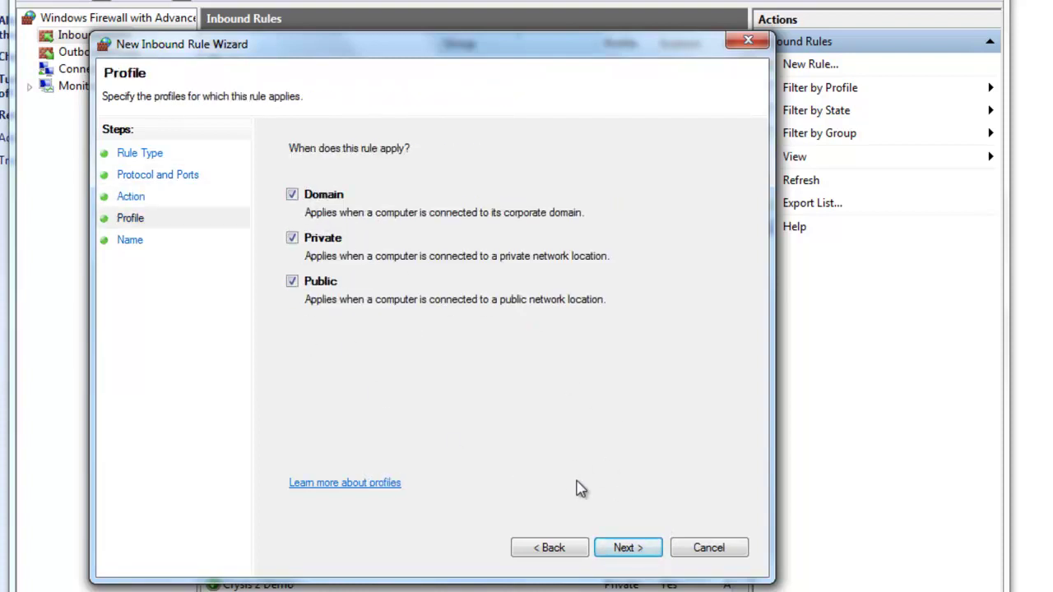
left_click(630, 548)
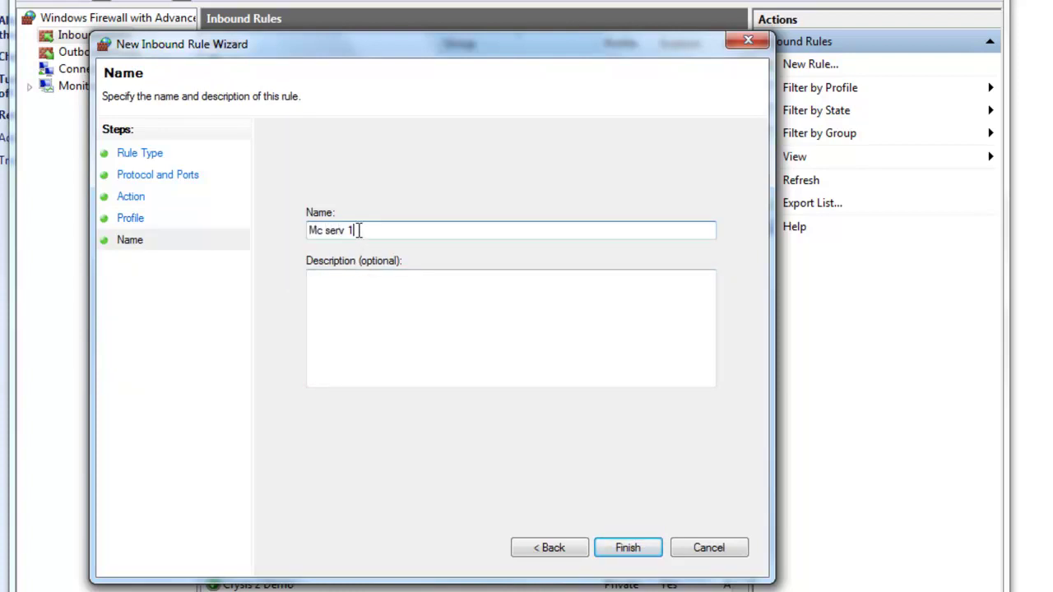
key("Tab")
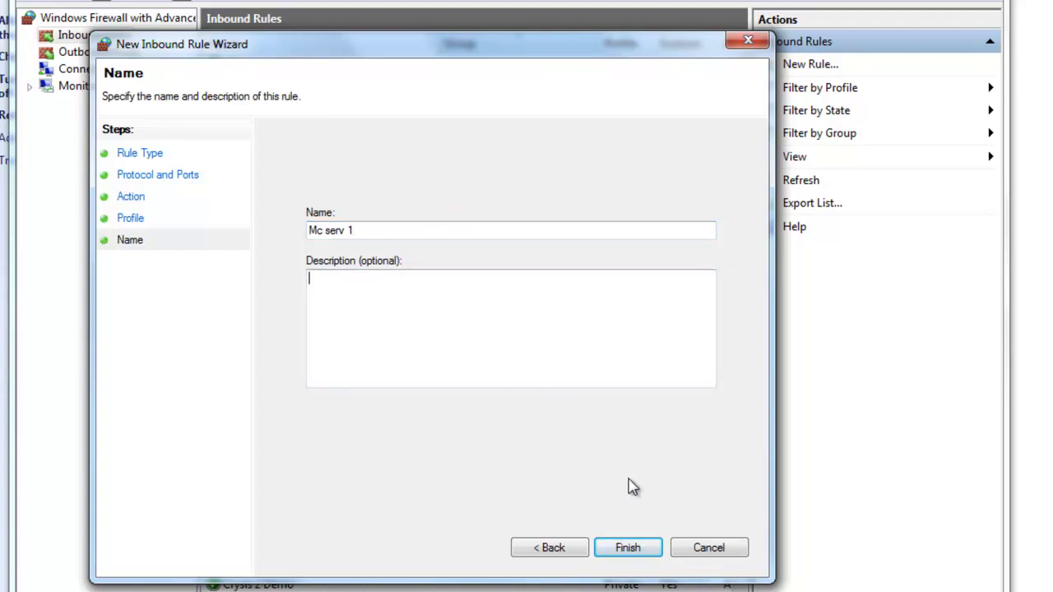
left_click(634, 546)
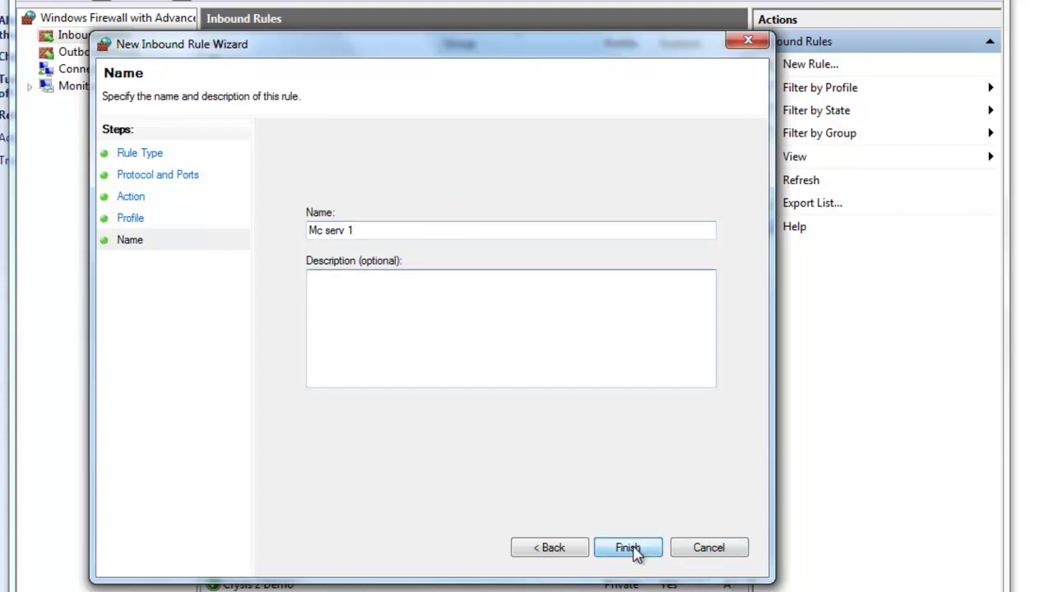
Look through the inbound rules list at the existing mc1 and mc2 rules.
left_click_drag(737, 115, 721, 172)
left_click(244, 354)
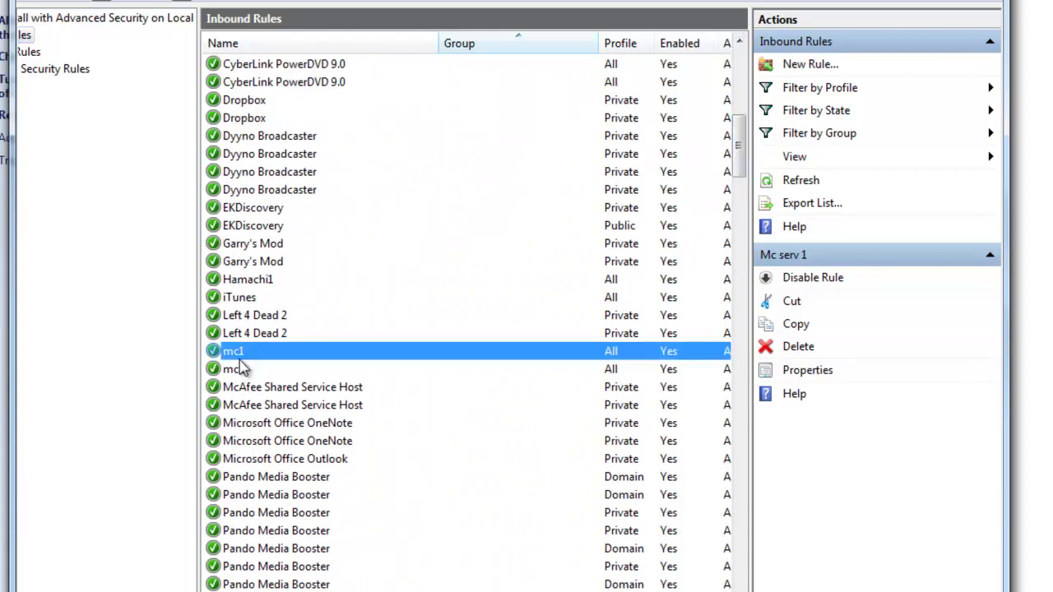
left_click(238, 365)
left_click(237, 353)
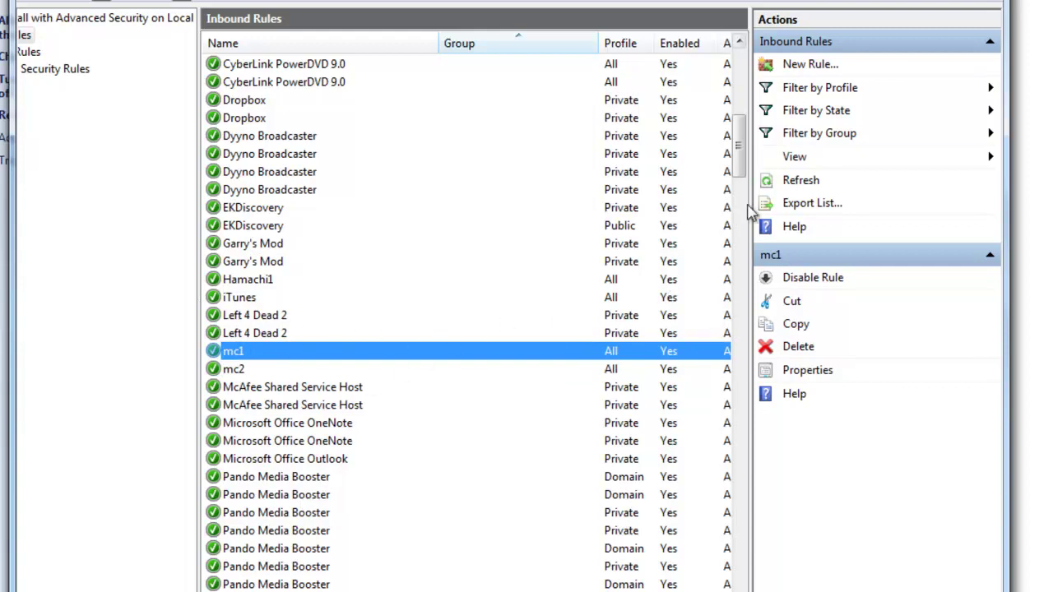
left_click_drag(745, 168, 736, 280)
Sort the inbound rules by name and delete the Mc serv 1 rule.
left_click(400, 45)
left_click(247, 497)
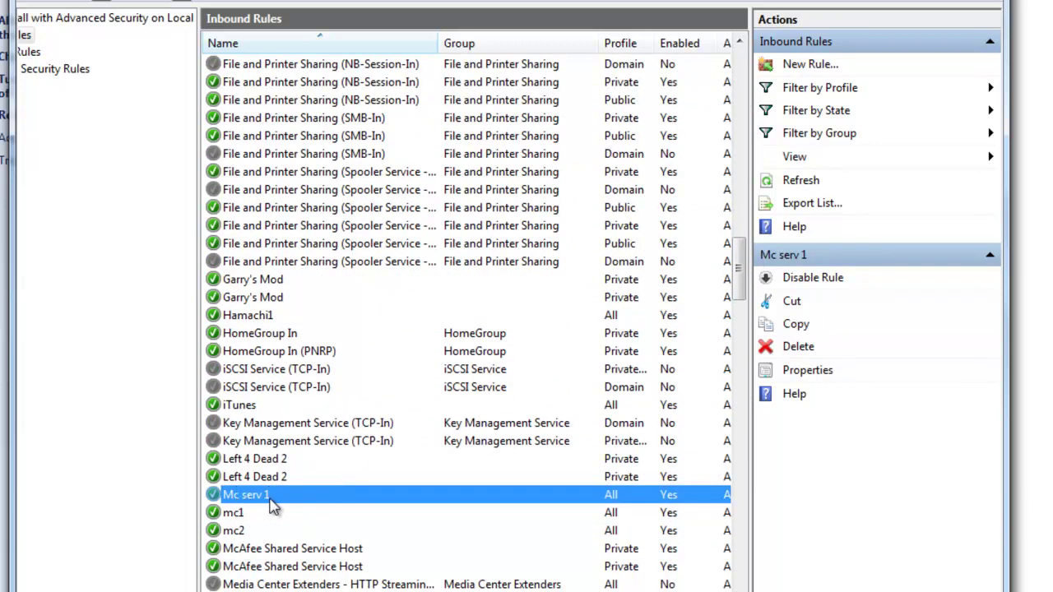
right_click(272, 506)
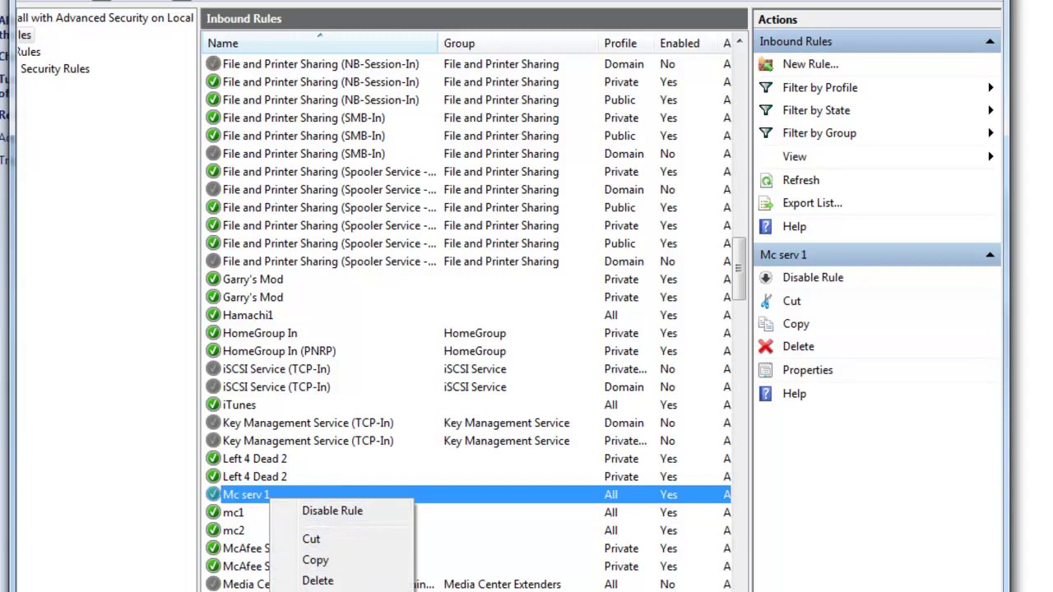
left_click(329, 580)
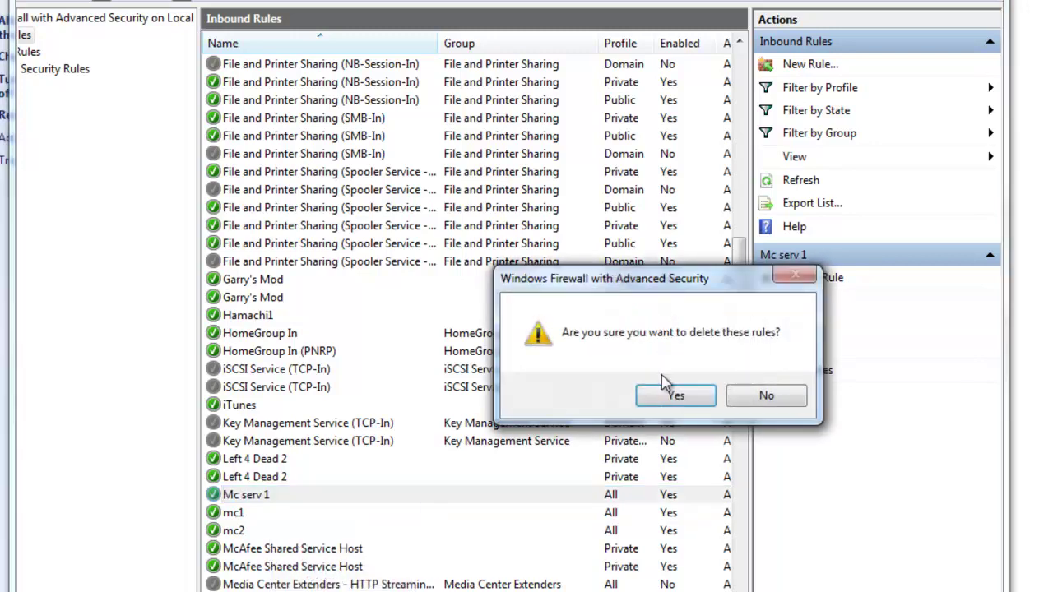
left_click(696, 398)
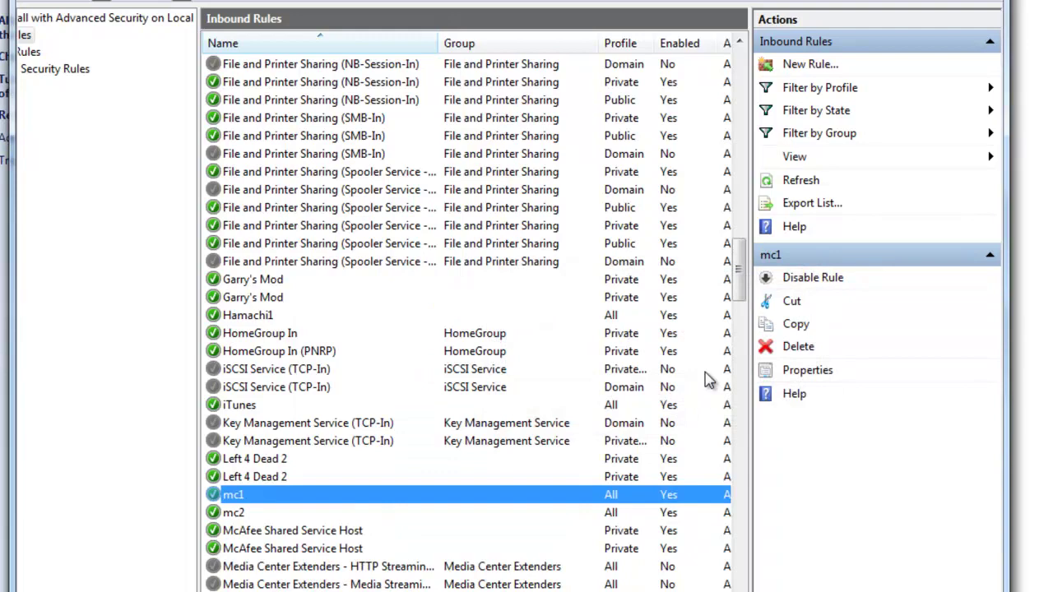
Start a new inbound Port rule for UDP on specific local port 25565.
left_click(814, 66)
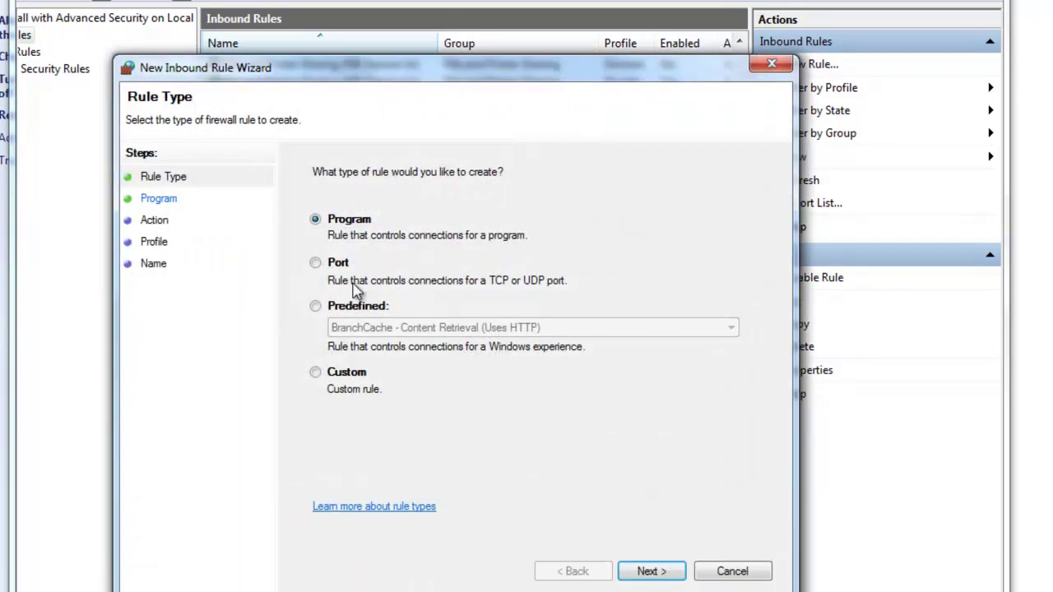
left_click(317, 269)
left_click(632, 569)
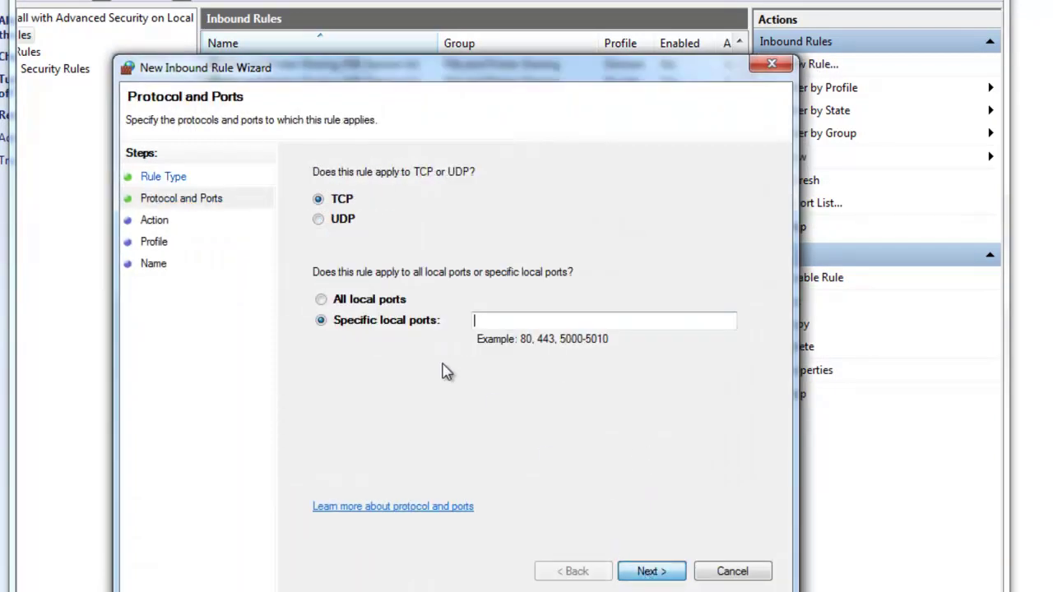
left_click(317, 220)
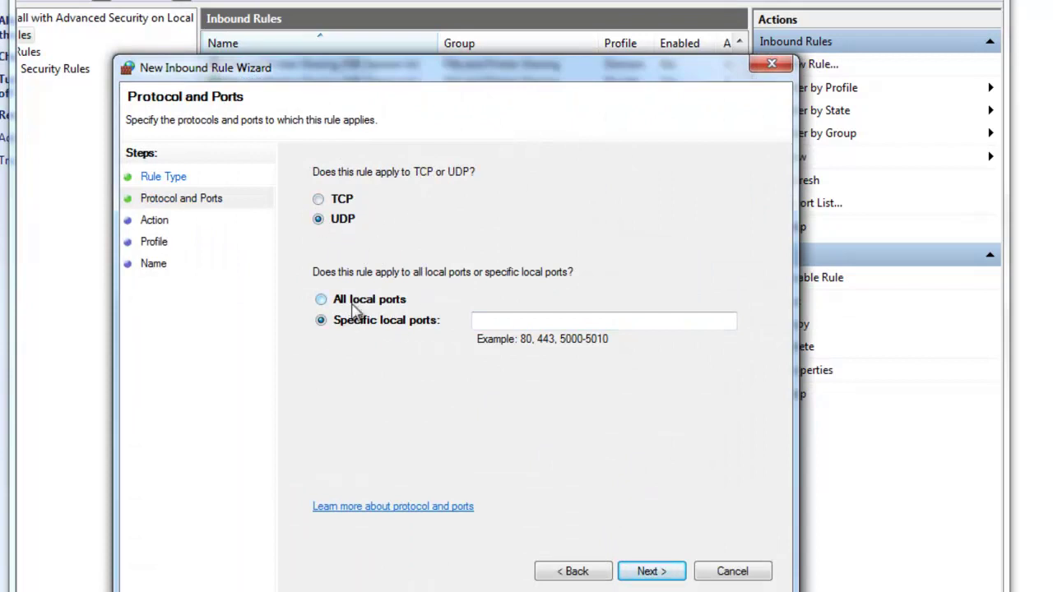
left_click(496, 317)
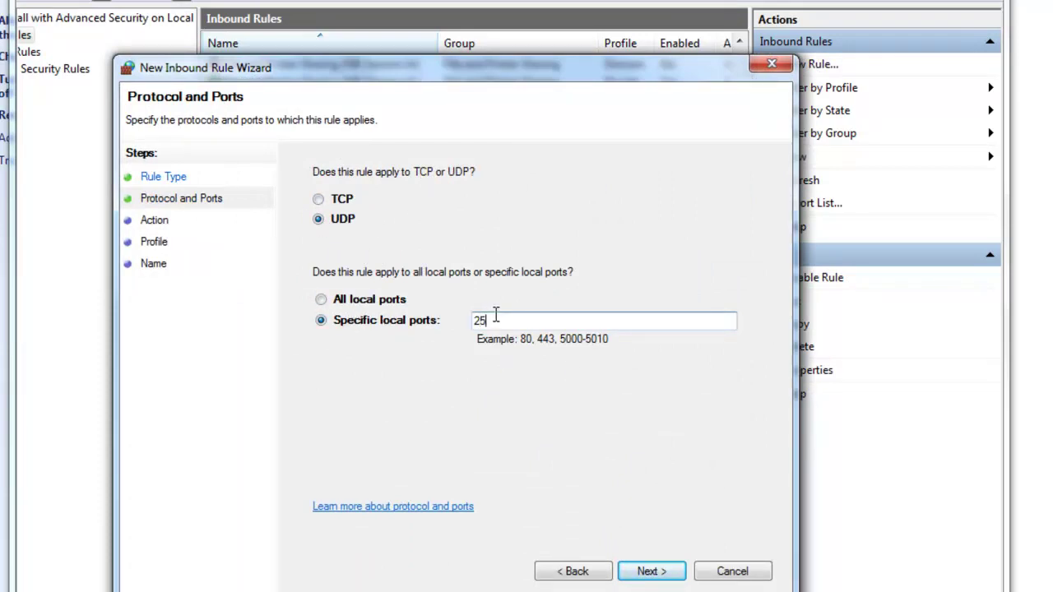
type("25565")
Allow the UDP connection for all three profiles, name the rule Mc serv 2 and create it.
left_click(639, 570)
left_click(650, 570)
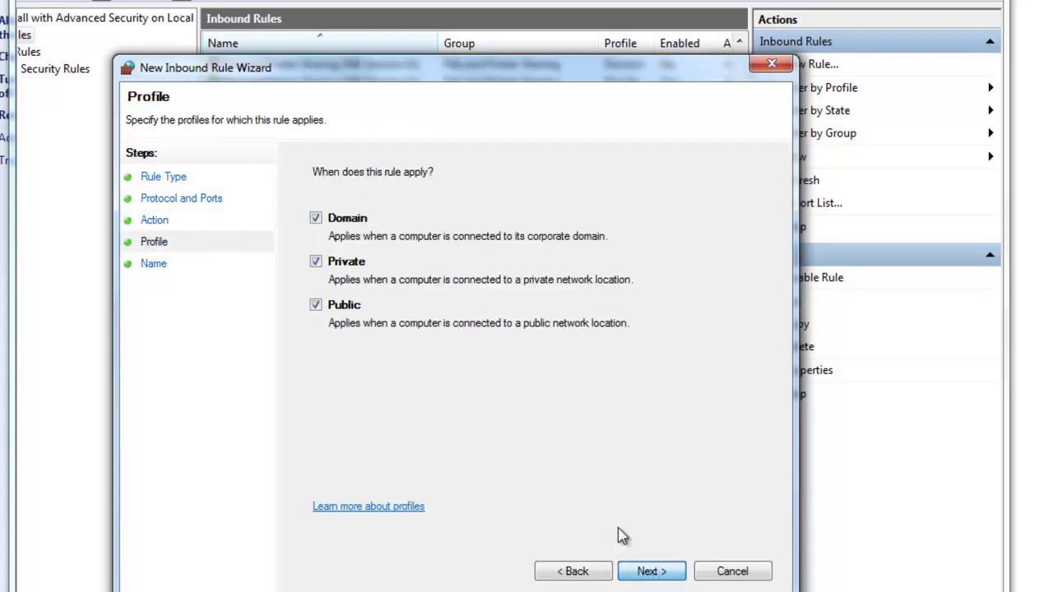
left_click(650, 571)
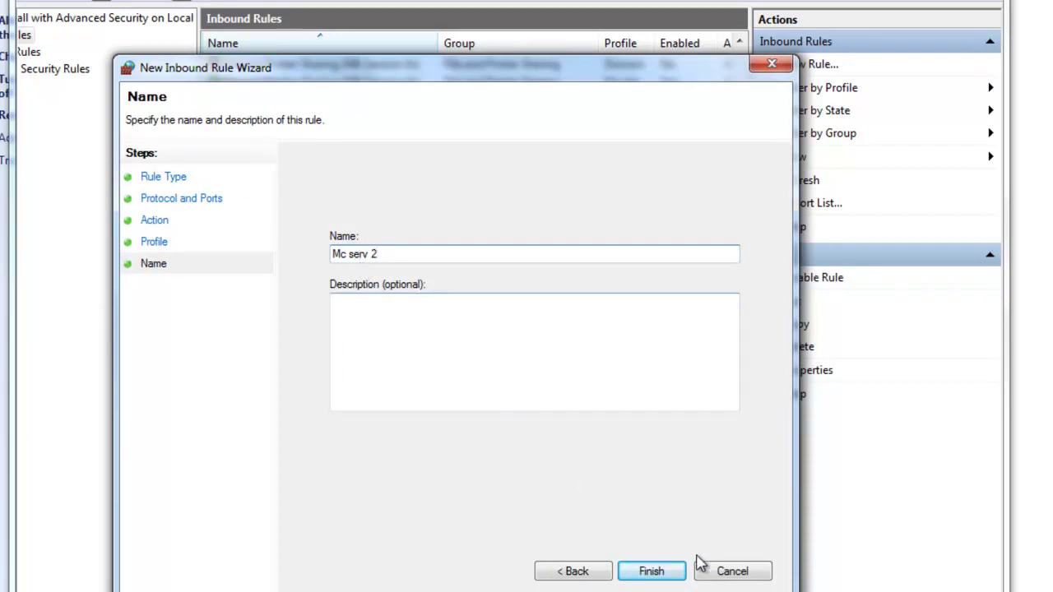
left_click(665, 572)
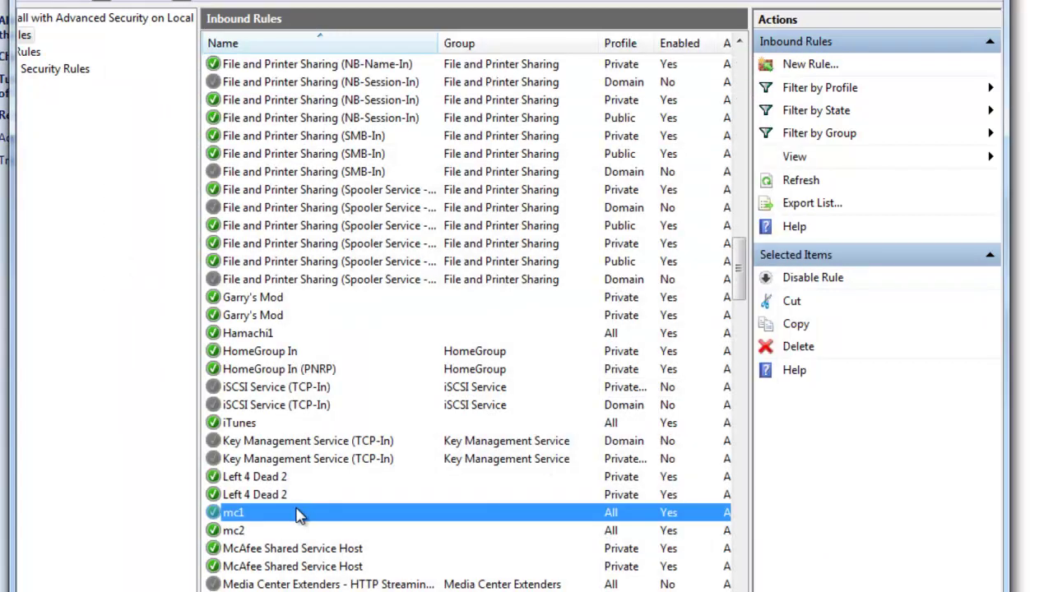
left_click(280, 64)
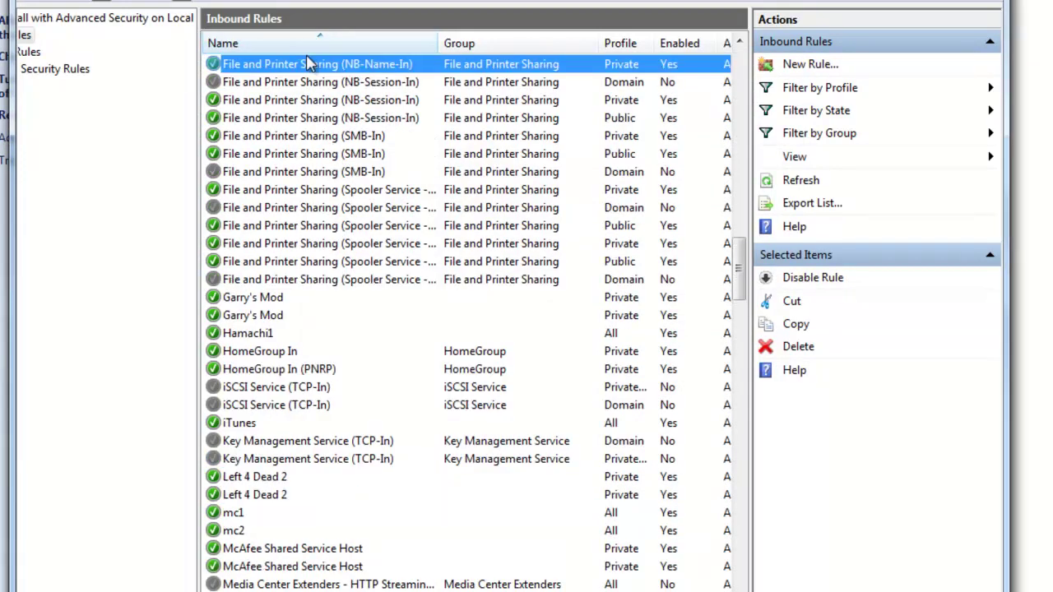
Sort the inbound rules by name, find the Mc serv 2 rule and delete it.
left_click(308, 43)
scroll(352, 156, "down", 11)
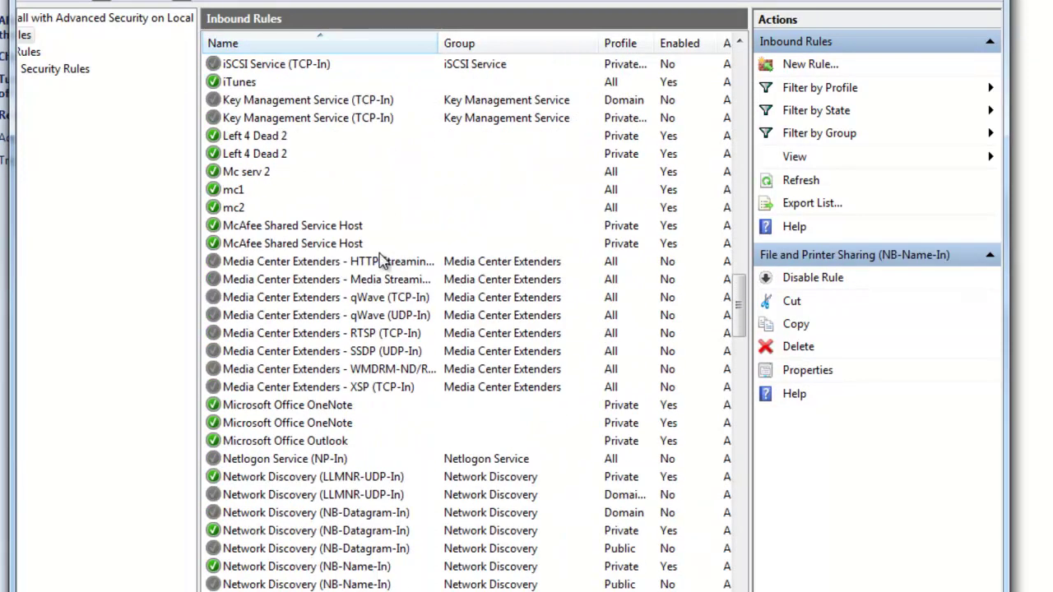
scroll(383, 277, "up", 6)
left_click(235, 230)
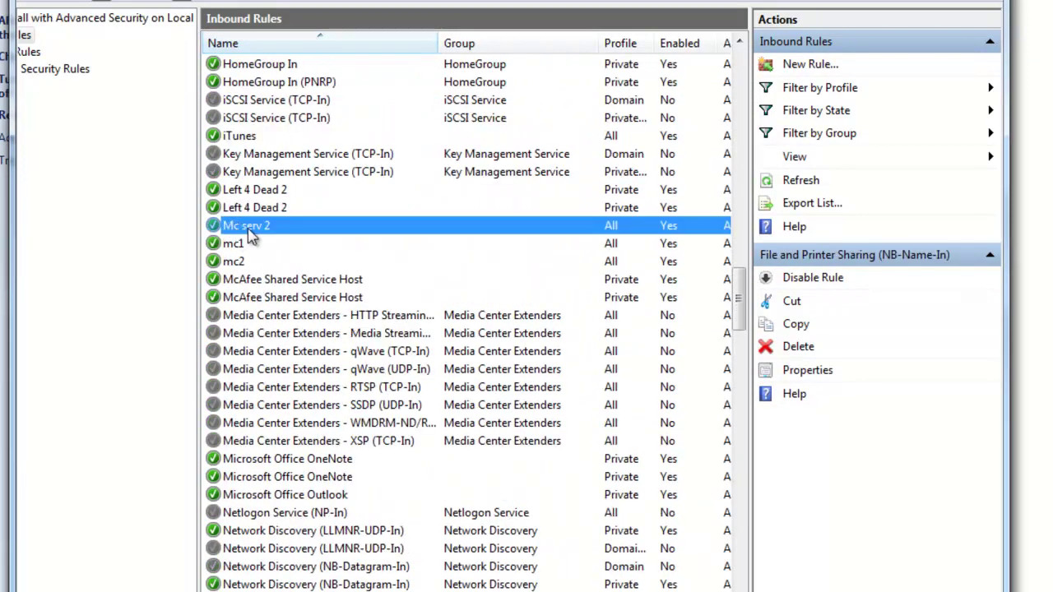
right_click(247, 227)
left_click(311, 311)
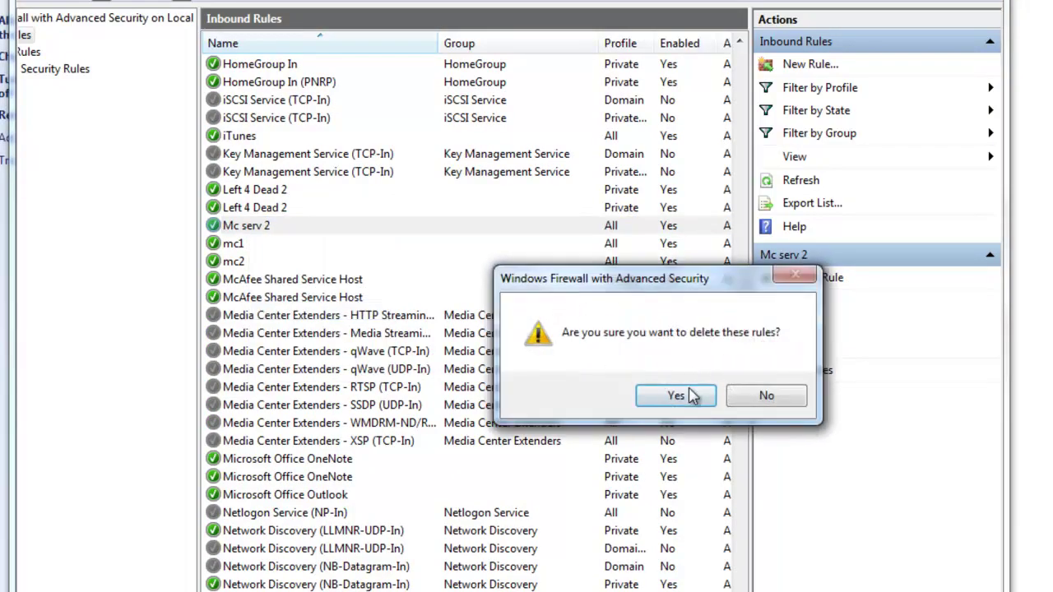
left_click(674, 395)
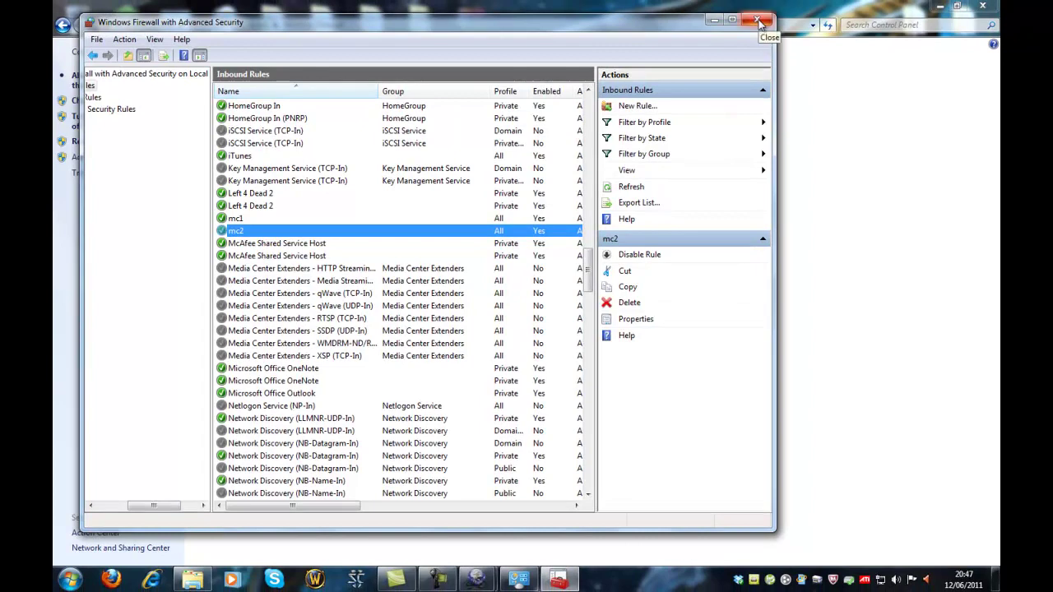
Close the Windows Firewall rules window and open the Ports and System Services settings of the McAfee SecurityCenter firewall.
left_click(757, 21)
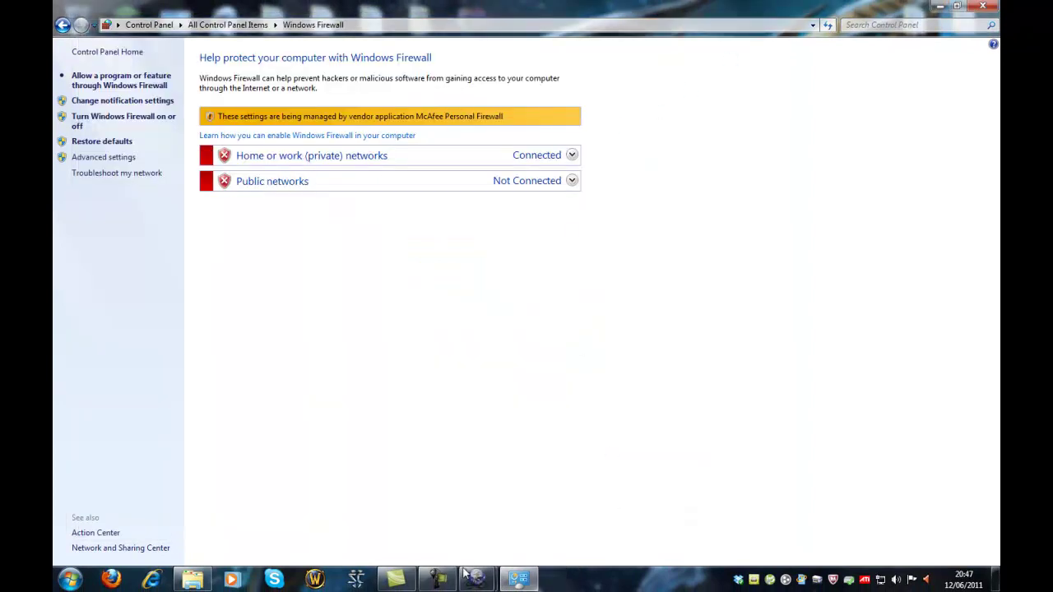
left_click(518, 579)
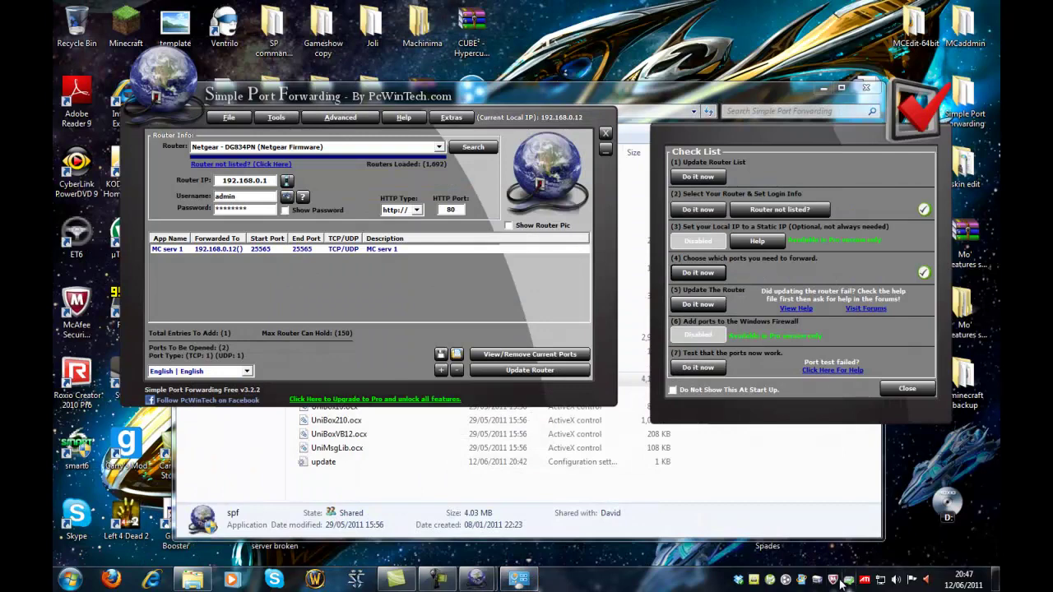
double_click(834, 580)
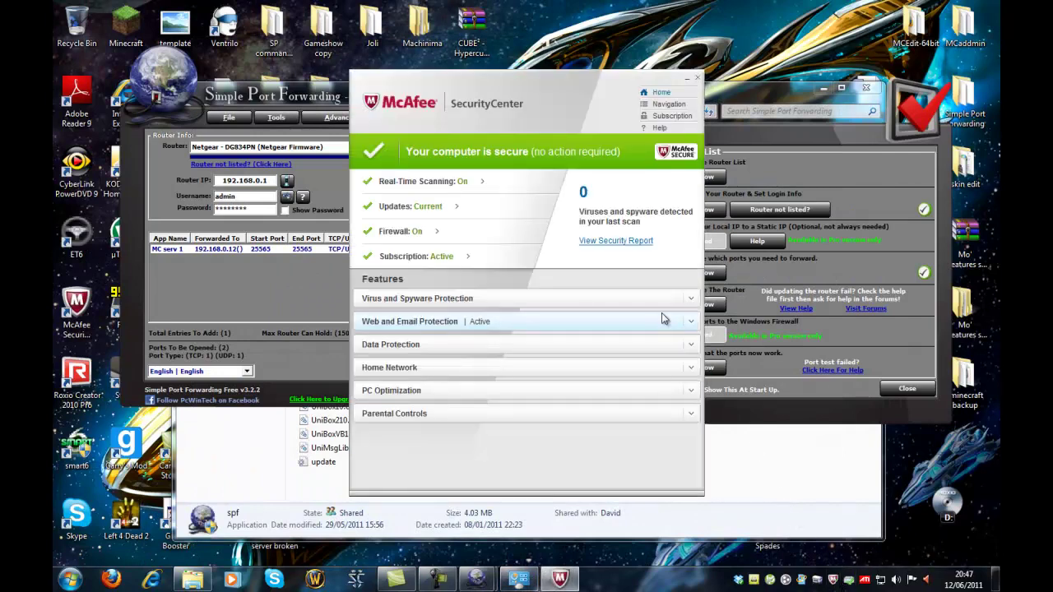
left_click(417, 232)
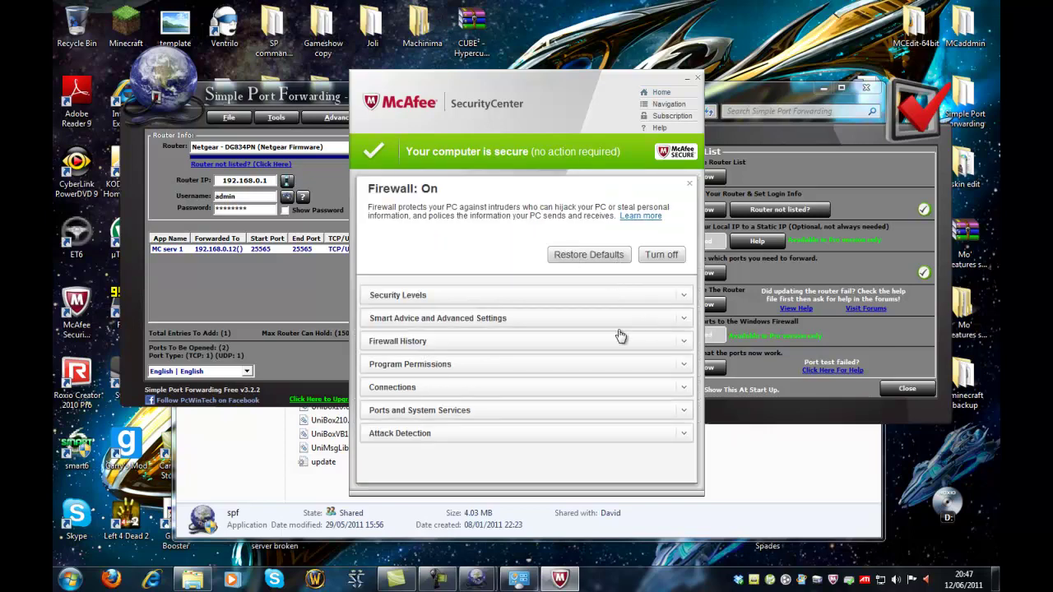
left_click(444, 409)
Look through McAfee's listed system service ports and open the form for adding a new one.
scroll(465, 403, "down", 2)
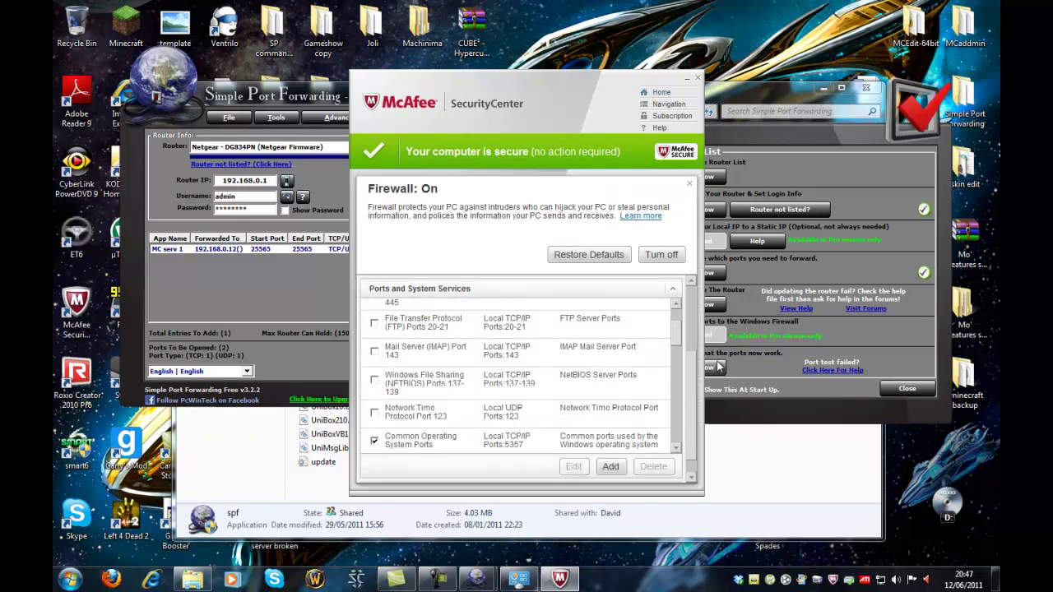
scroll(624, 373, "down", 3)
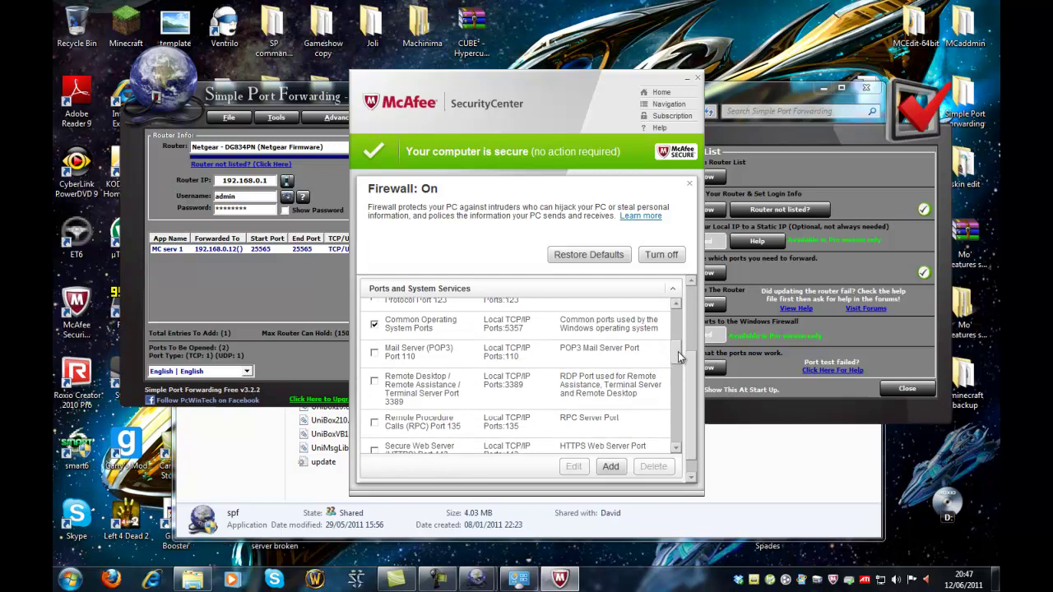
left_click_drag(680, 355, 678, 321)
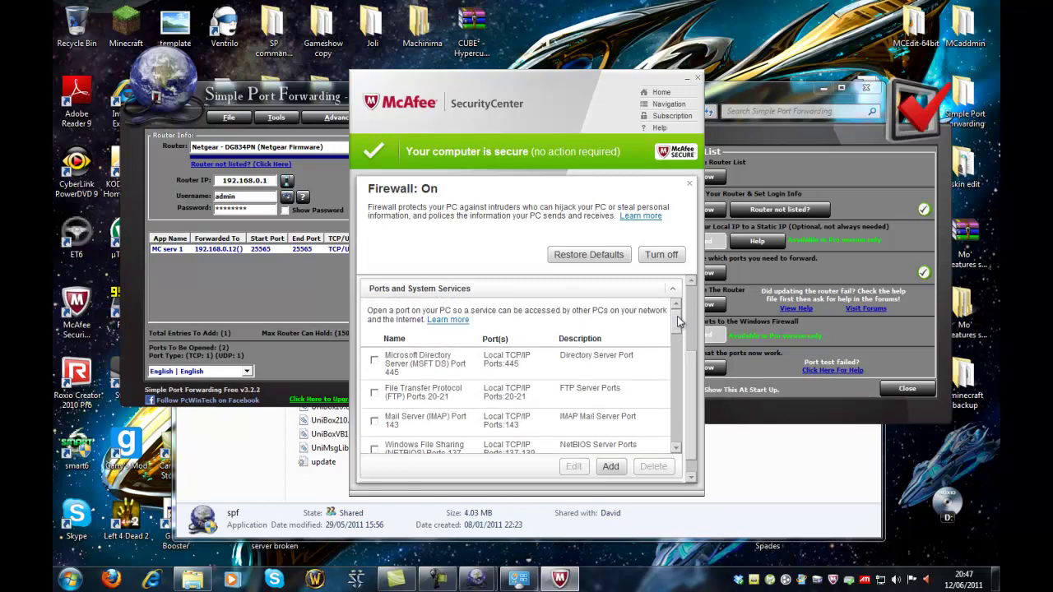
scroll(650, 378, "down", 6)
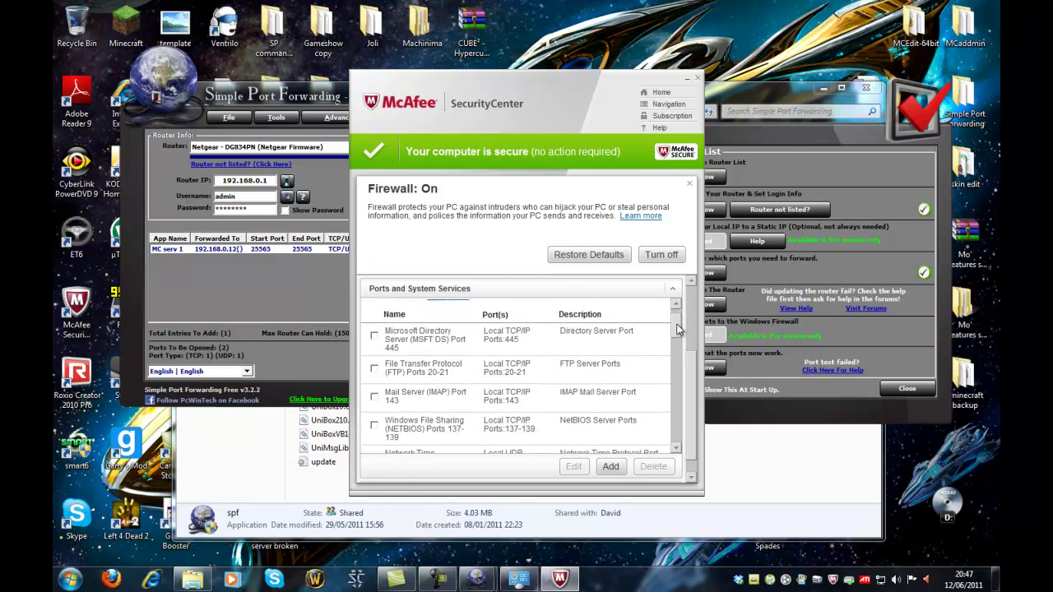
left_click(612, 466)
scroll(517, 341, "up", 3)
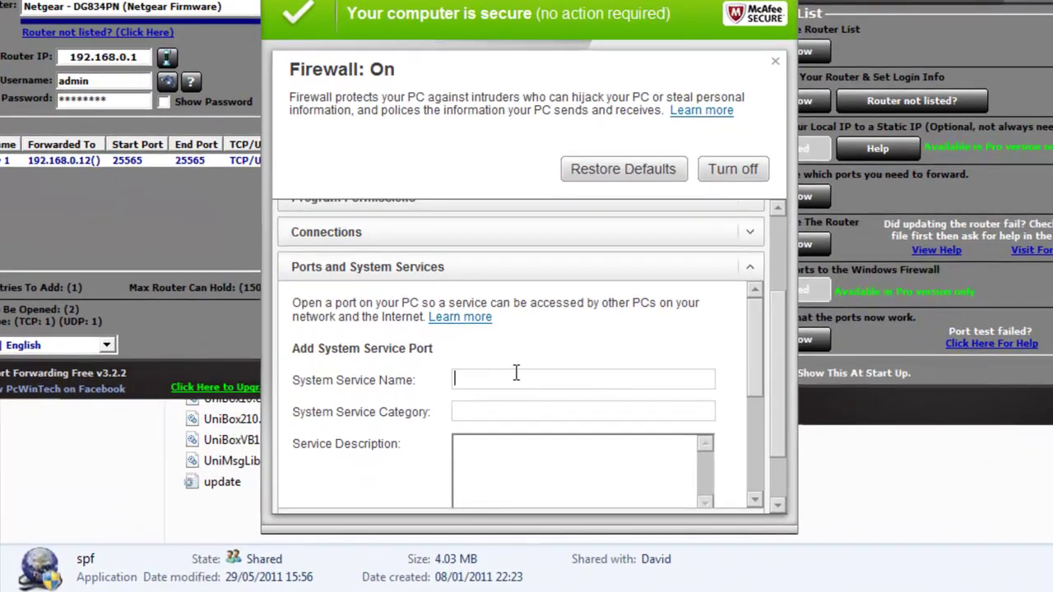
Examine the local TCP/IP and UDP port fields, the Open ports to choices and the forwarding option in the Add System Service Port form.
scroll(516, 374, "down", 5)
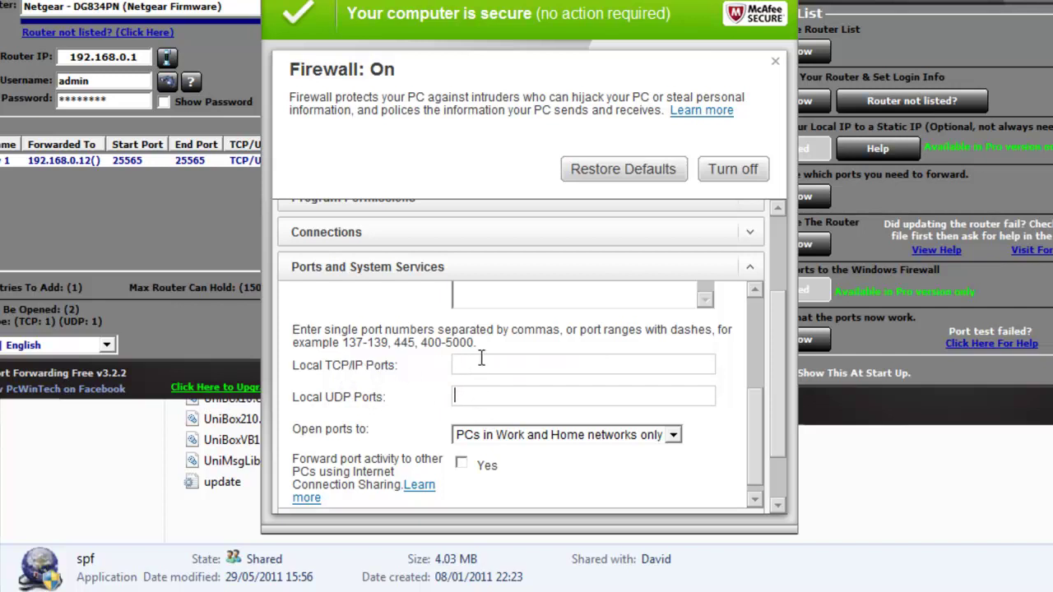
left_click(504, 431)
left_click(505, 432)
left_click(504, 432)
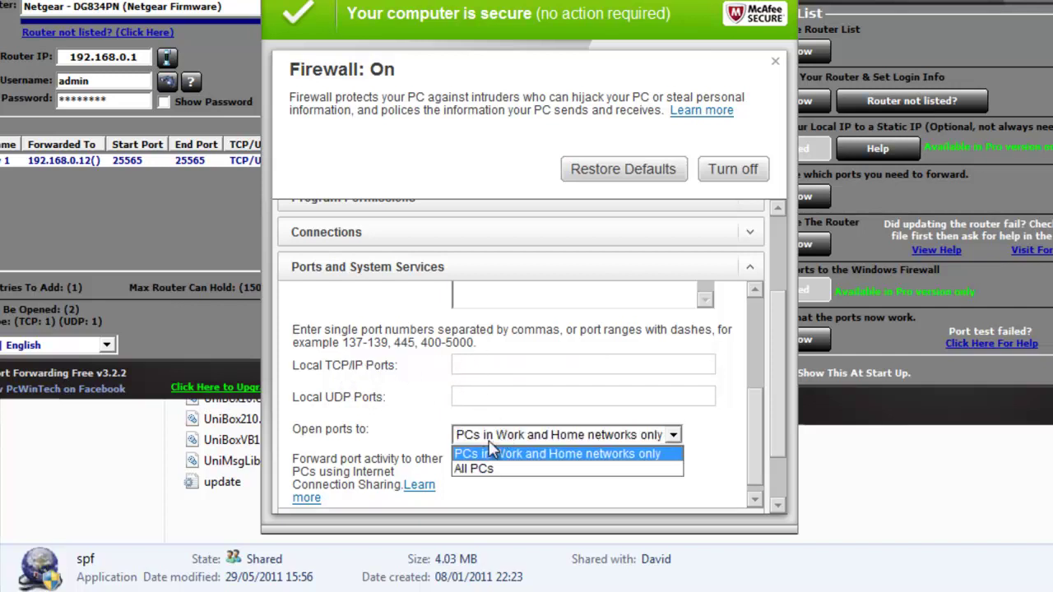
left_click(489, 454)
left_click(494, 439)
left_click(505, 436)
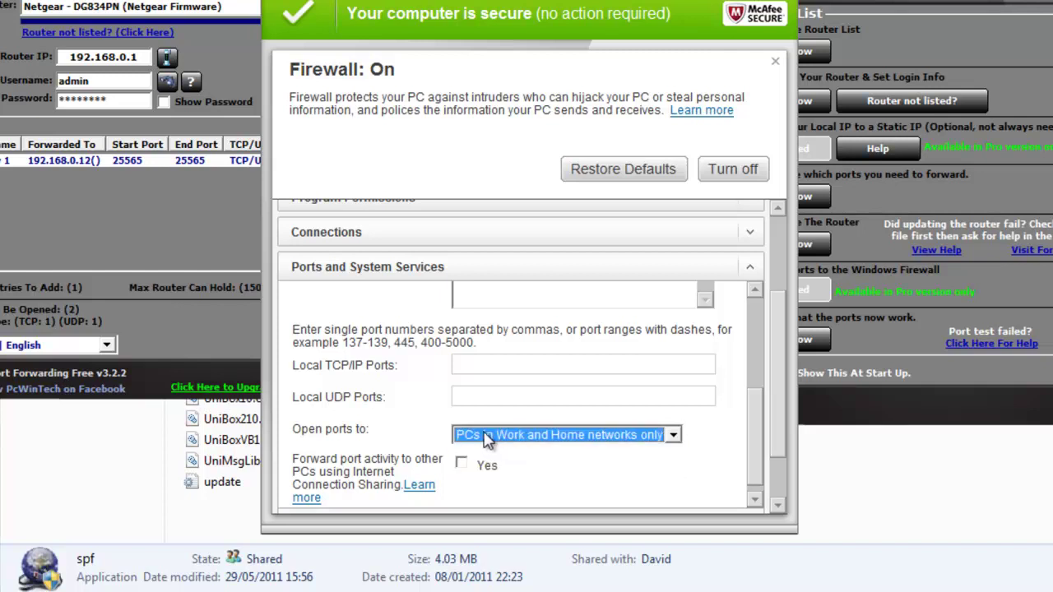
key("Down")
key("Up")
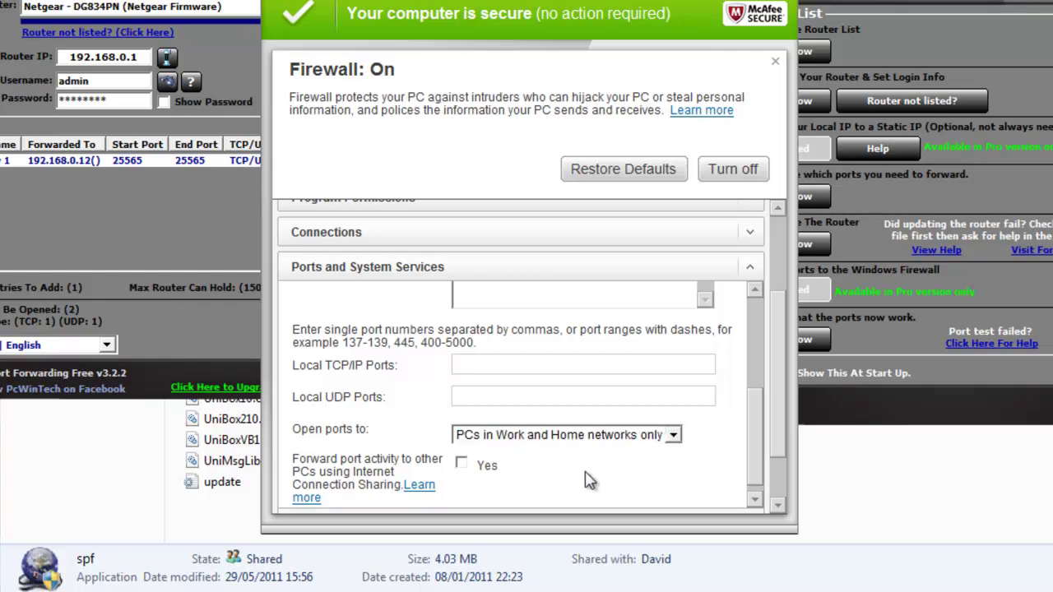
scroll(559, 482, "down", 2)
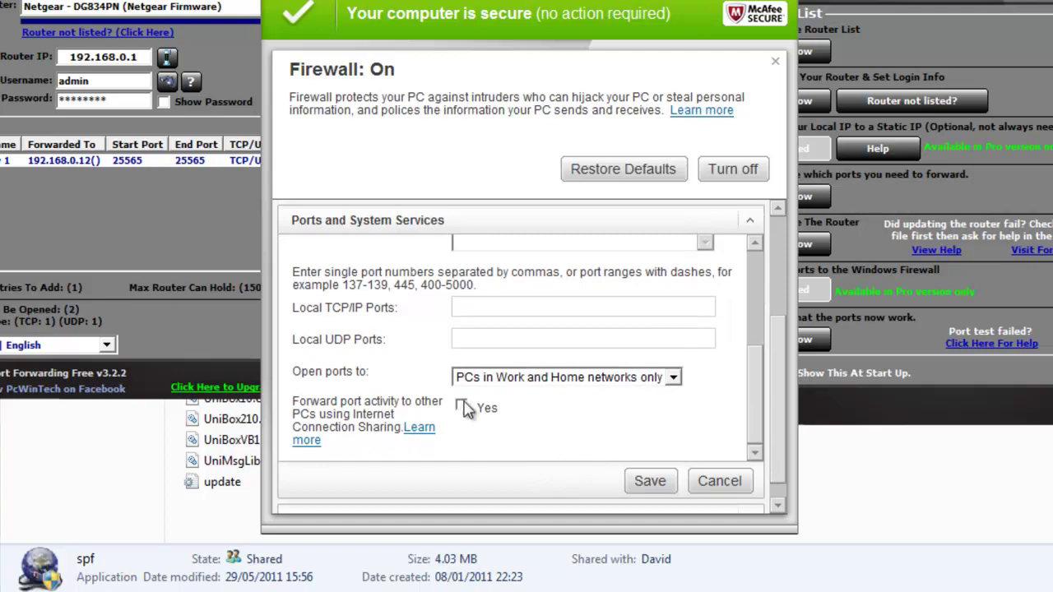
scroll(656, 435, "up", 1)
scroll(705, 293, "up", 6)
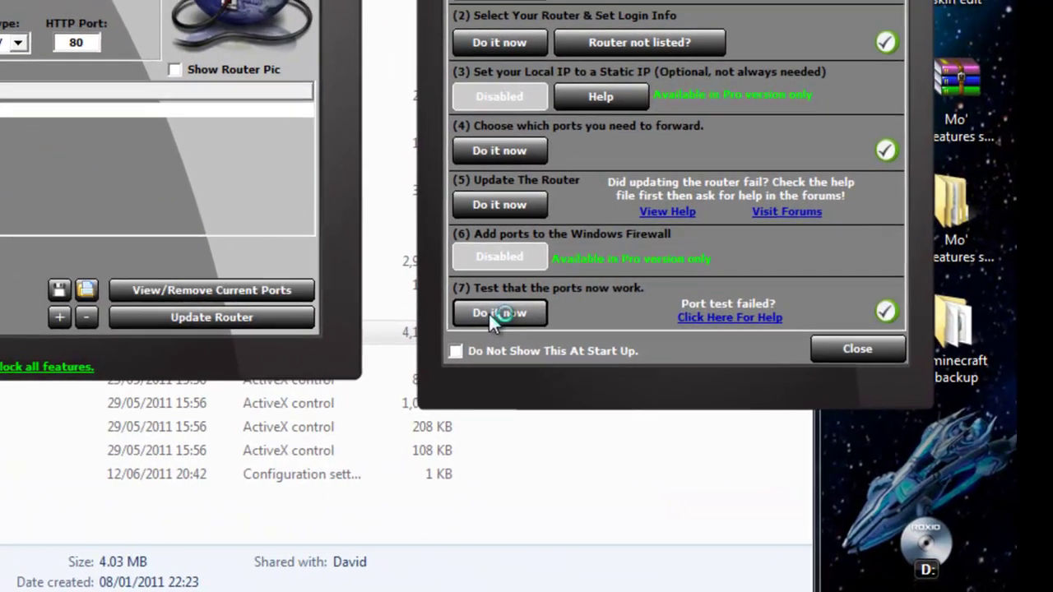
Test TCP port 25565 with Simple Port Forwarding's port tester, and close the program and its folder.
left_click(698, 368)
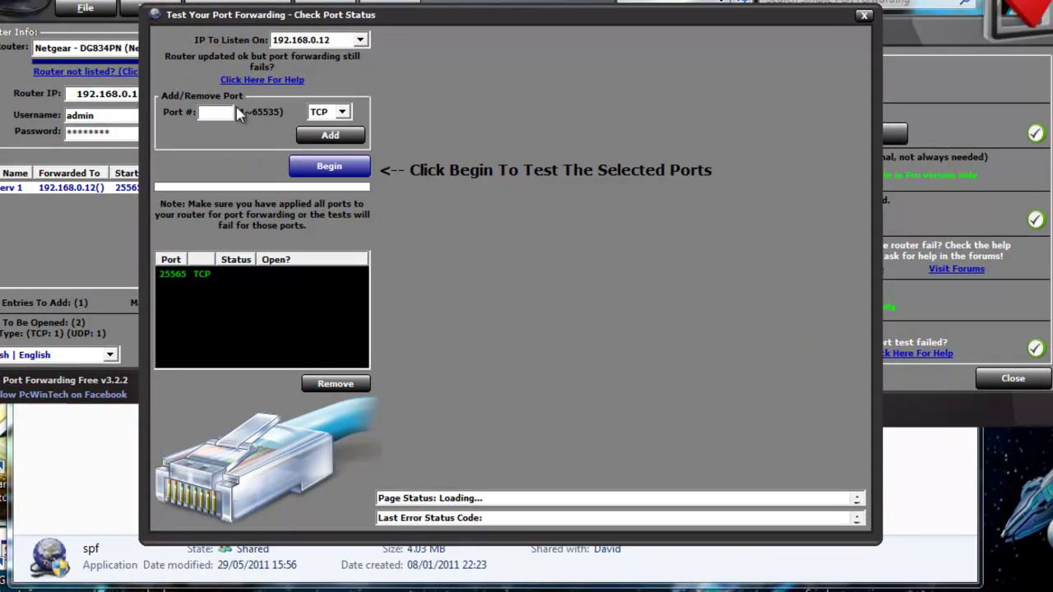
left_click(329, 166)
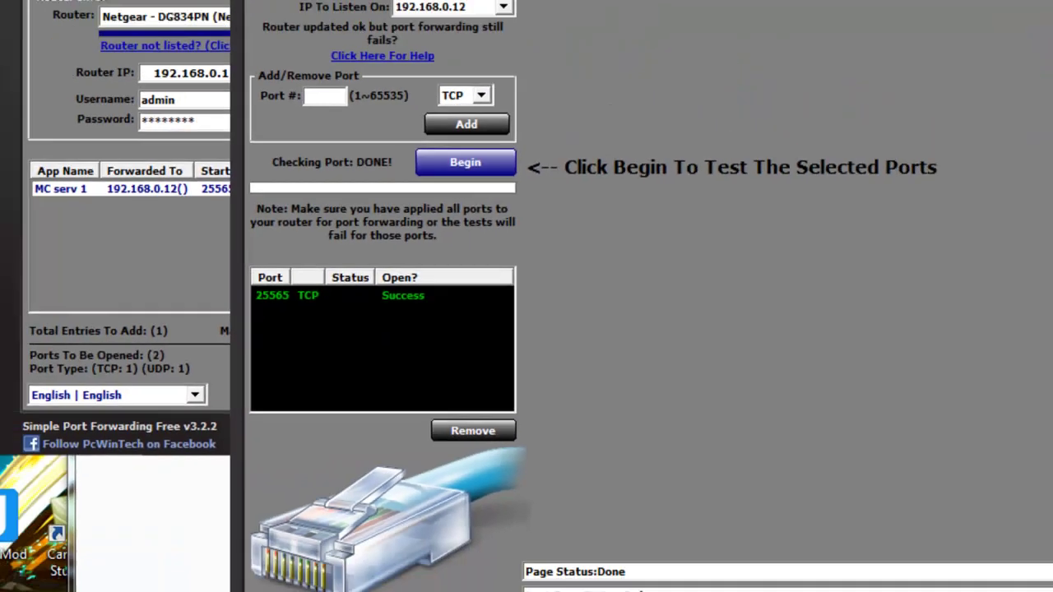
left_click(606, 132)
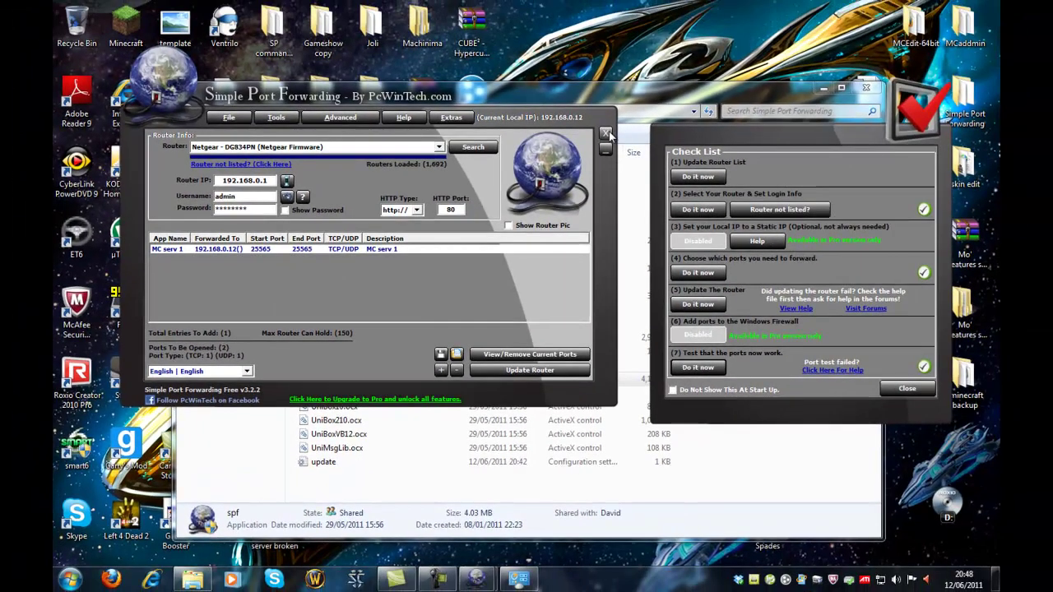
left_click(607, 133)
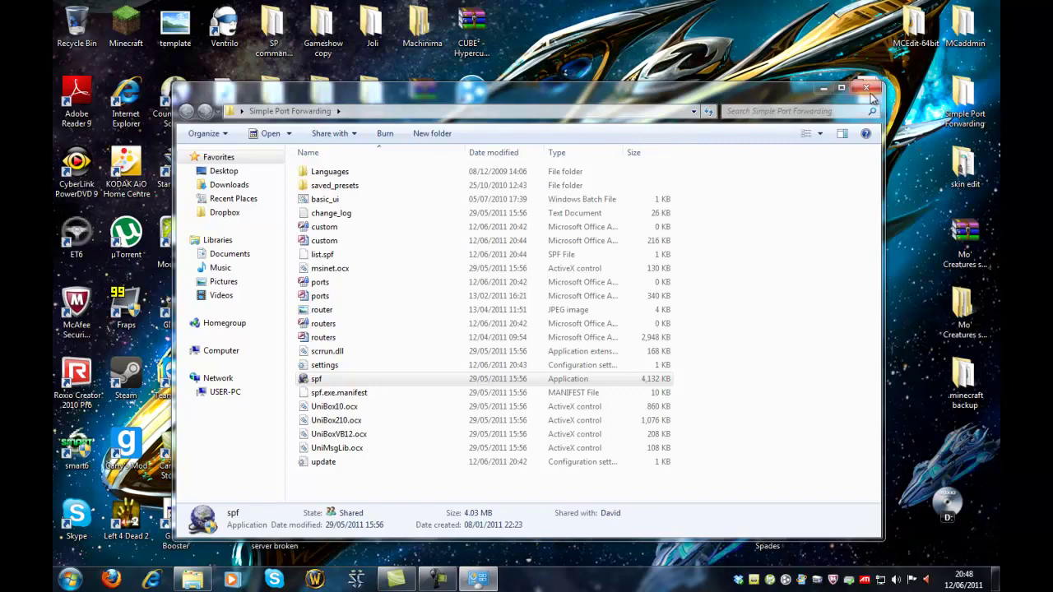
left_click(866, 88)
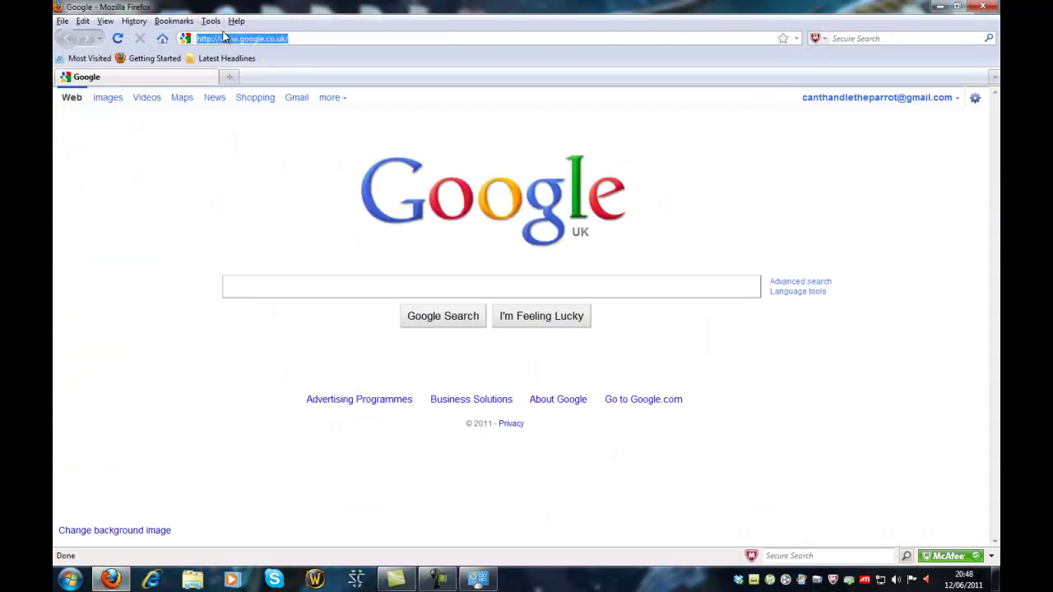
Go to minecraft.net/download.jsp in Firefox.
type("minecraft")
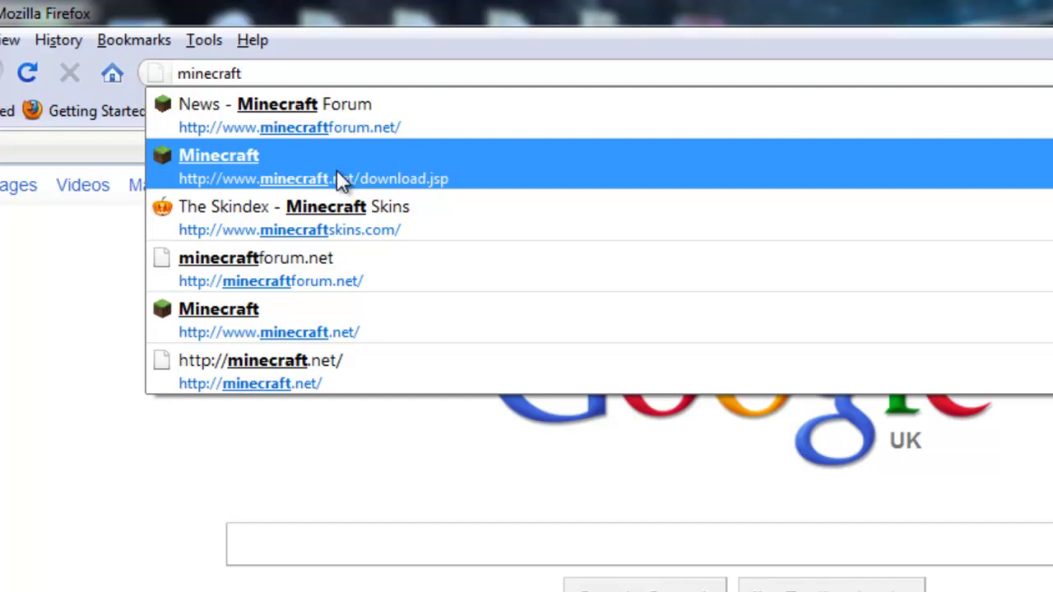
type(".")
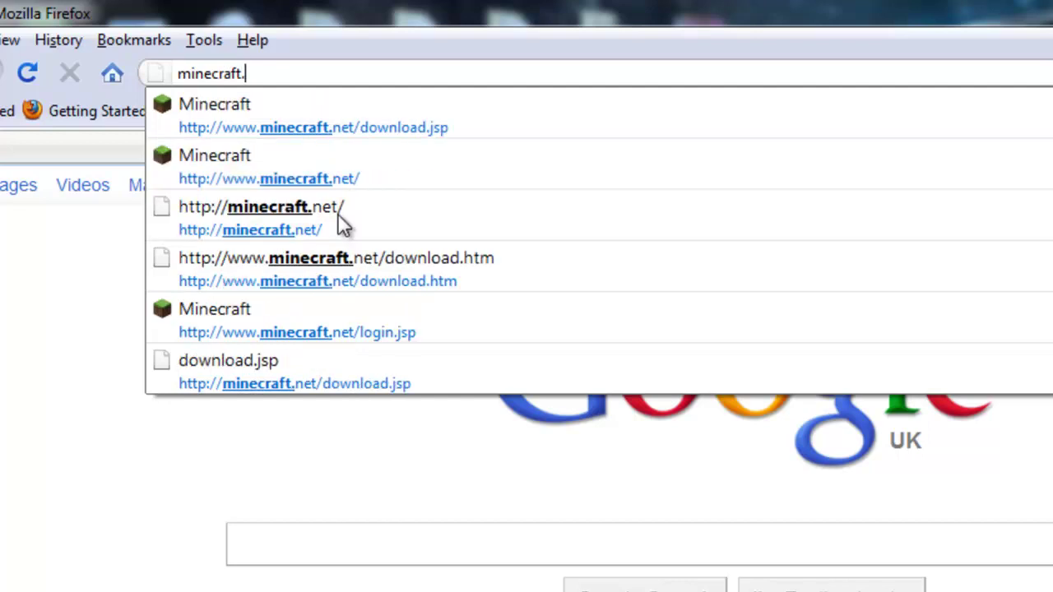
type("net/d")
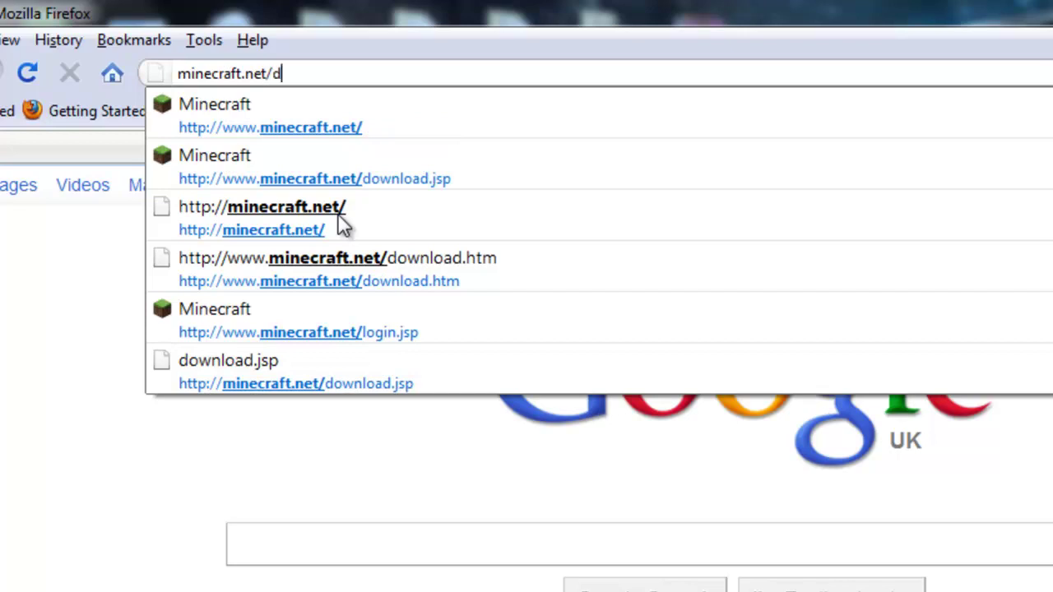
type("ownload.")
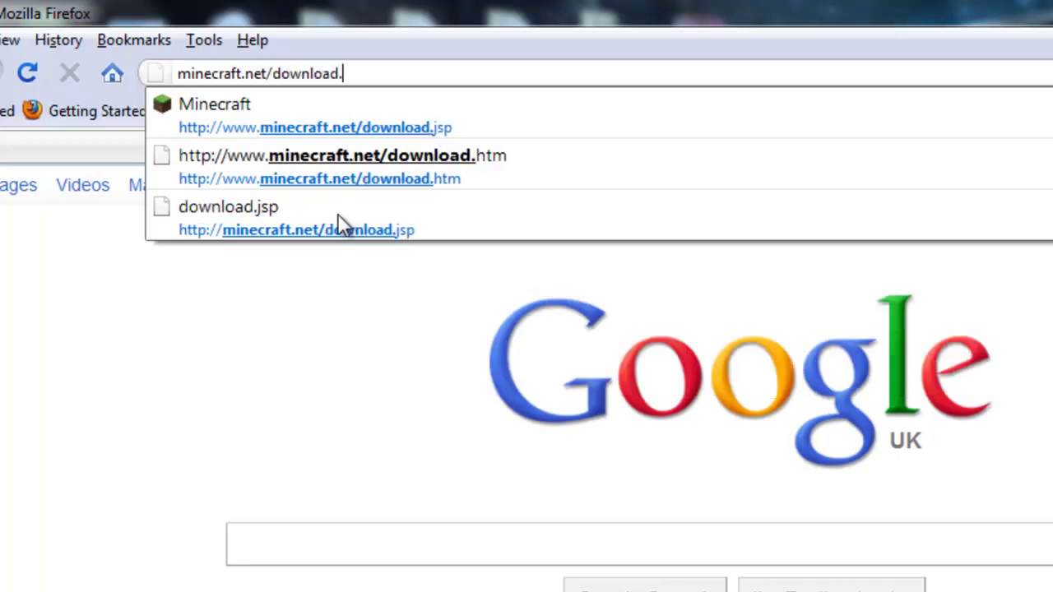
type("jsp")
key("Return")
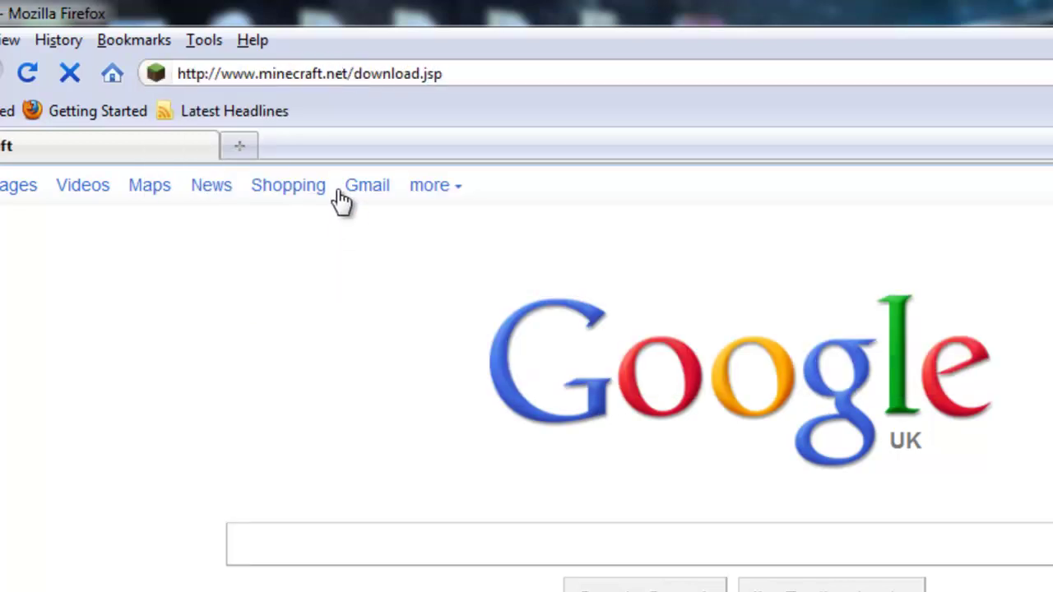
Find the Multiplayer beta server software section and download Minecraft_Server.exe, saving the file.
scroll(755, 443, "down", 8)
scroll(756, 443, "up", 3)
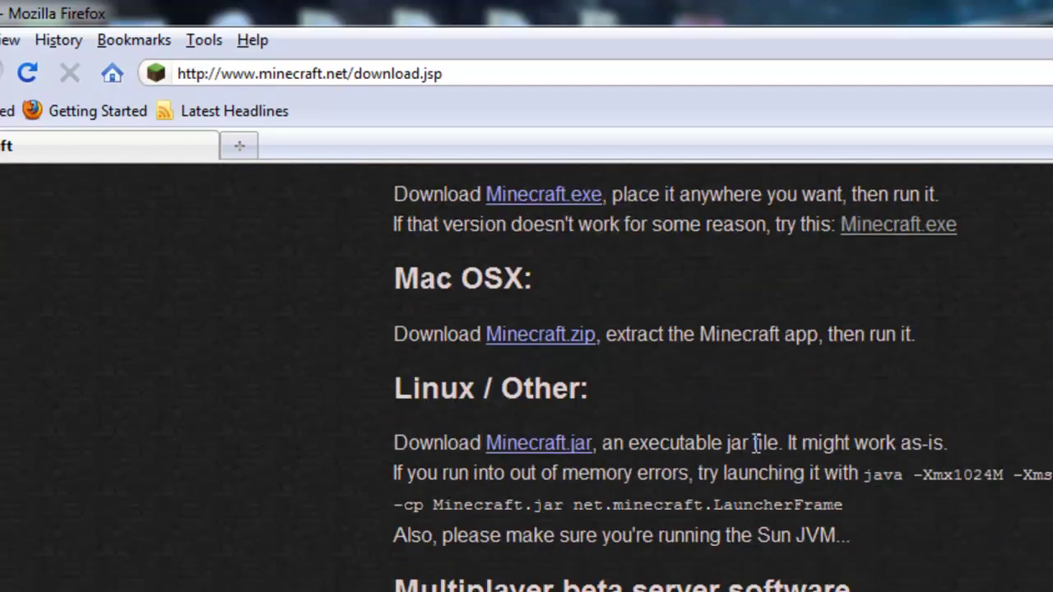
scroll(756, 443, "down", 5)
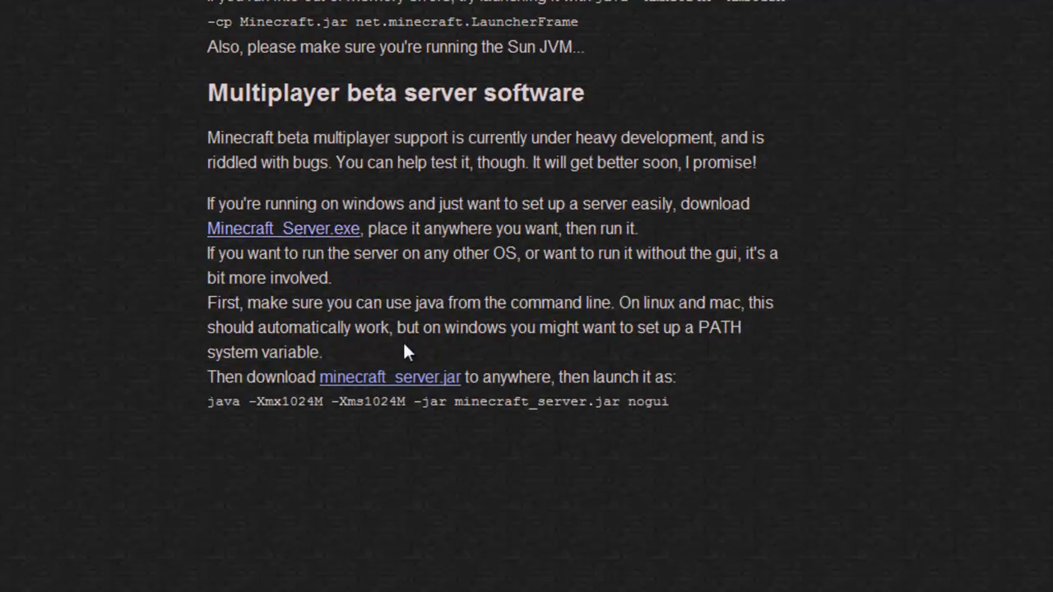
left_click_drag(363, 306, 811, 346)
left_click_drag(268, 303, 757, 383)
left_click(373, 285)
left_click(328, 233)
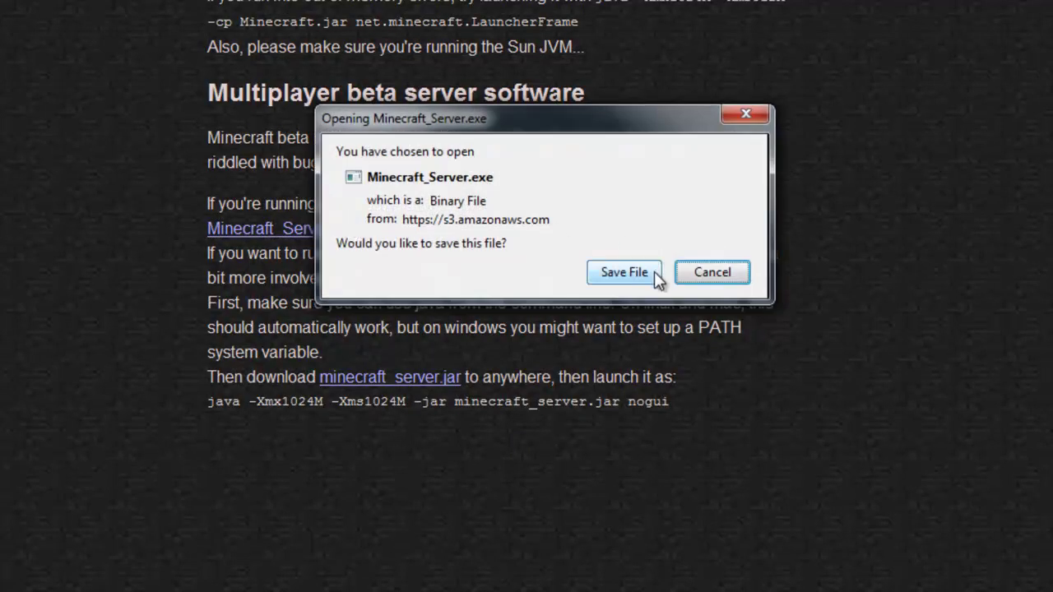
left_click(654, 272)
Move the Downloads window slightly higher over the download page.
right_click(663, 319)
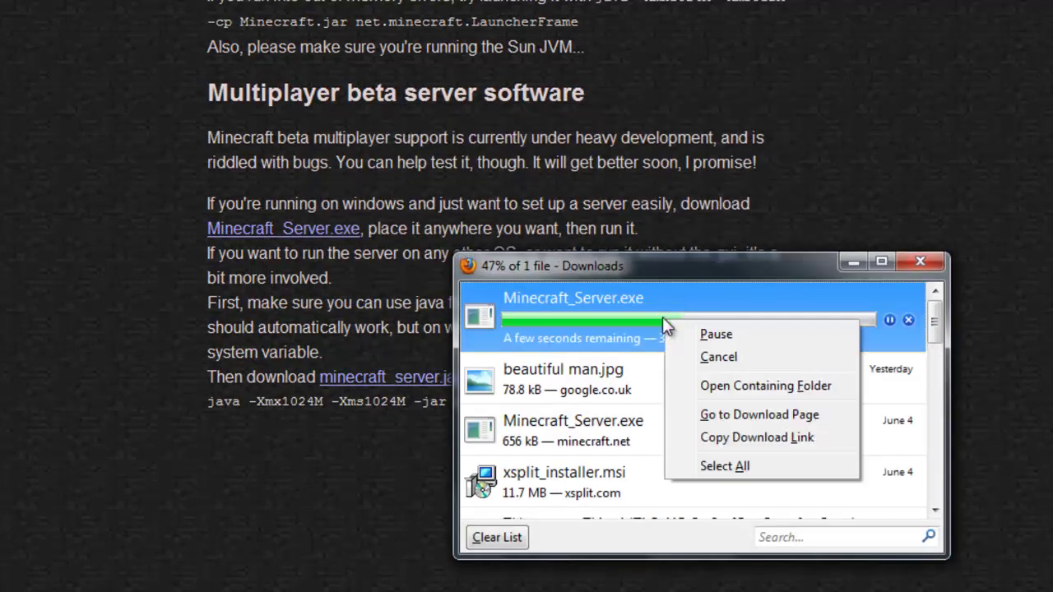
left_click(735, 260)
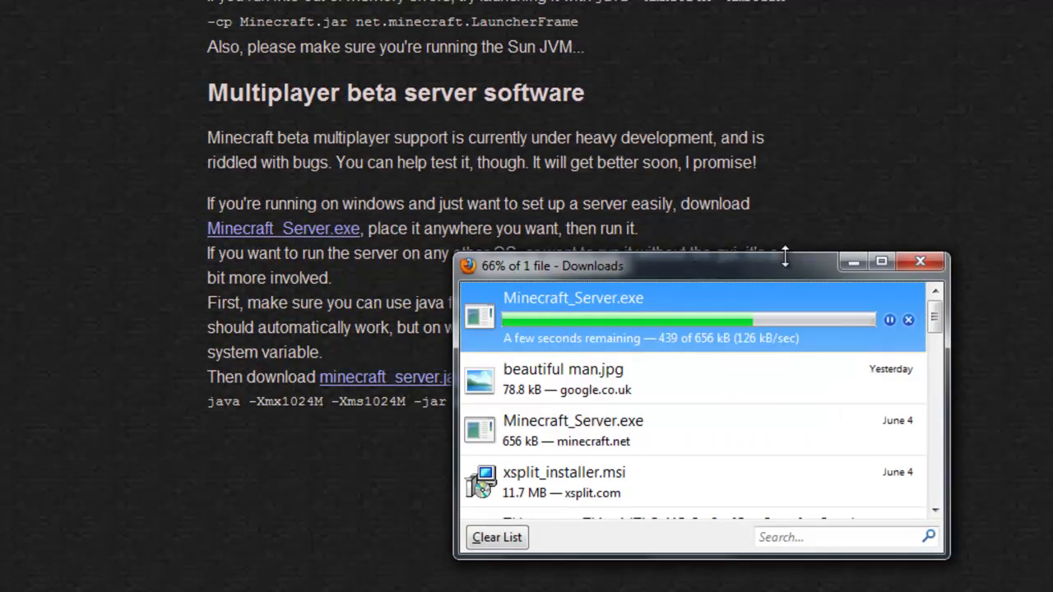
left_click_drag(736, 260, 752, 239)
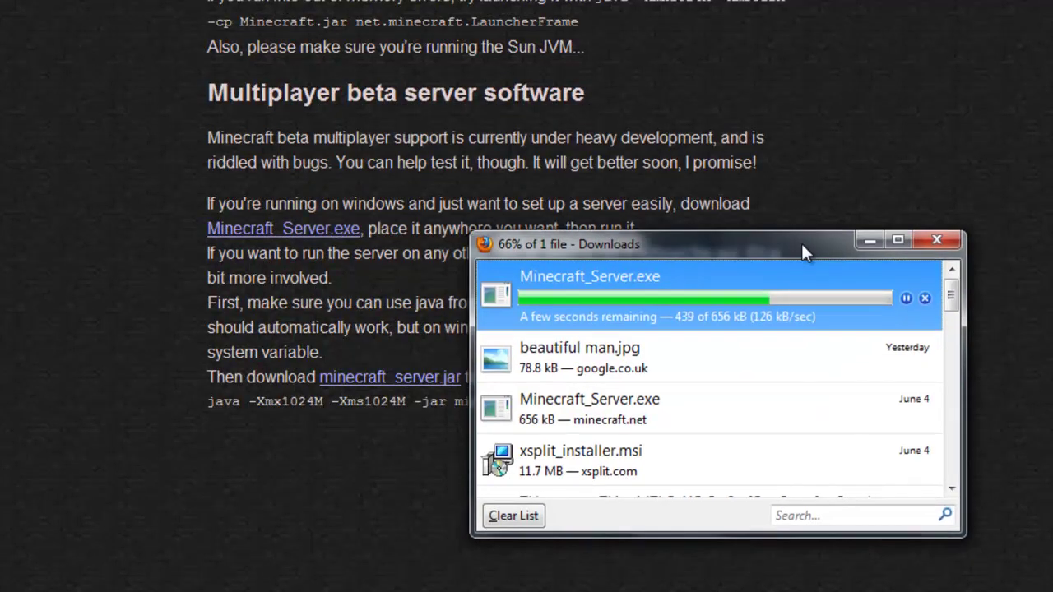
Open the folder containing the downloaded Minecraft_Server.exe and move the file to the Desktop.
right_click(713, 300)
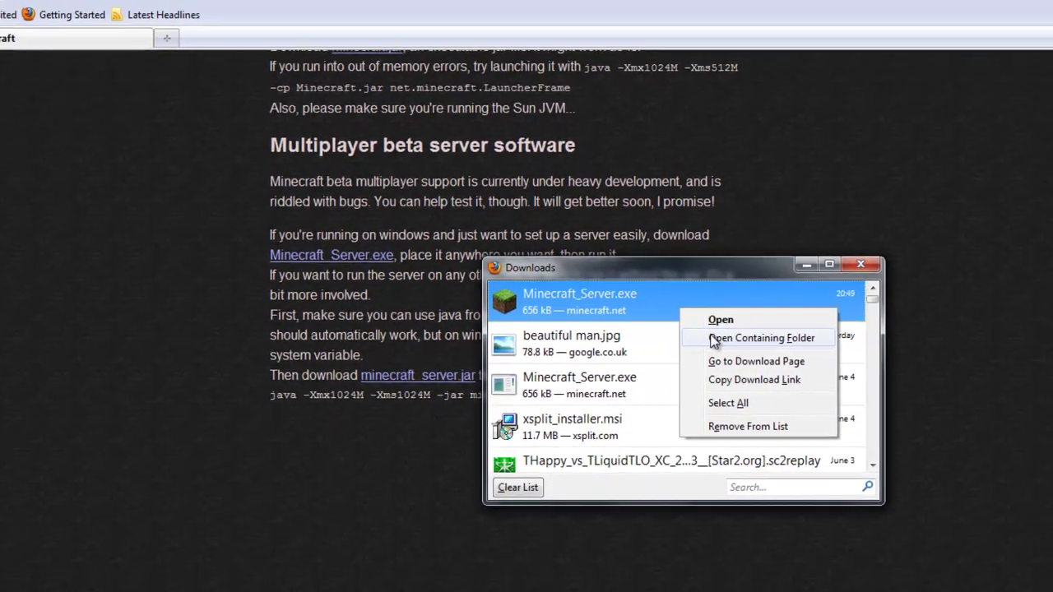
left_click(790, 331)
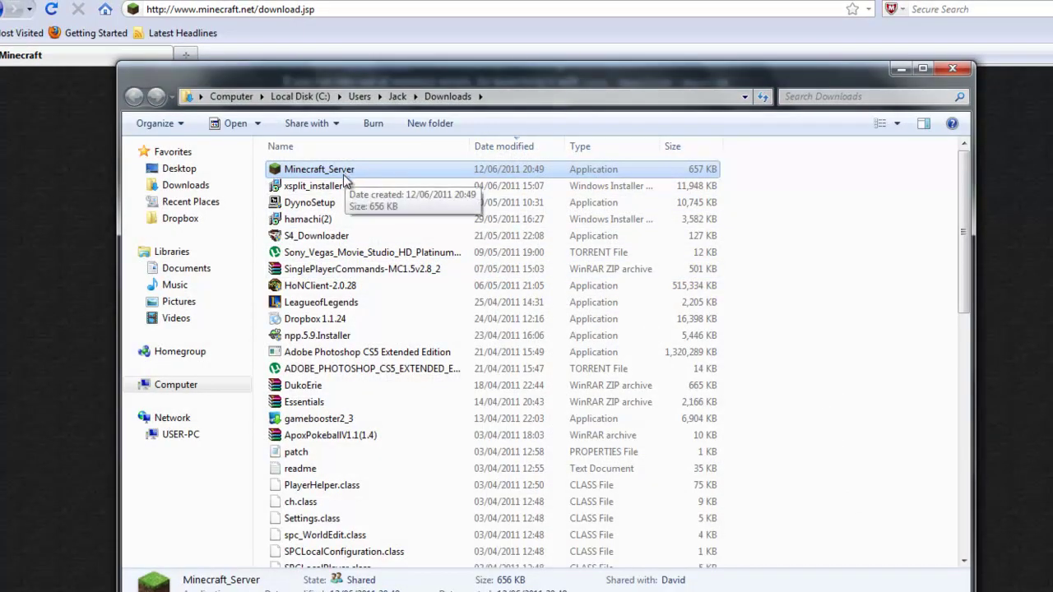
left_click_drag(343, 174, 179, 169)
Close the Downloads folder, the browser and its download list to get back to the desktop.
left_click(953, 69)
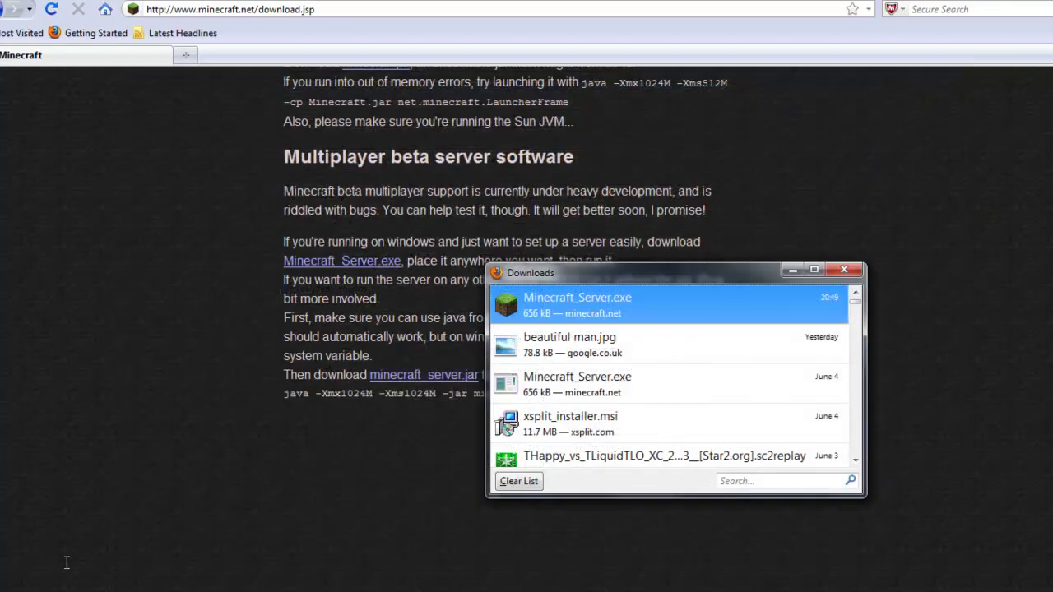
left_click(841, 271)
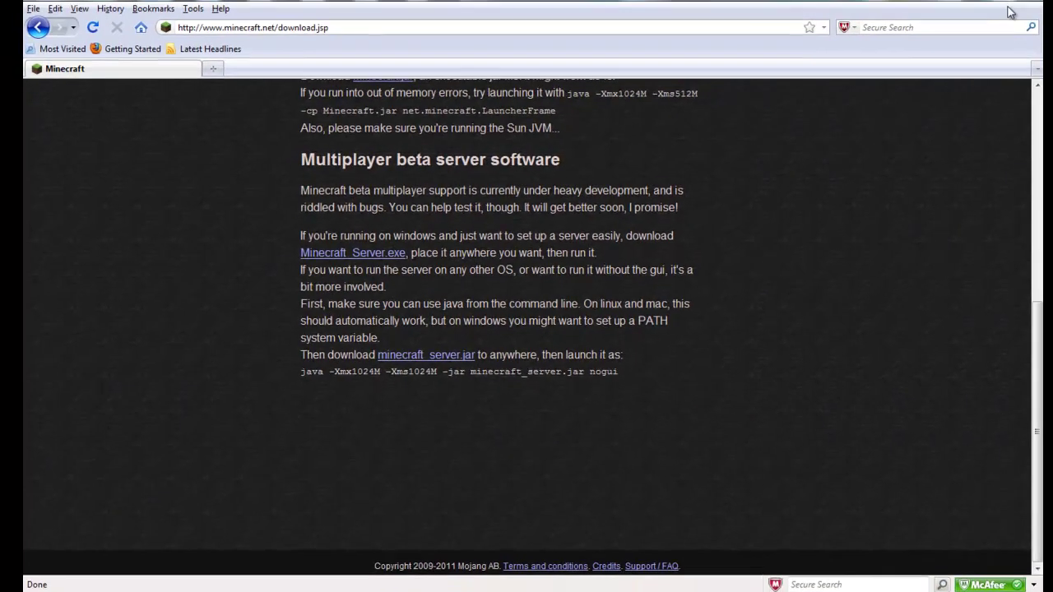
left_click(988, 7)
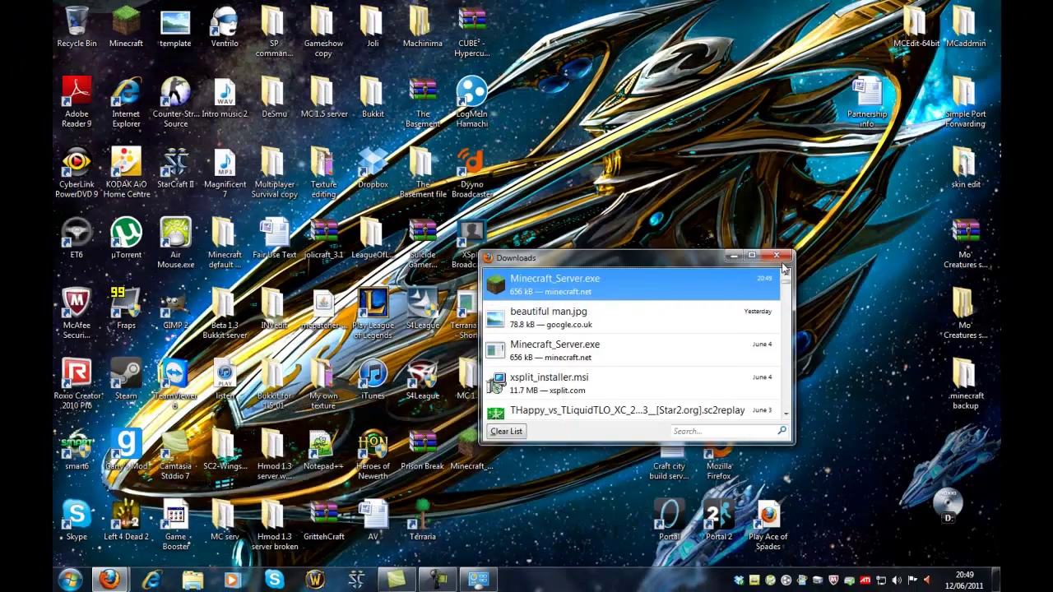
left_click(779, 258)
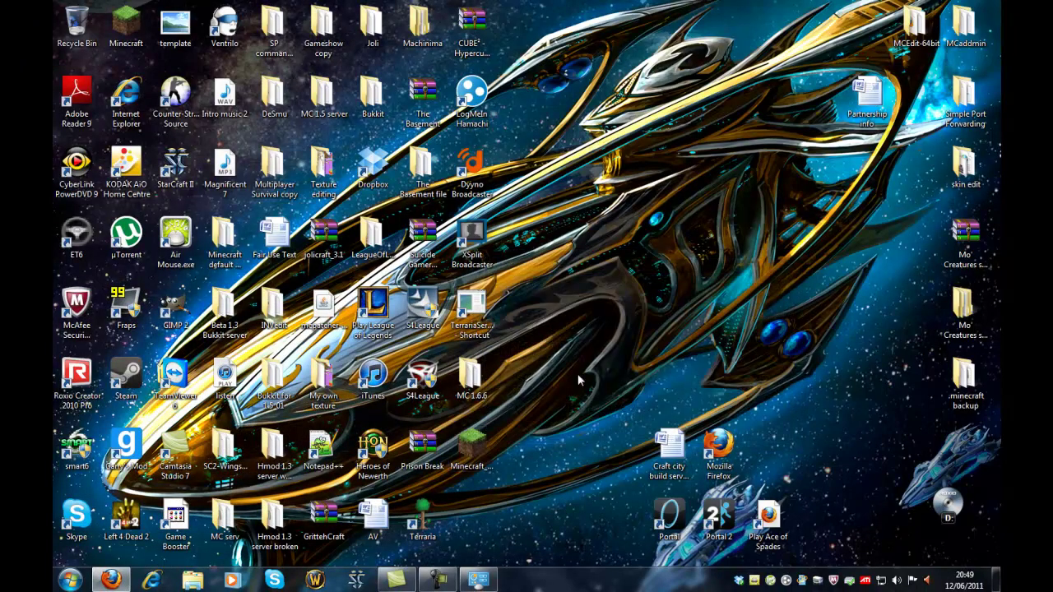
Create a new folder on the desktop and place it directly below the Minecraft_Server file.
right_click(579, 380)
left_click(566, 382)
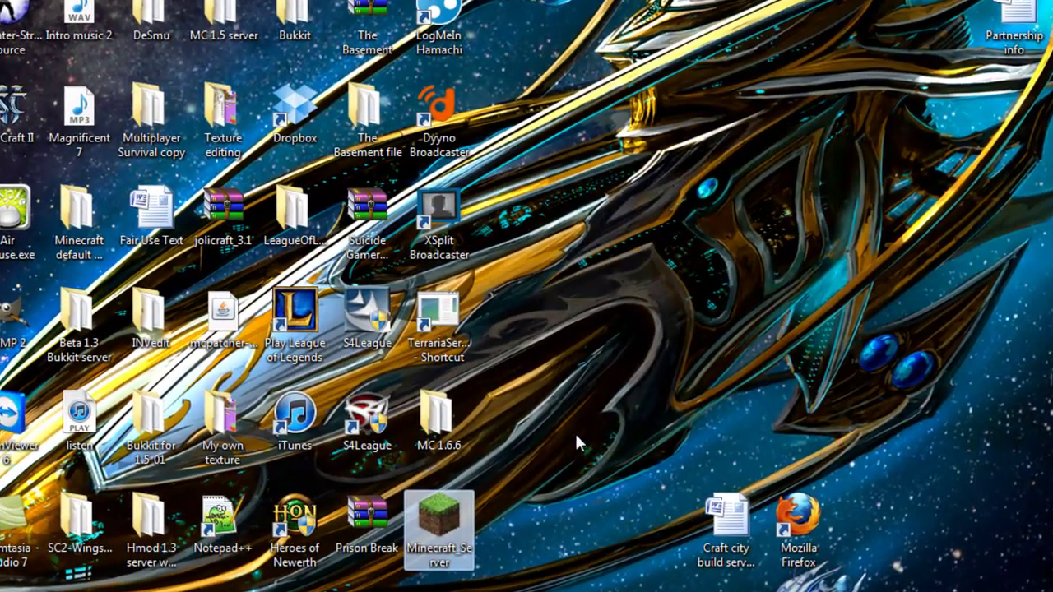
left_click(509, 413)
right_click(587, 357)
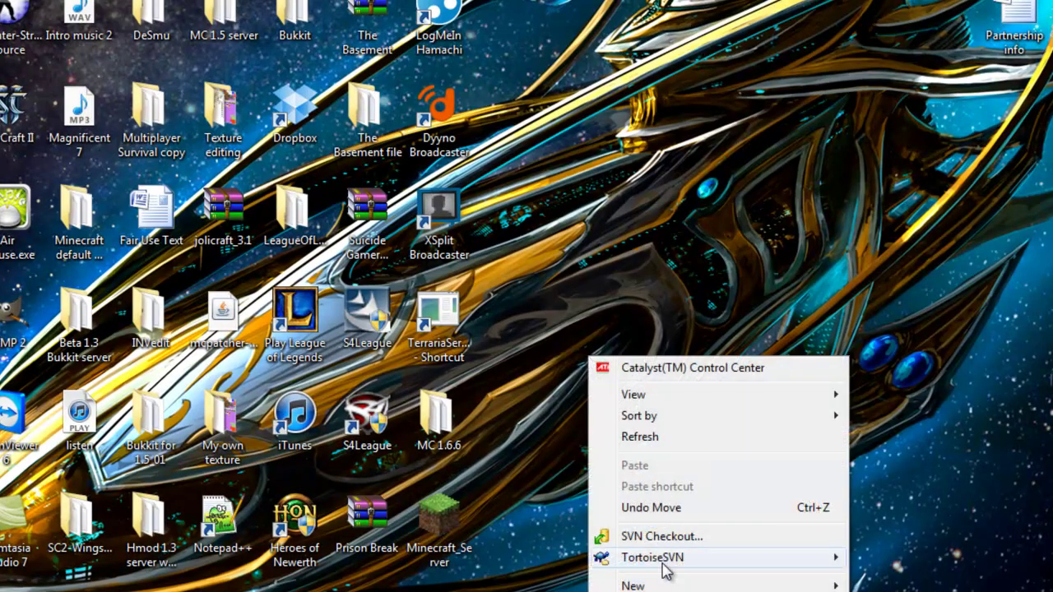
mouse_move(680, 588)
left_click(895, 306)
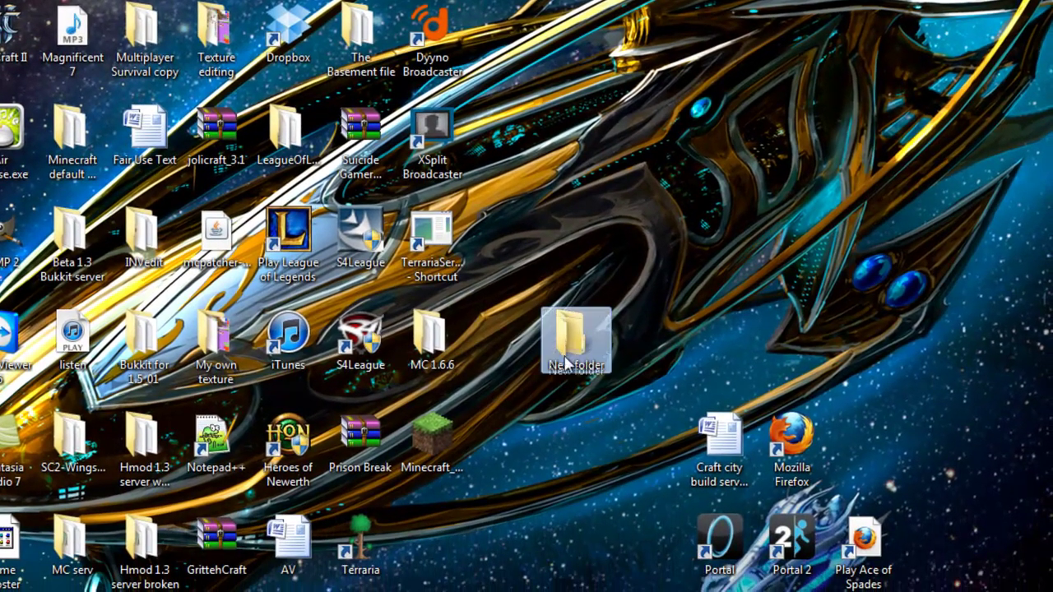
left_click_drag(570, 362, 444, 581)
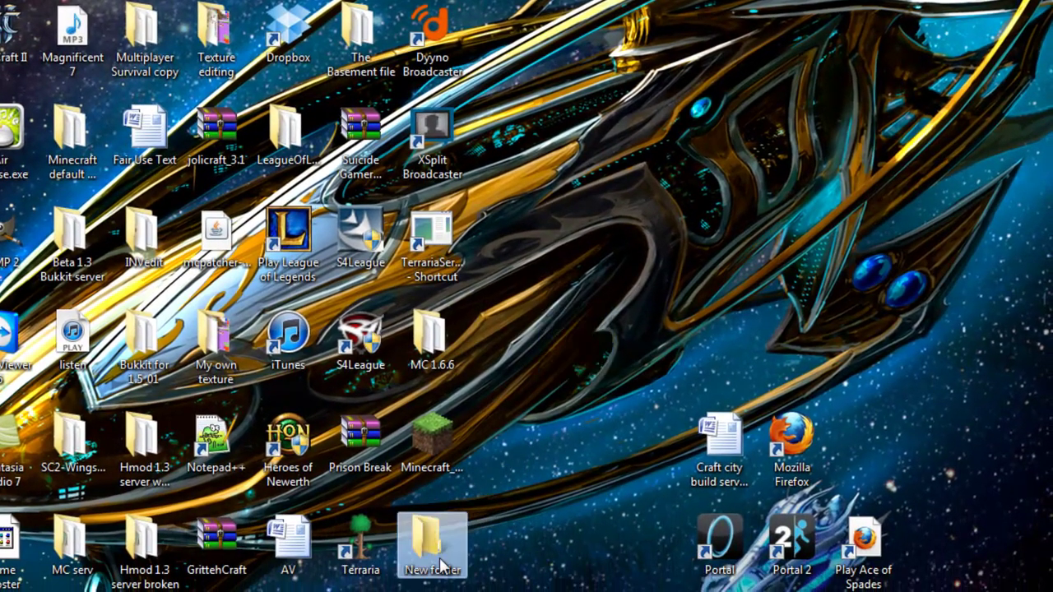
Rename the new desktop folder as MC serv 1.6.6.
left_click(442, 575)
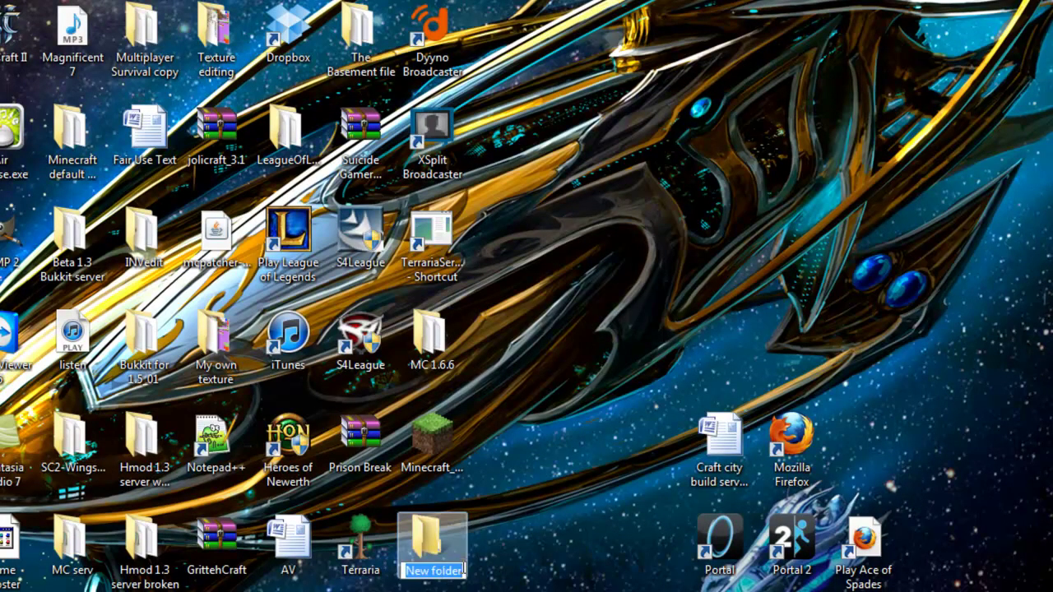
type("MC serv")
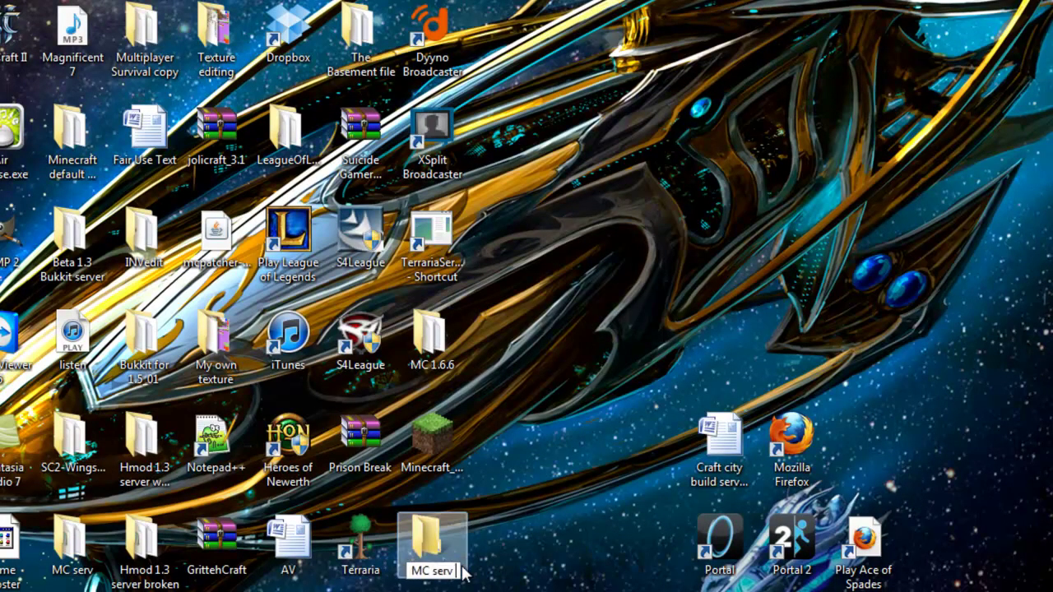
type(" 1.6.6")
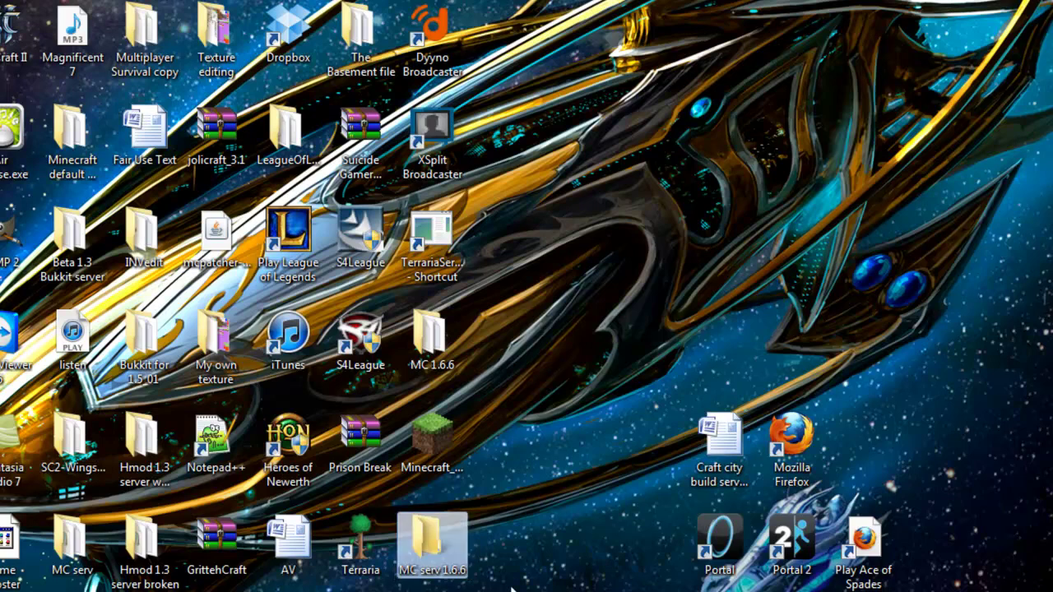
Move Minecraft_Server into the MC serv 1.6.6 folder, shift the folder up one place on the desktop, and open it.
left_click(442, 441)
mouse_move(443, 441)
left_mouse_down()
mouse_move(432, 539)
mouse_move(449, 500)
mouse_move(443, 441)
left_mouse_up()
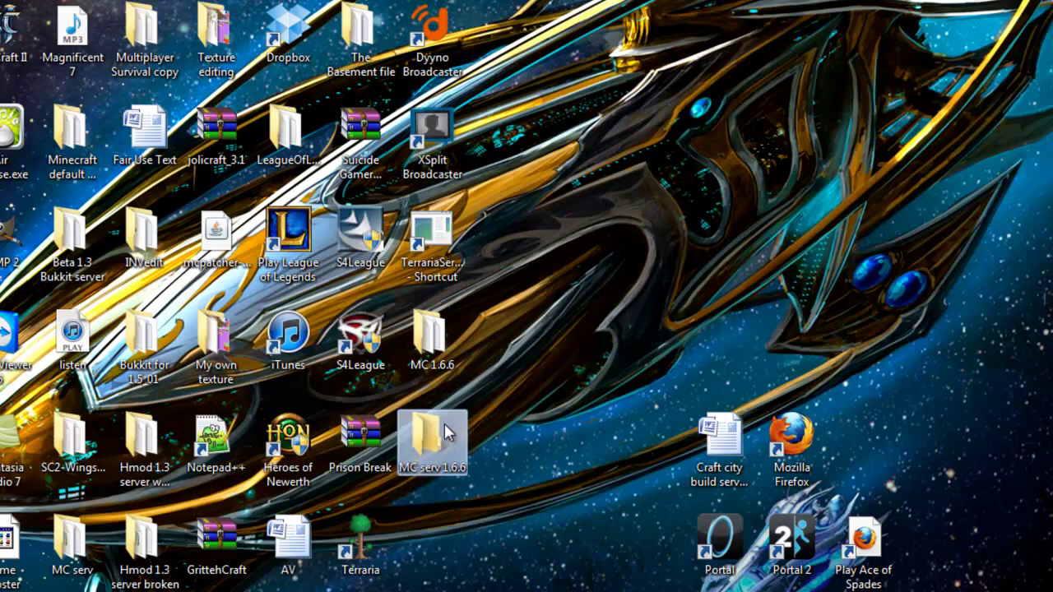
double_click(443, 441)
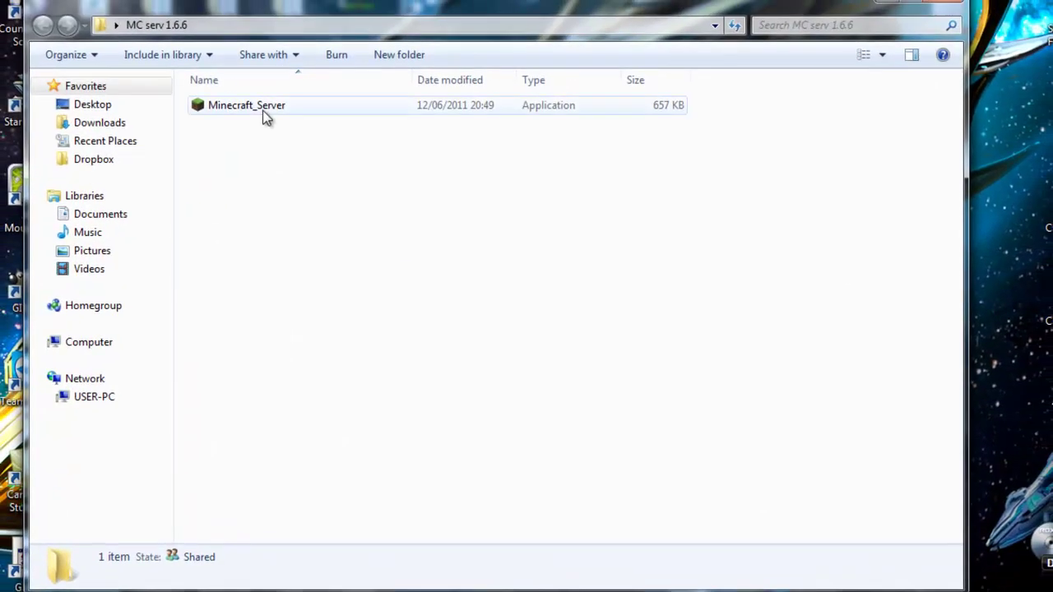
Run Minecraft_Server with its always-ask security option turned off, and move the server window aside to reveal the folder's files.
double_click(262, 110)
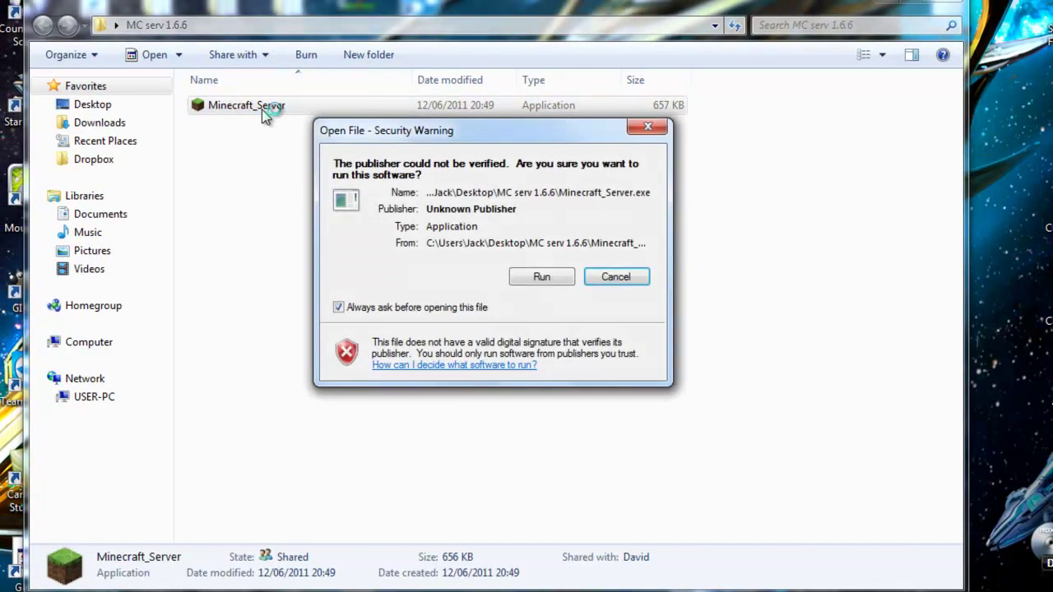
left_click(362, 309)
left_click(539, 279)
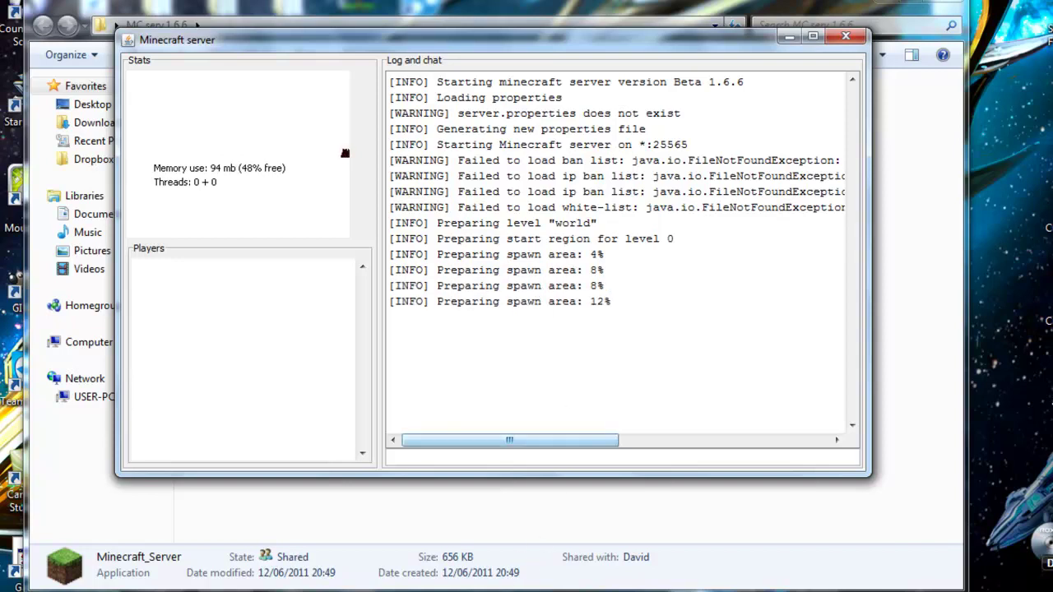
left_click(447, 66)
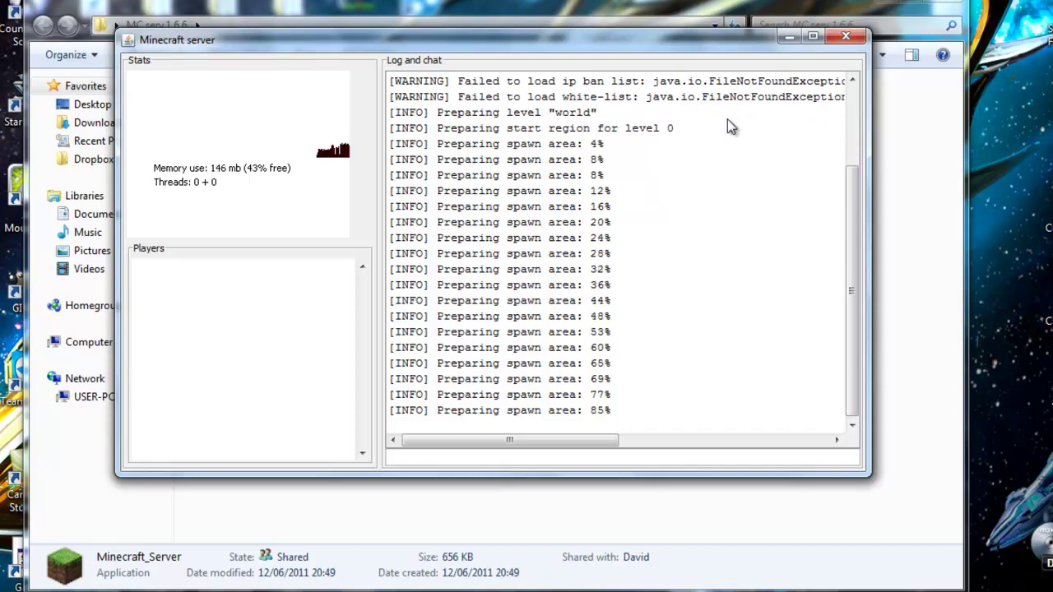
left_click_drag(660, 39, 879, 30)
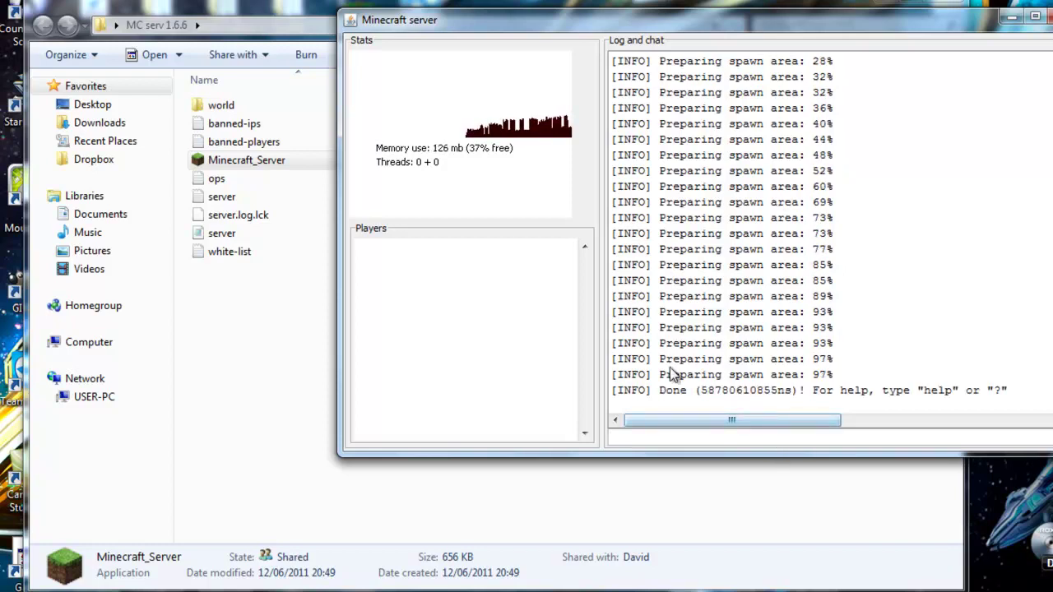
Shut down the Minecraft server with the stop command.
left_click(668, 436)
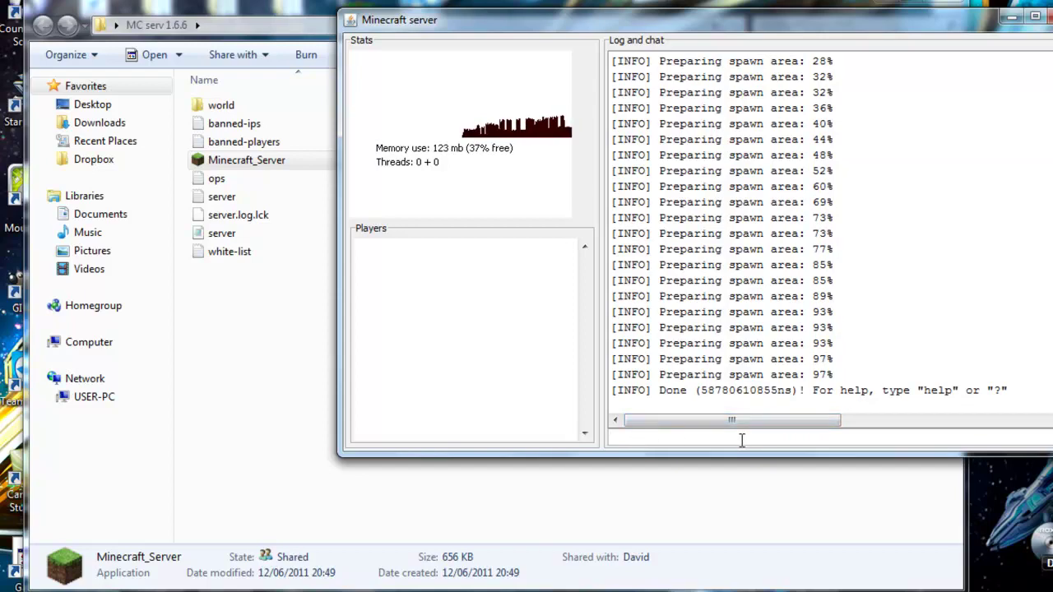
type("stop")
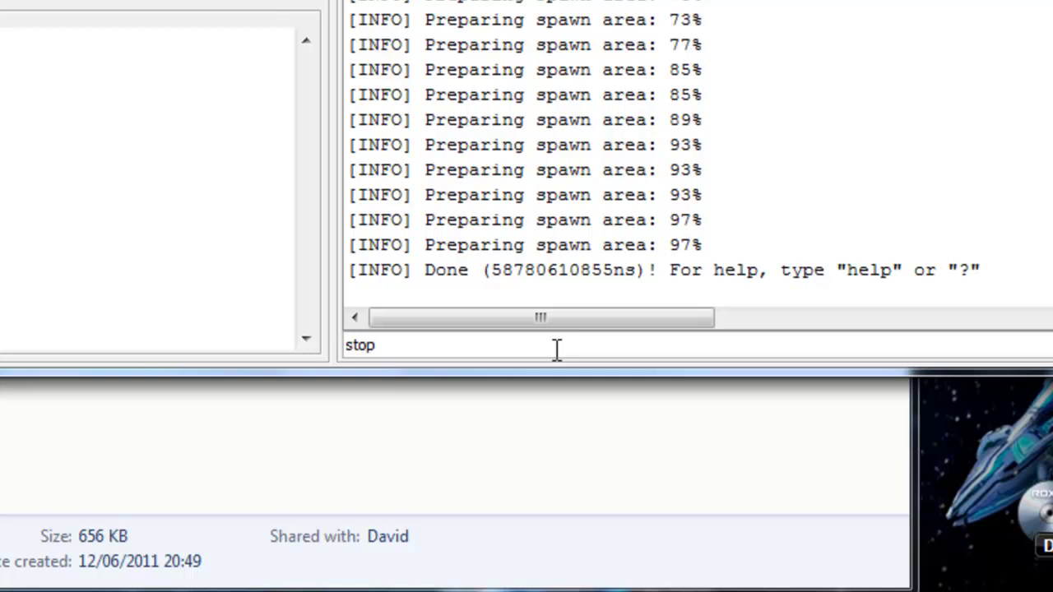
key("Return")
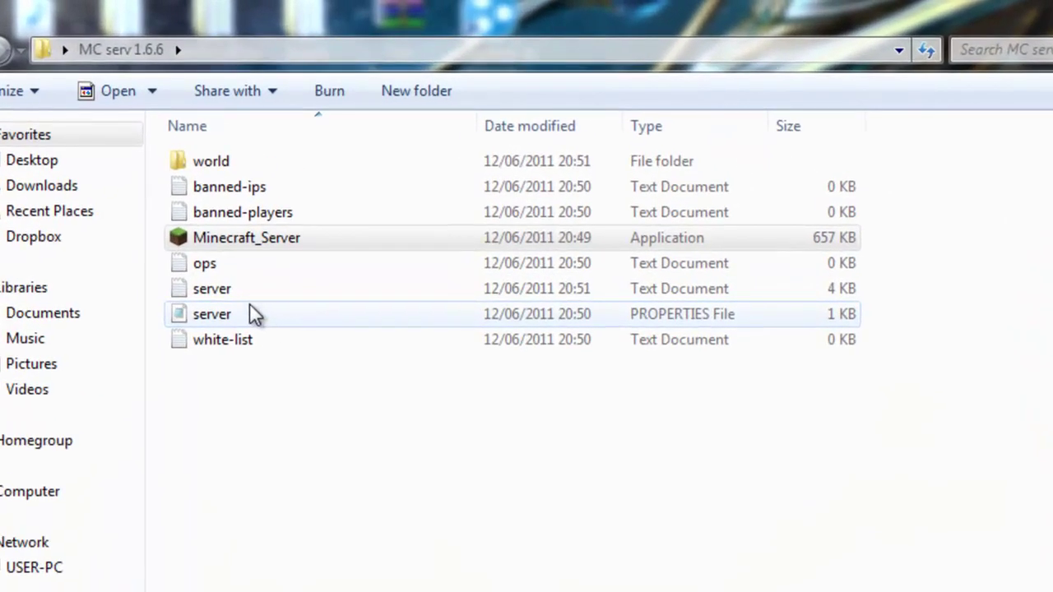
Open the server PROPERTIES file from the MC serv 1.6.6 folder in Notepad.
left_click(348, 313)
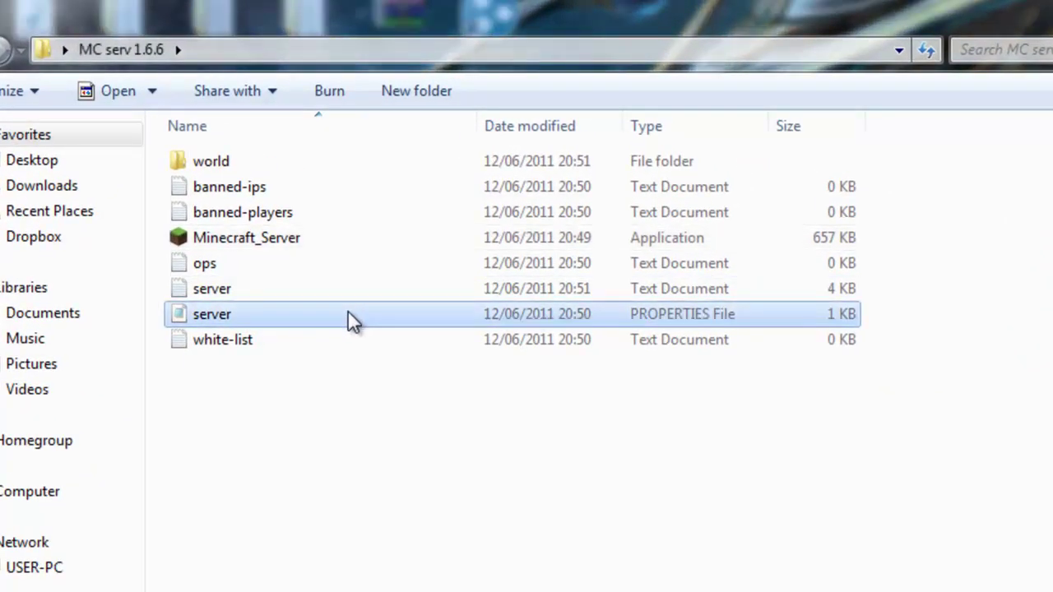
left_click(647, 296)
left_click(672, 313)
right_click(271, 321)
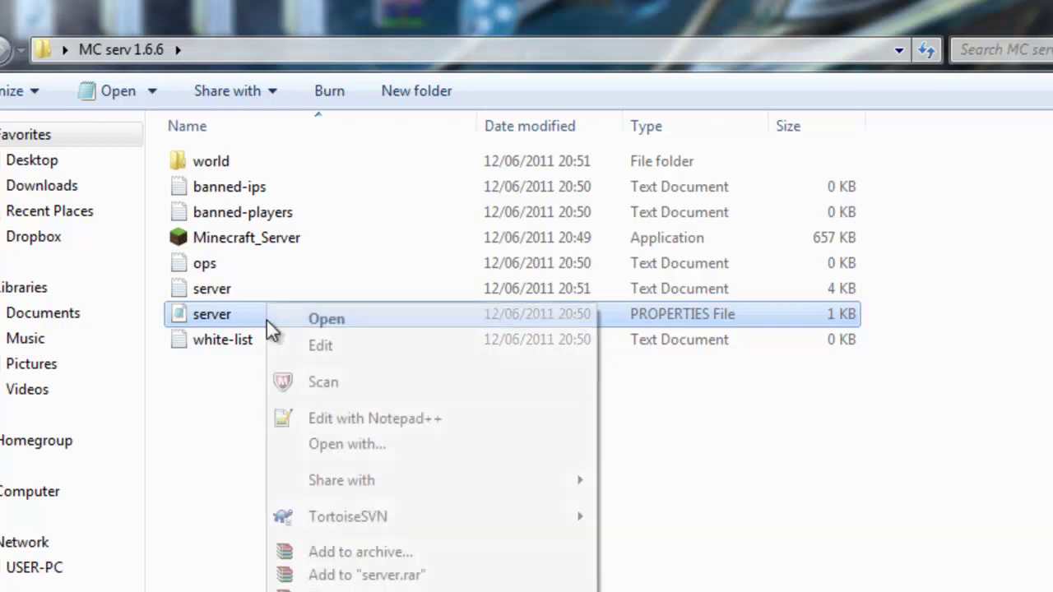
left_click(381, 452)
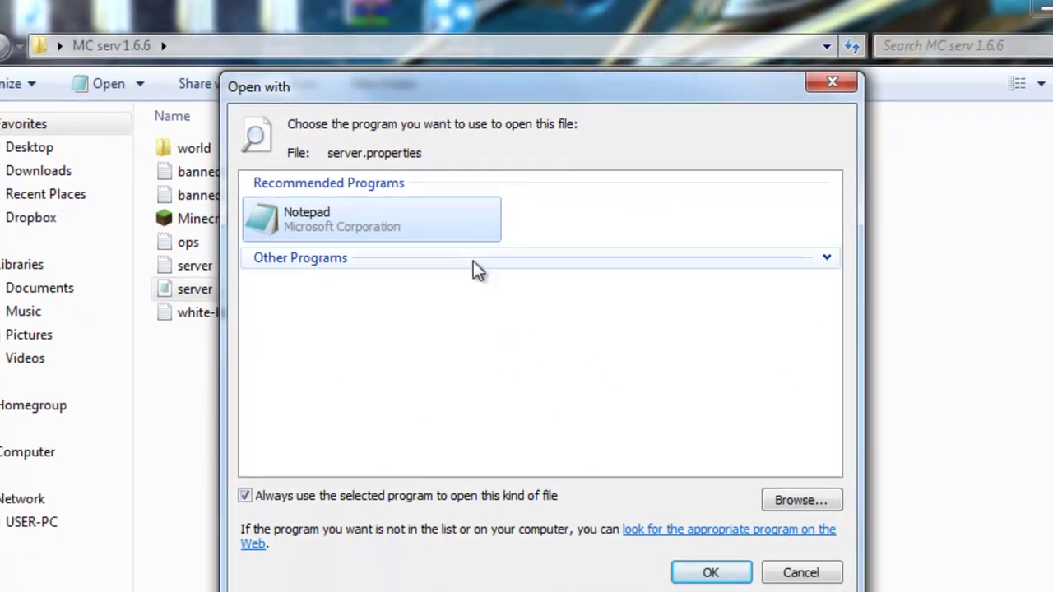
left_click(807, 561)
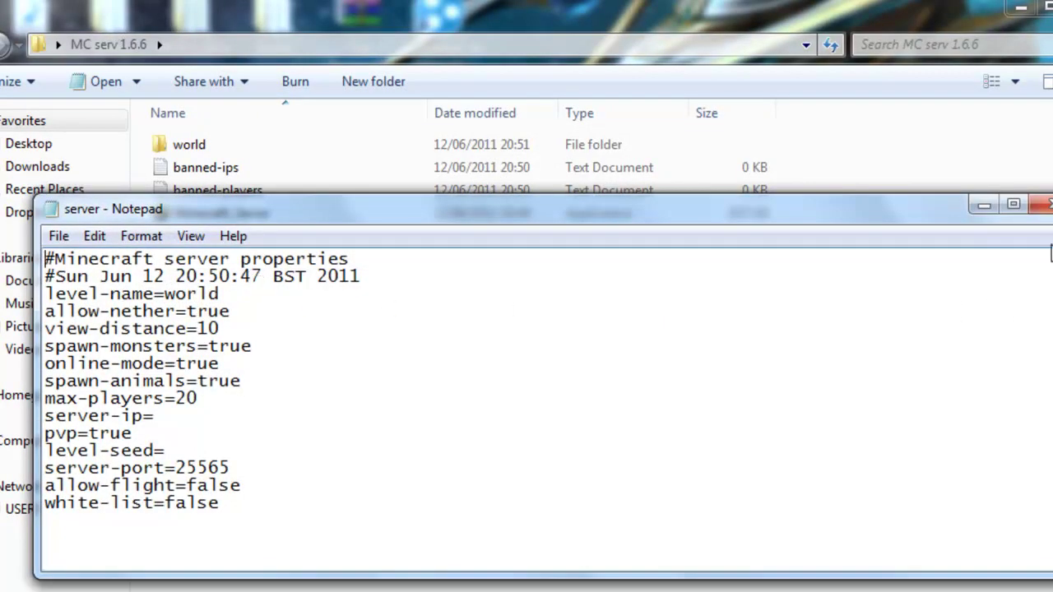
Keep Notepad's font at Lucida Console, Regular, size 12, and make the window narrower.
left_click(143, 237)
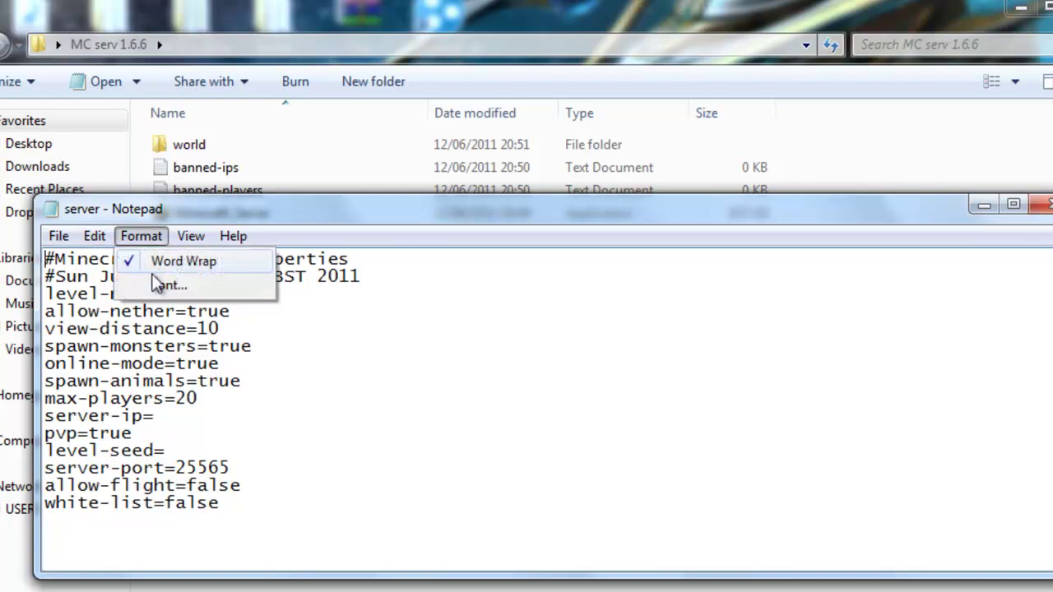
left_click(164, 285)
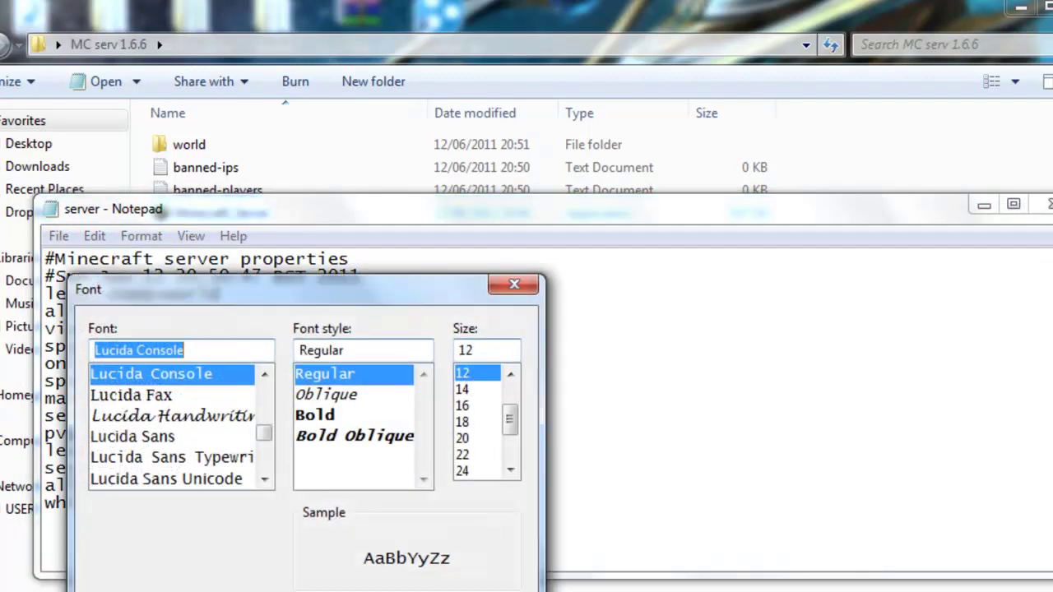
key("Return")
left_click_drag(1052, 395, 764, 395)
left_click(300, 375)
left_click(238, 312)
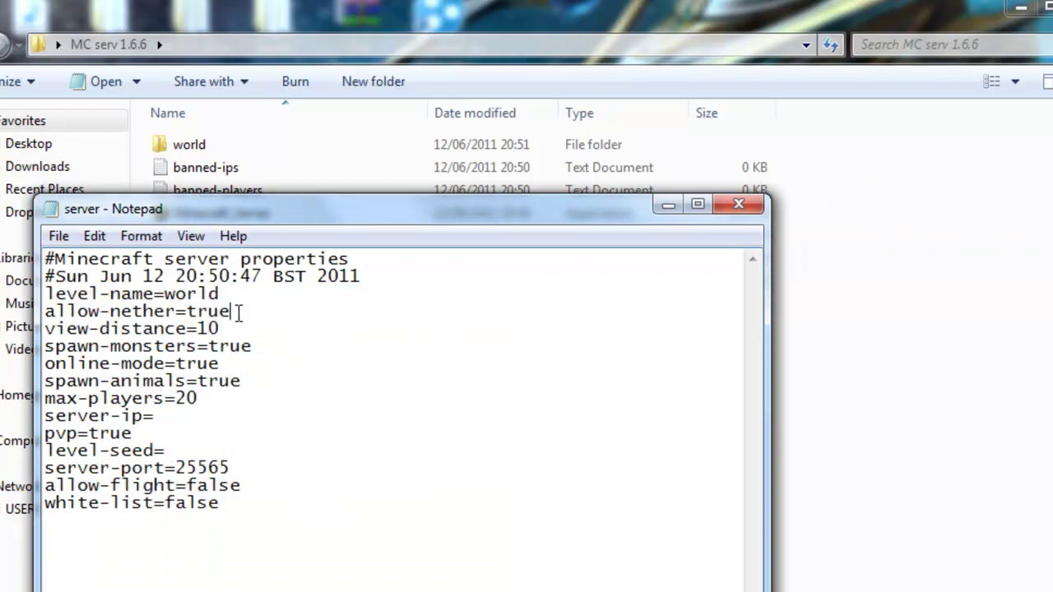
Highlight the level-name value in the server properties to examine it.
left_click(242, 295)
left_click_drag(249, 294, 178, 294)
left_click(296, 294)
left_click_drag(296, 294, 165, 294)
left_click(219, 294)
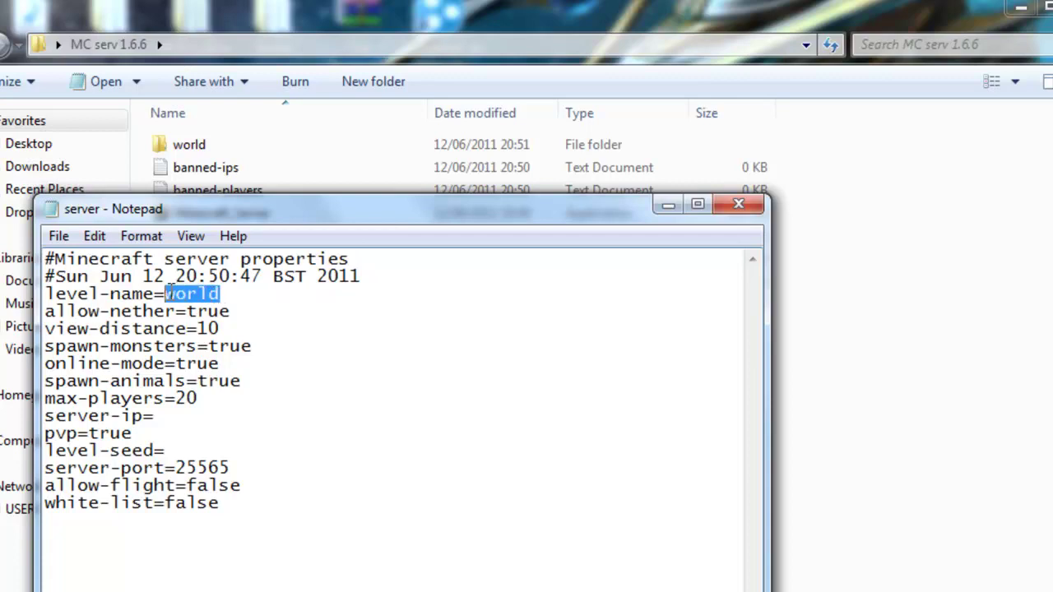
Move the Notepad window aside to reveal the folder's file list, and compare the level-name value with the world folder.
left_click_drag(285, 206, 731, 254)
left_click(227, 440)
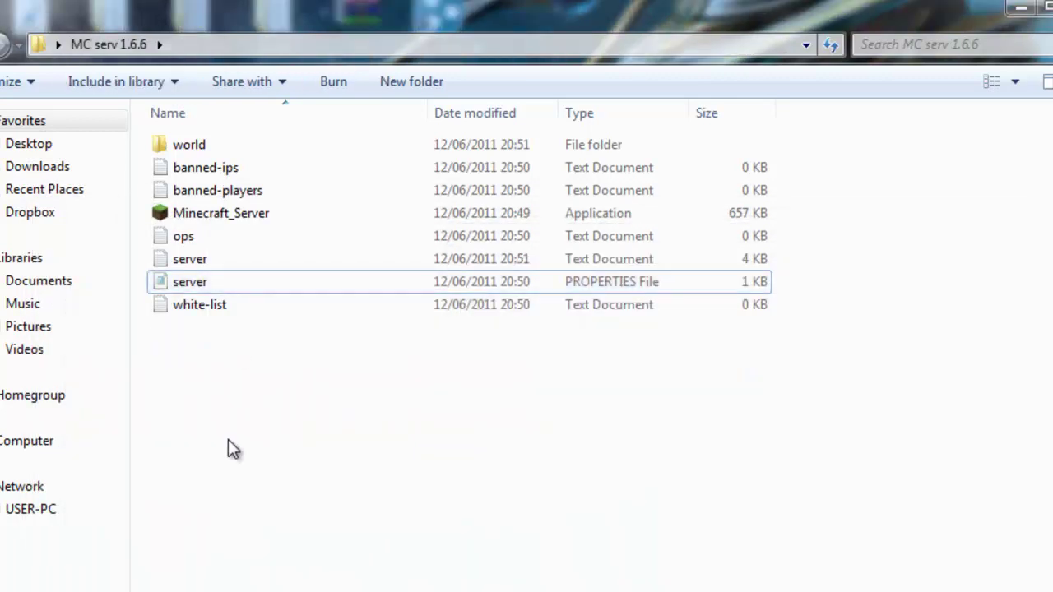
key("alt+Tab")
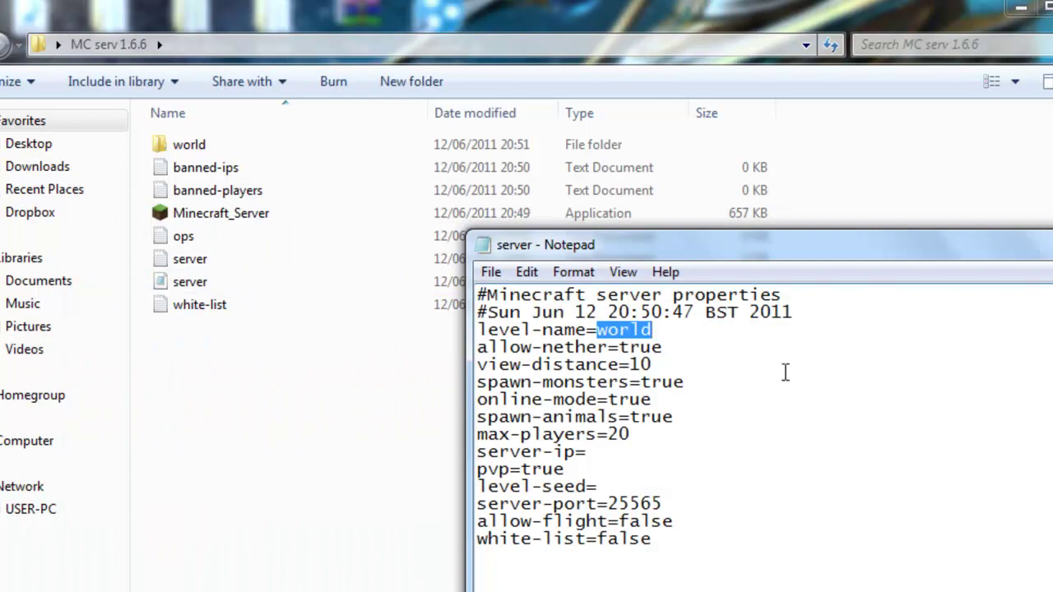
left_click_drag(673, 331, 604, 330)
Set max-players to 5 in the server properties and check the server-port value.
left_click_drag(633, 434, 623, 433)
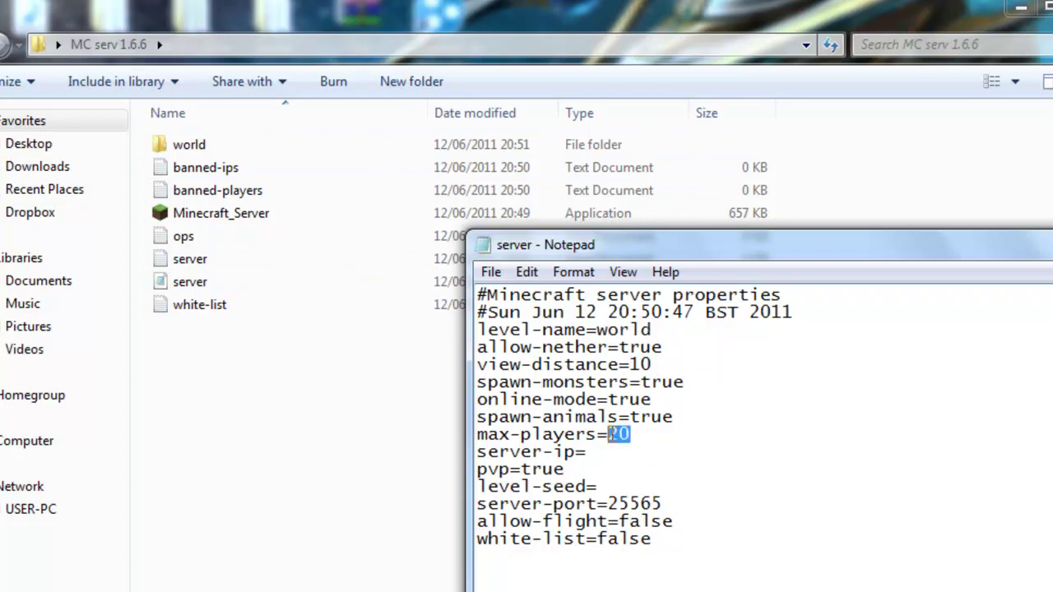
type("5")
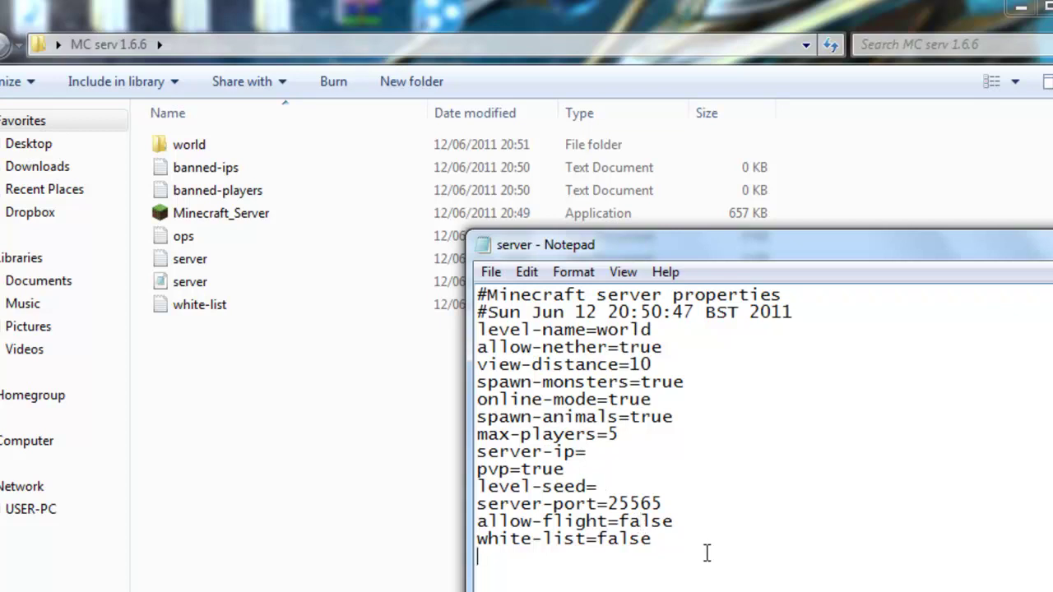
left_click(675, 506)
left_click_drag(671, 504, 617, 495)
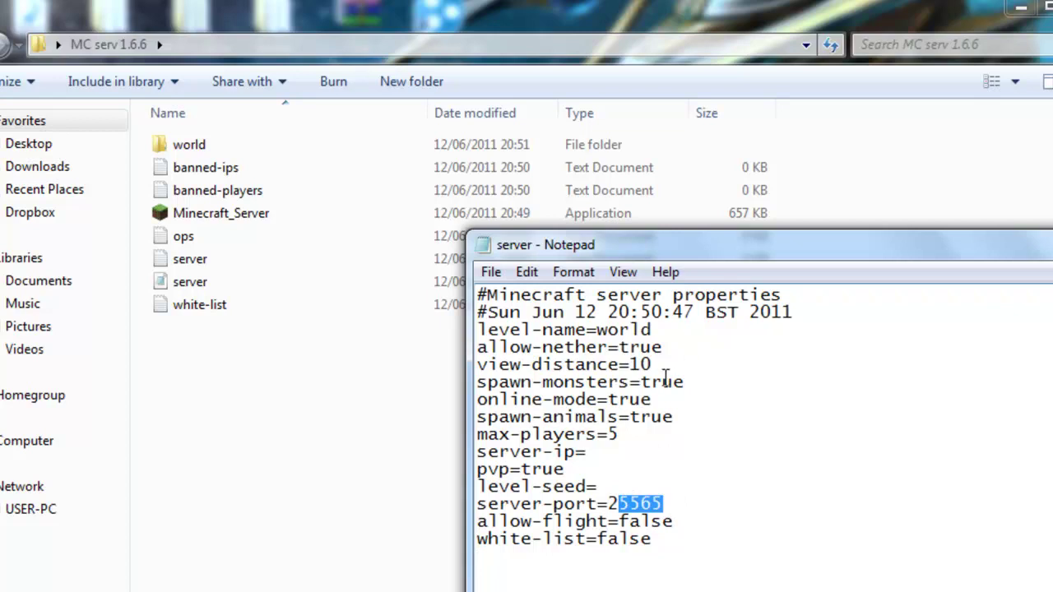
Recheck the level-name value, save the server properties file, and close Notepad and the server folder.
left_click_drag(656, 365, 690, 331)
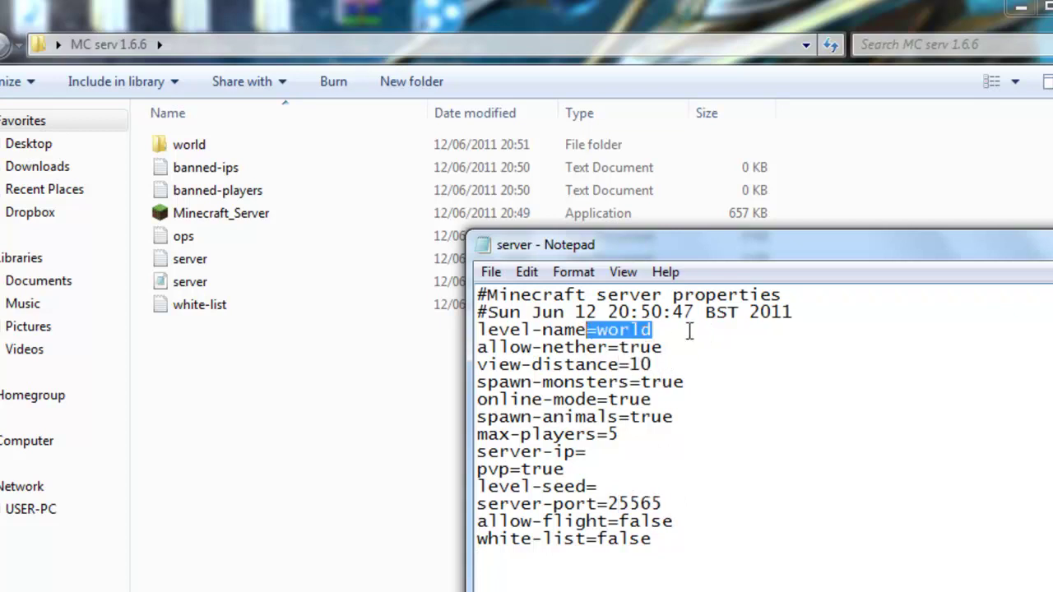
key("ctrl+End")
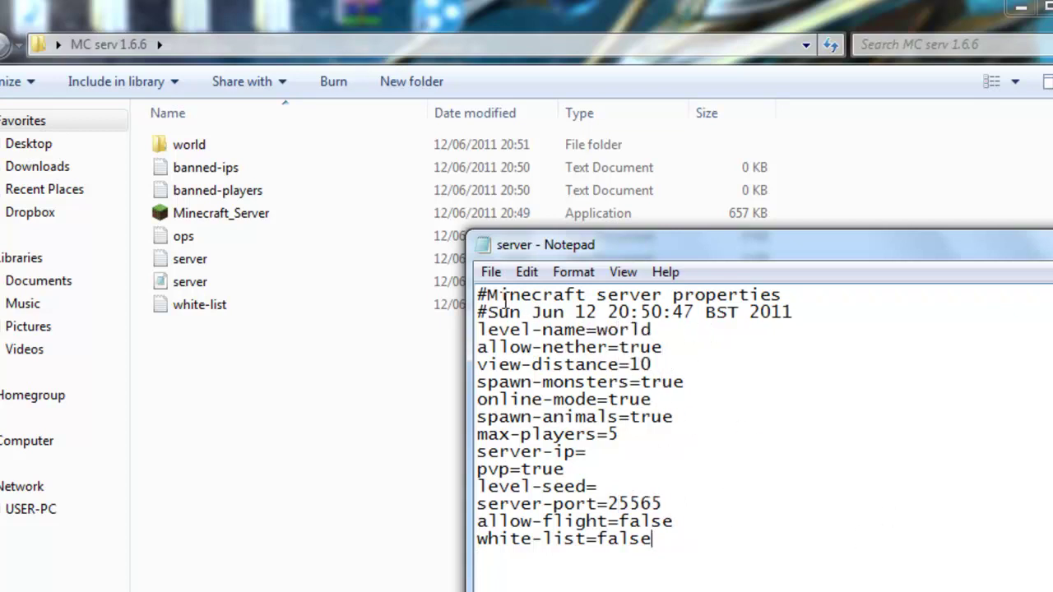
left_click(490, 272)
left_click(588, 349)
key("alt+F4")
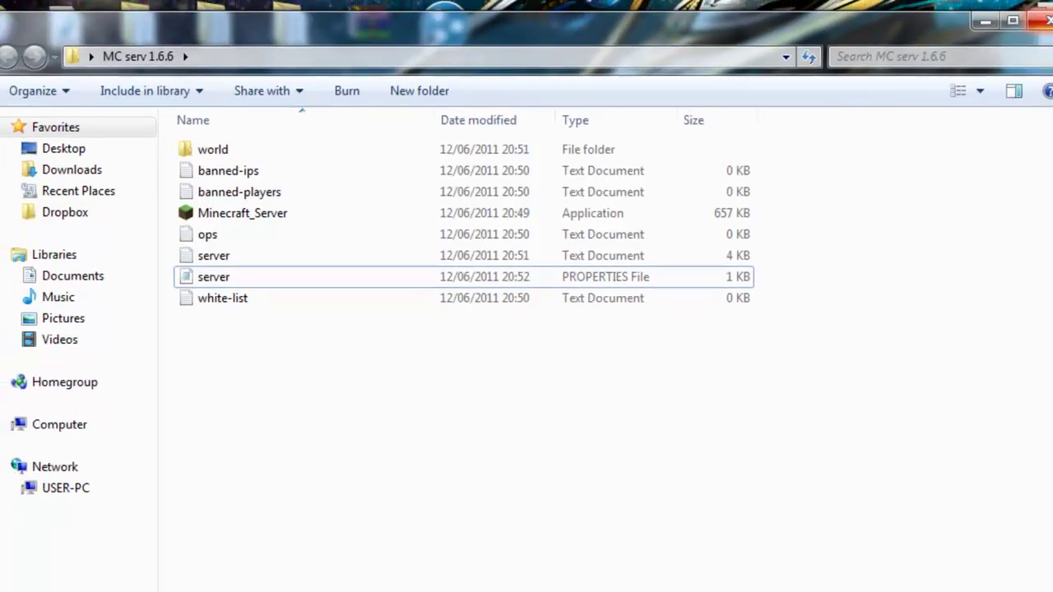
key("alt+F4")
left_click(111, 580)
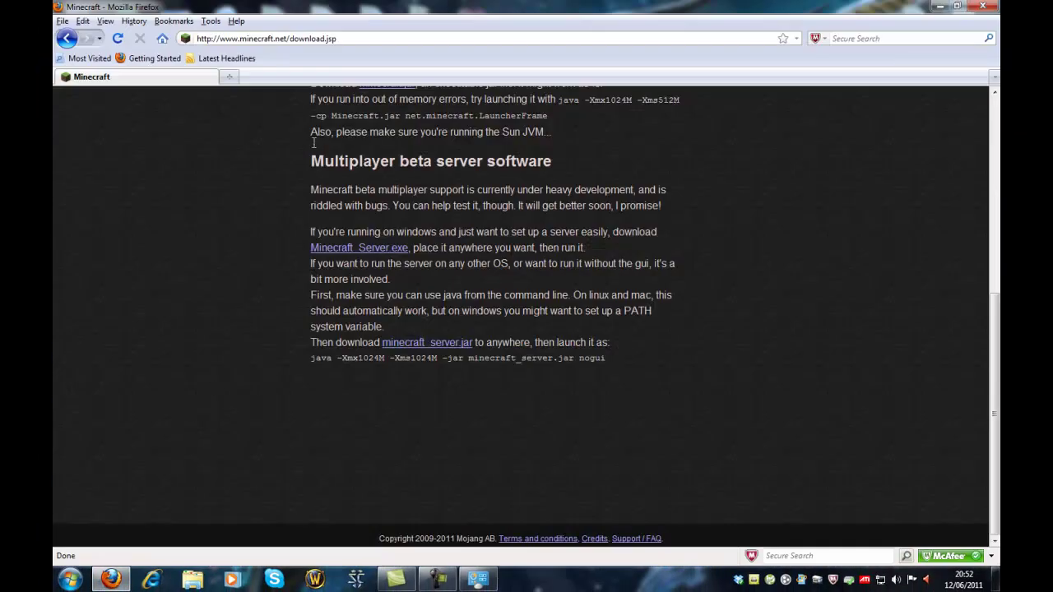
left_click(109, 580)
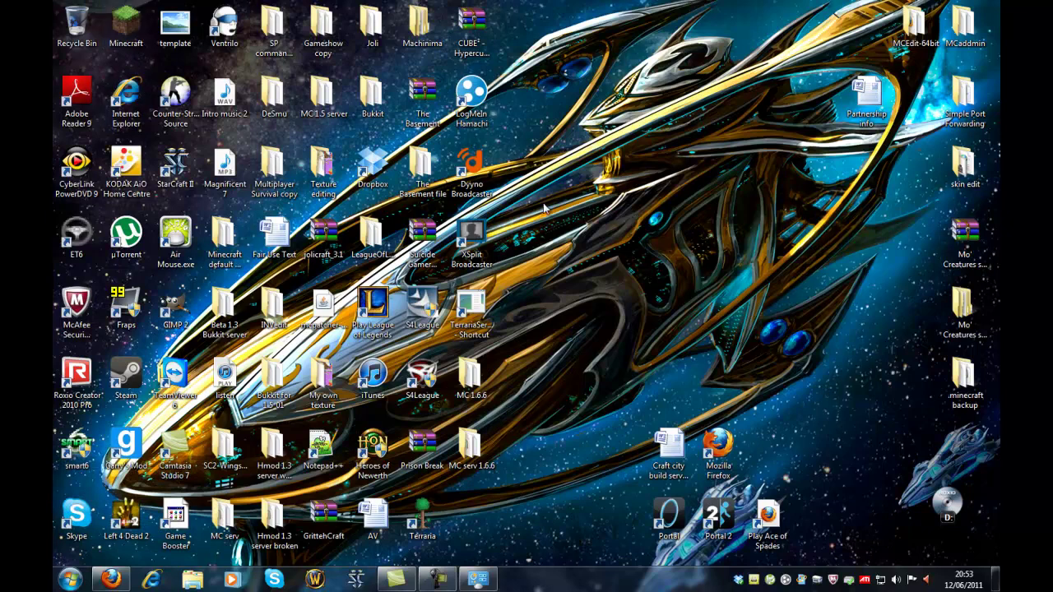
Launch Minecraft with the remembered login, and run Minecraft_Server from the MC serv 1.6.6 folder.
double_click(126, 25)
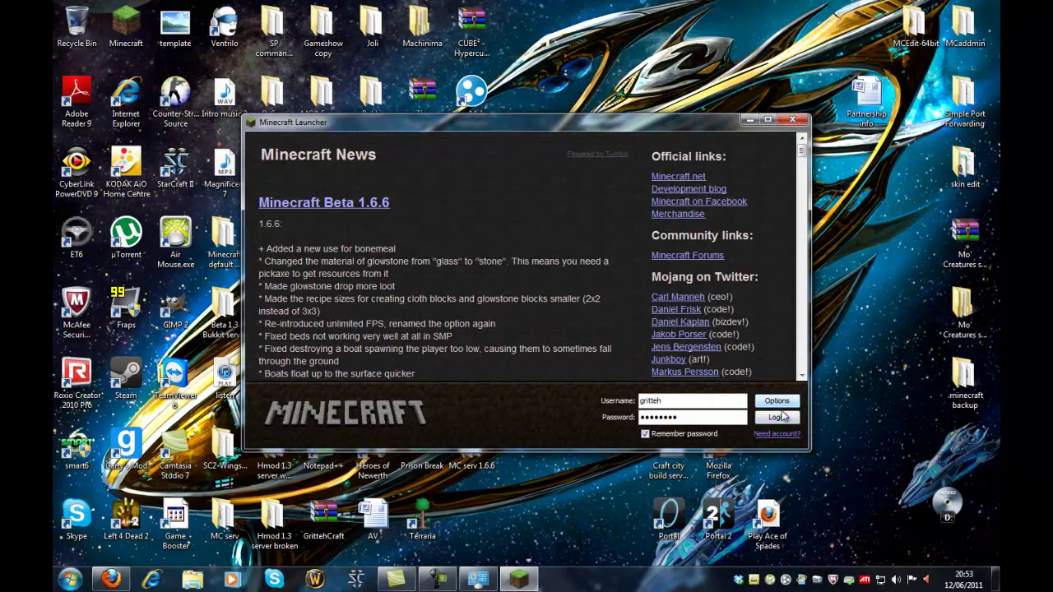
left_click(778, 418)
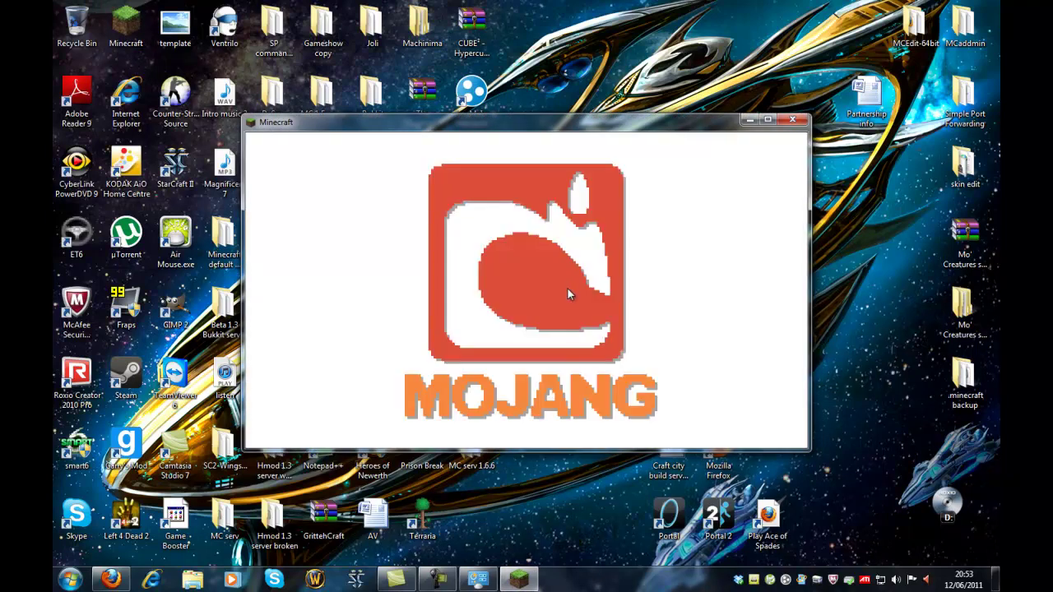
double_click(484, 469)
double_click(368, 215)
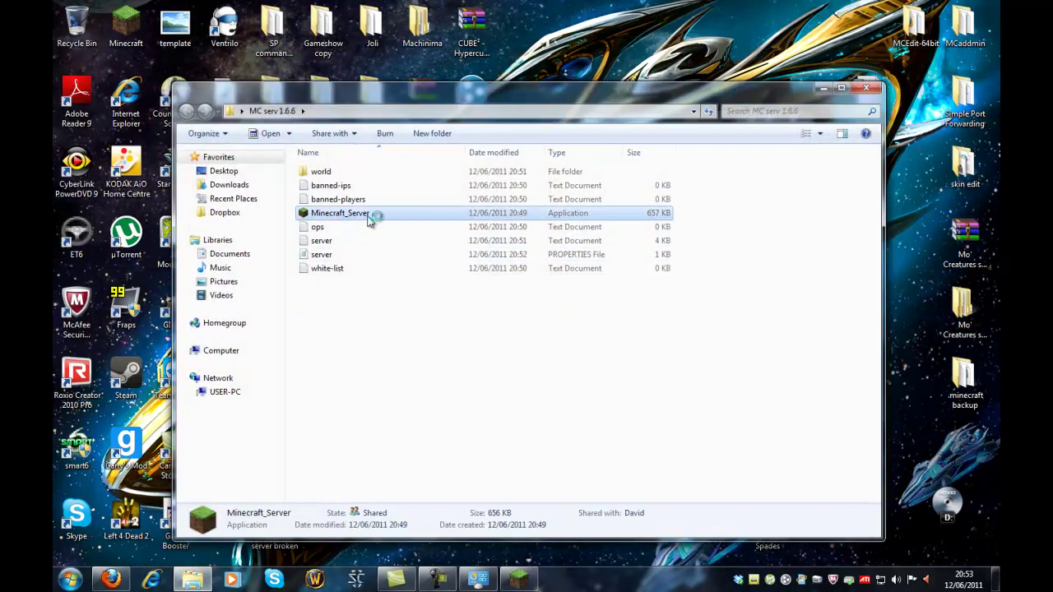
left_click(866, 87)
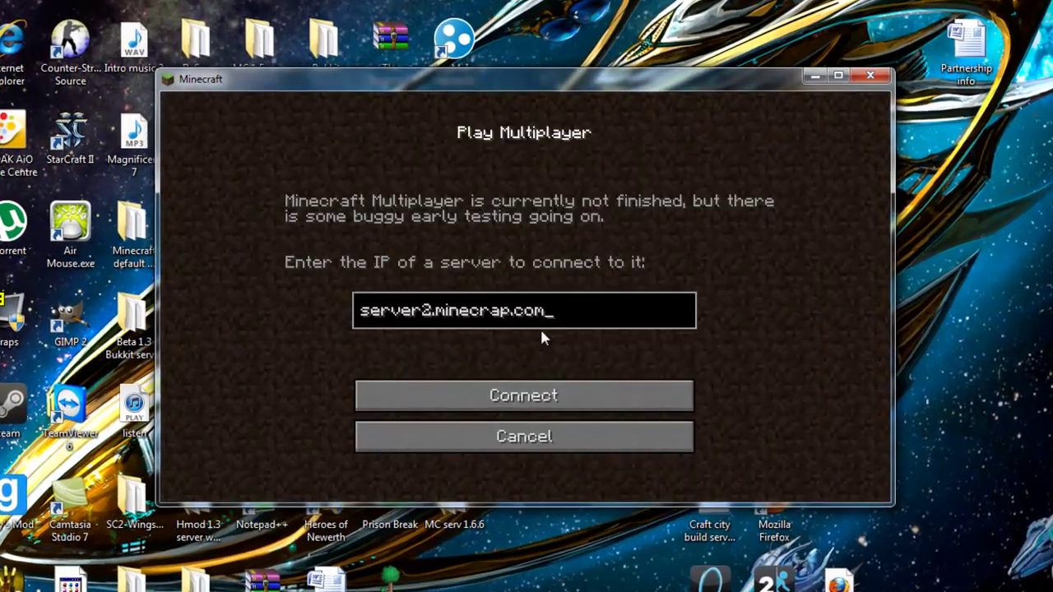
Replace the multiplayer server address with localhost and connect to the server.
key("BackSpace")
key("BackSpace")
key("BackSpace")
key("BackSpace")
key("BackSpace")
key("BackSpace")
key("BackSpace")
key("BackSpace")
key("BackSpace")
key("BackSpace")
key("BackSpace")
key("BackSpace")
key("BackSpace")
key("BackSpace")
key("BackSpace")
key("BackSpace")
key("BackSpace")
key("BackSpace")
key("BackSpace")
key("BackSpace")
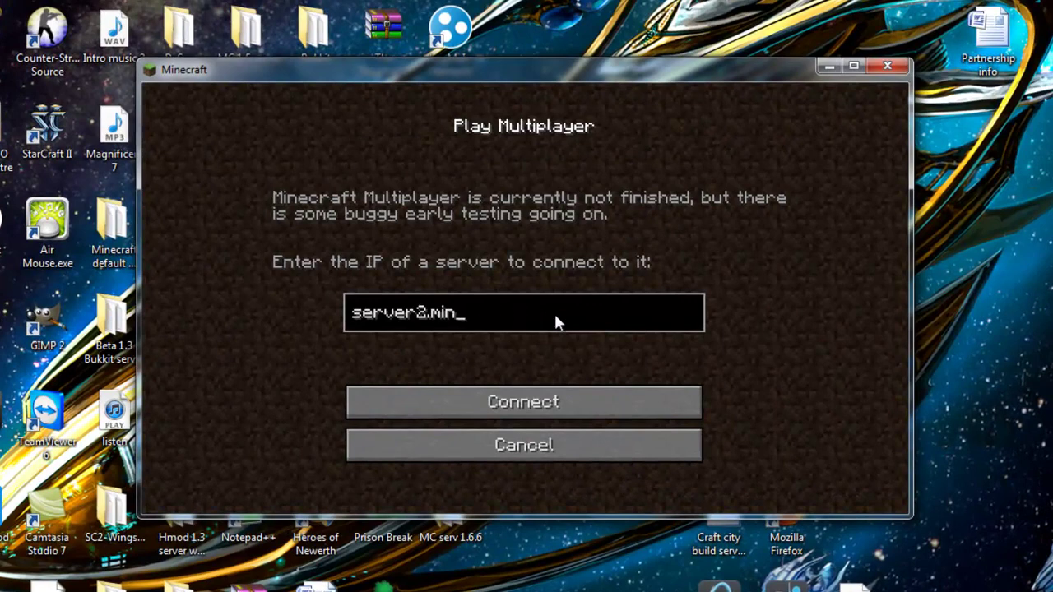
type("loacl")
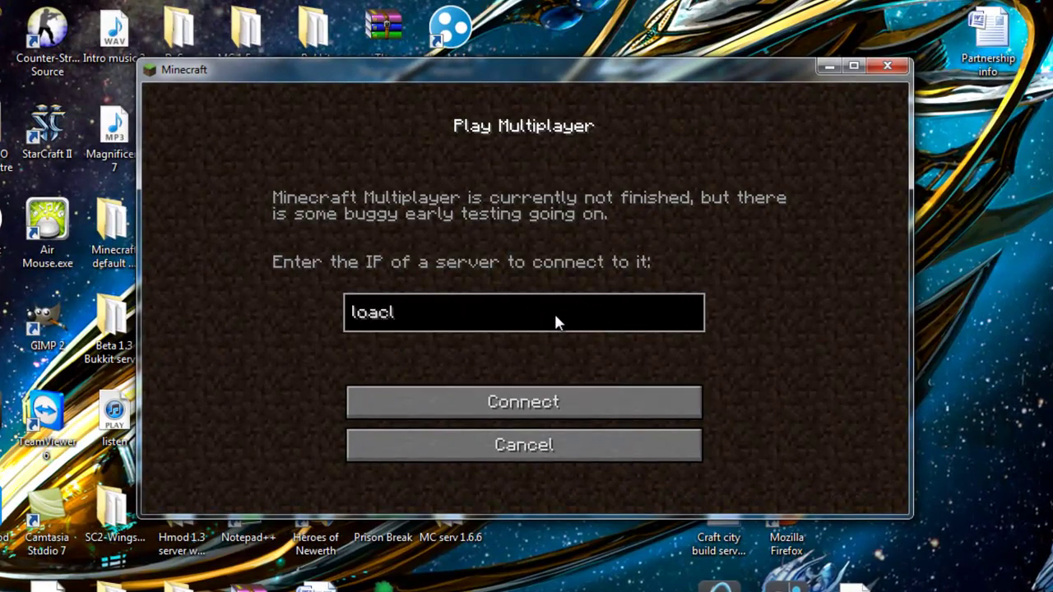
key("BackSpace")
key("BackSpace")
key("BackSpace")
type("calhost")
key("Return")
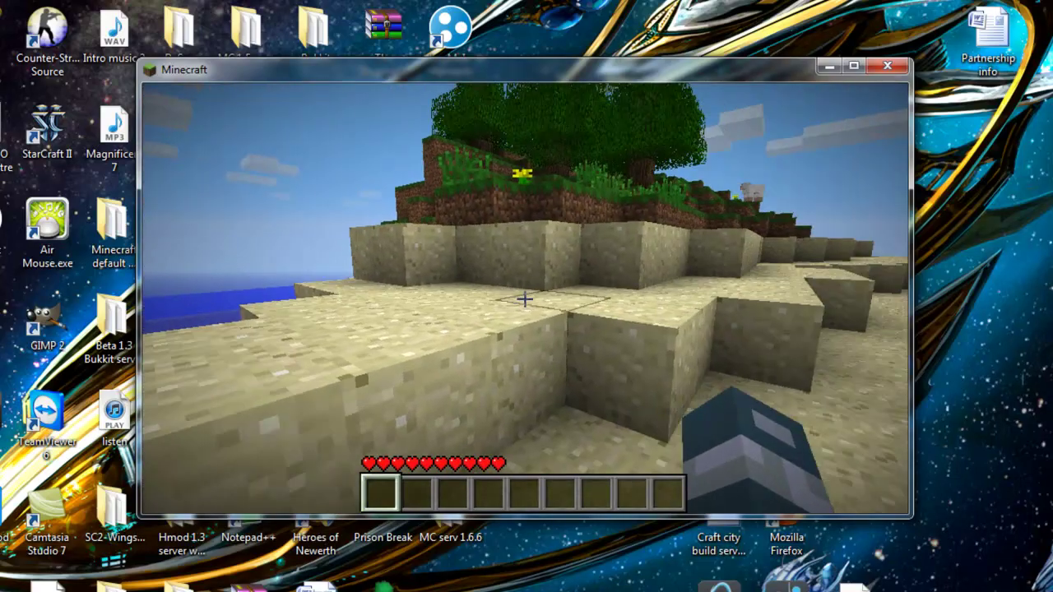
Lower the game's sound to 5% and its music to 7%, and return to the game.
key("Escape")
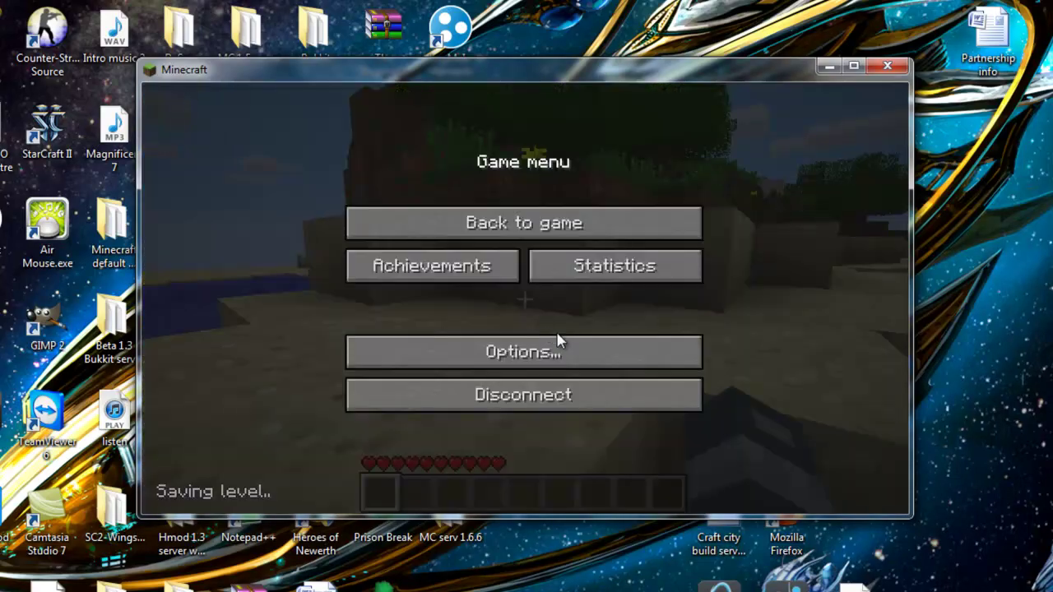
left_click(524, 348)
left_click_drag(670, 173, 555, 172)
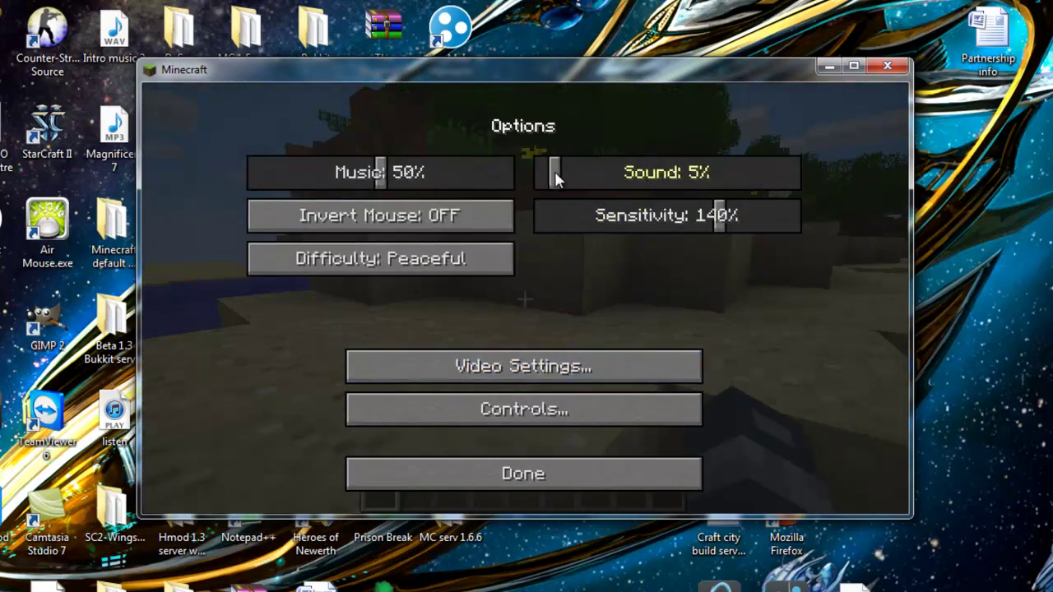
left_click_drag(325, 170, 272, 169)
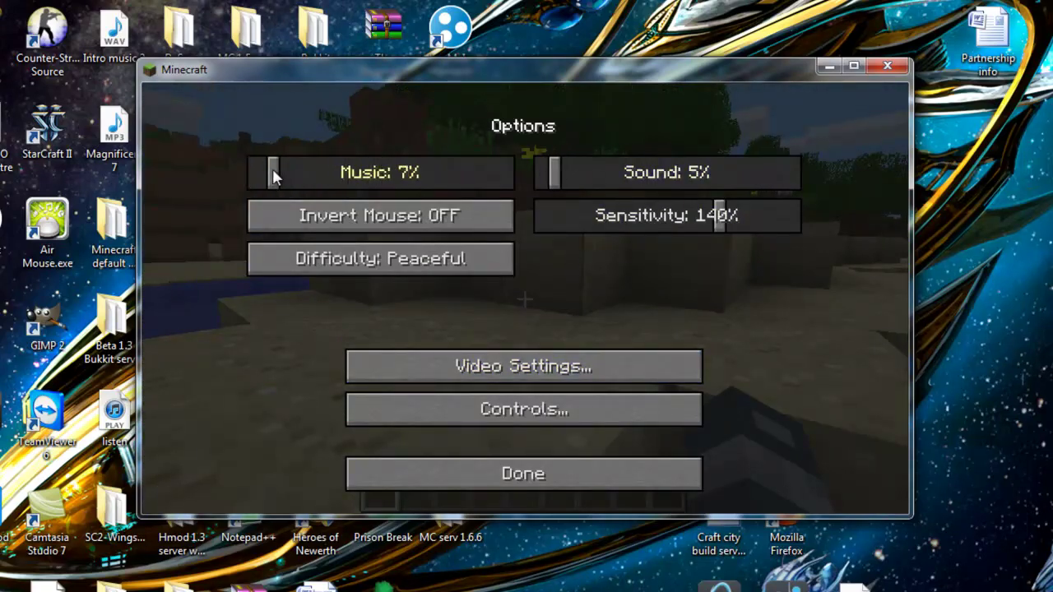
left_click(476, 471)
key("Escape")
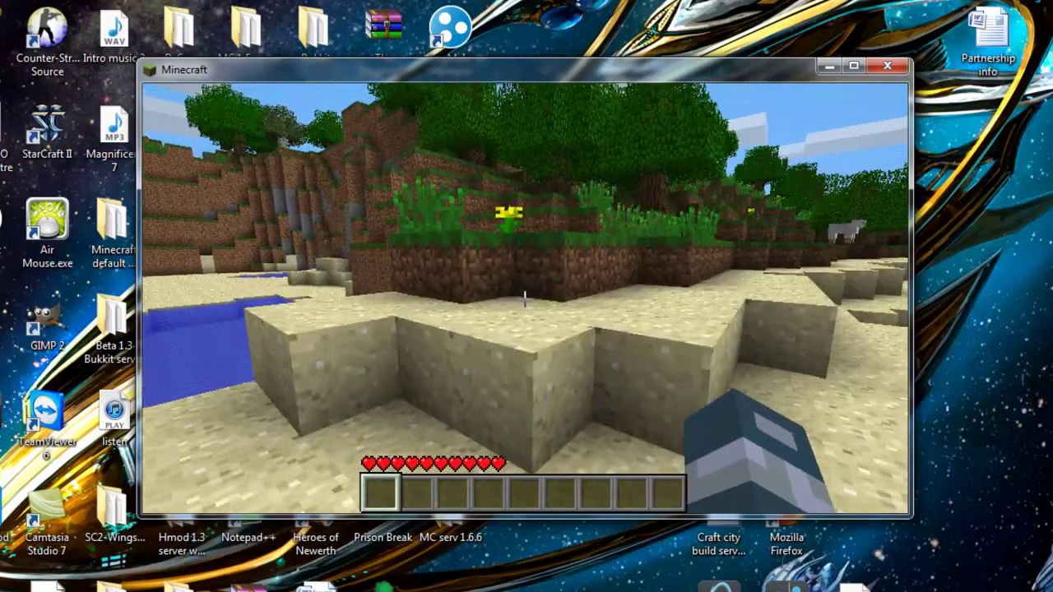
Walk around the server's world briefly and disconnect from the server.
key("w")
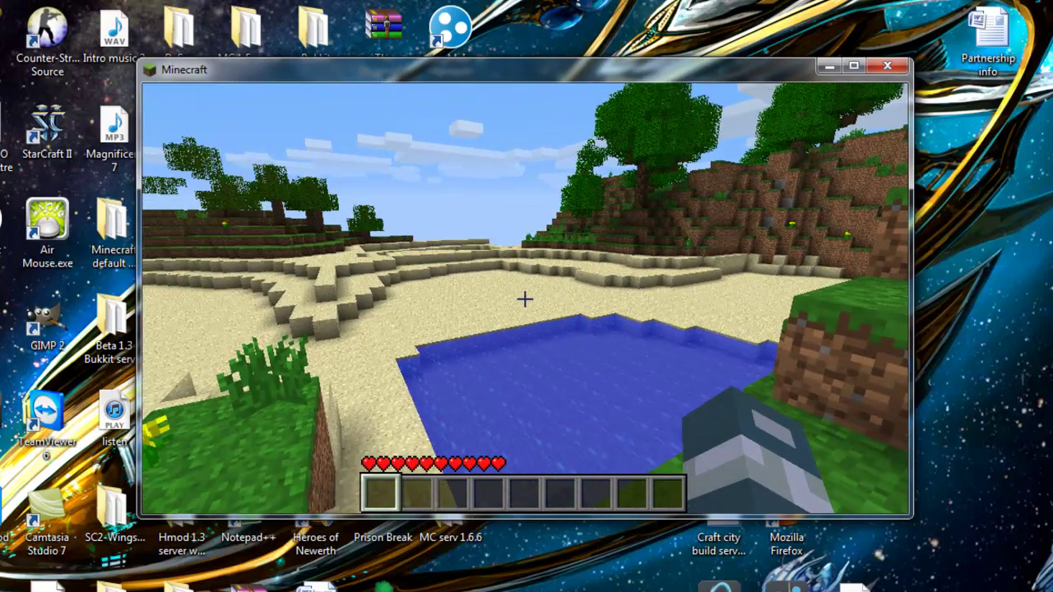
key("Escape")
left_click(544, 399)
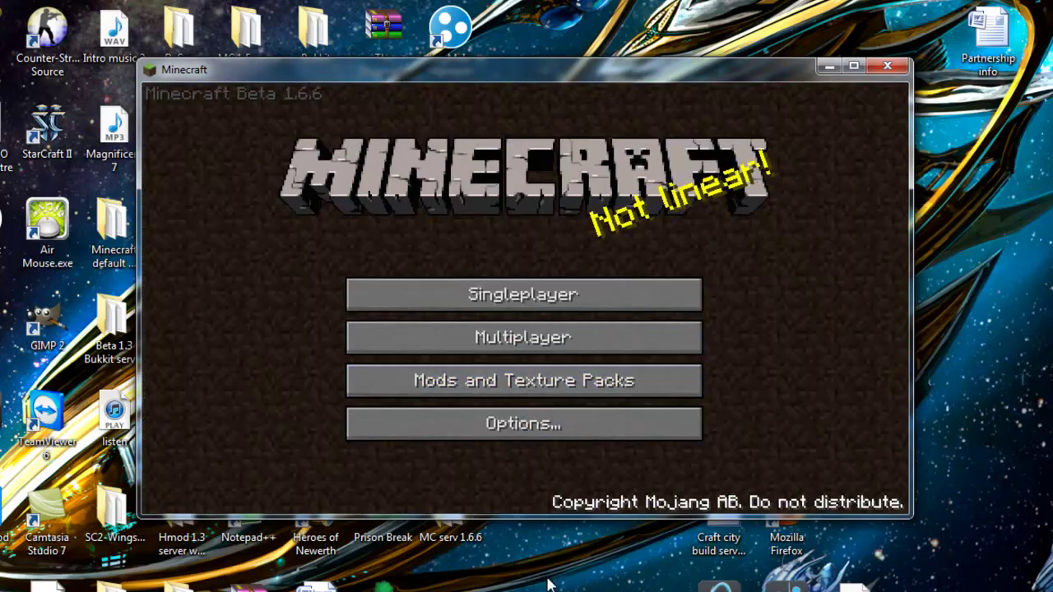
left_click(553, 334)
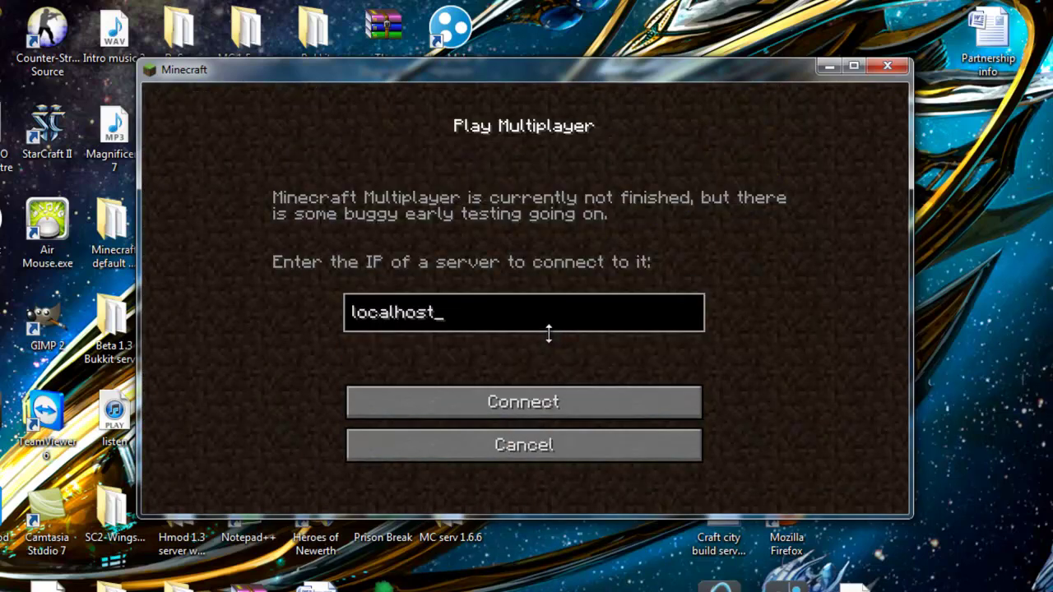
key("BackSpace")
key("BackSpace")
key("BackSpace")
key("BackSpace")
key("BackSpace")
key("BackSpace")
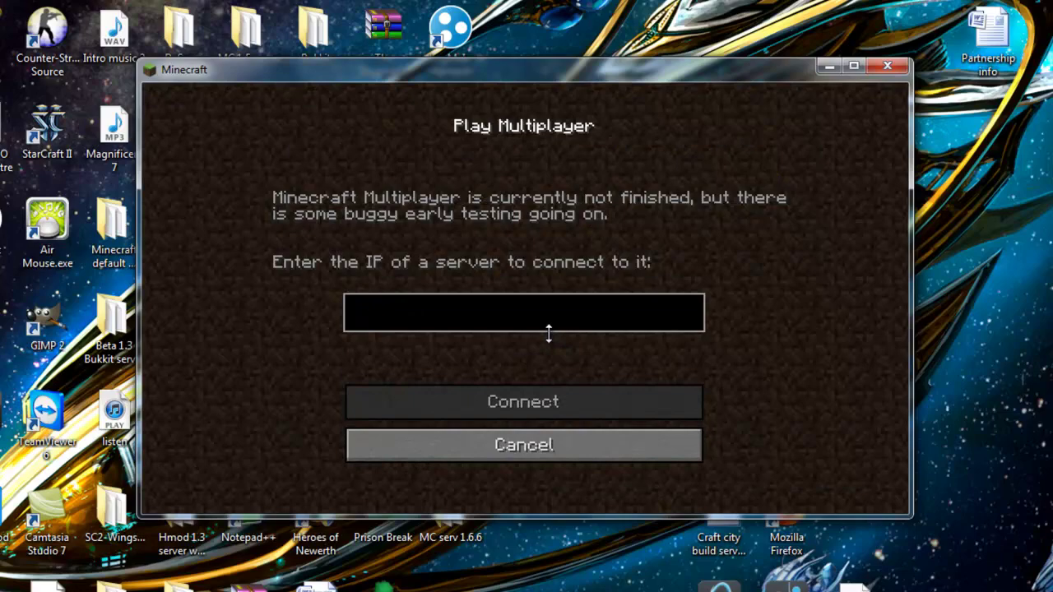
left_click(577, 445)
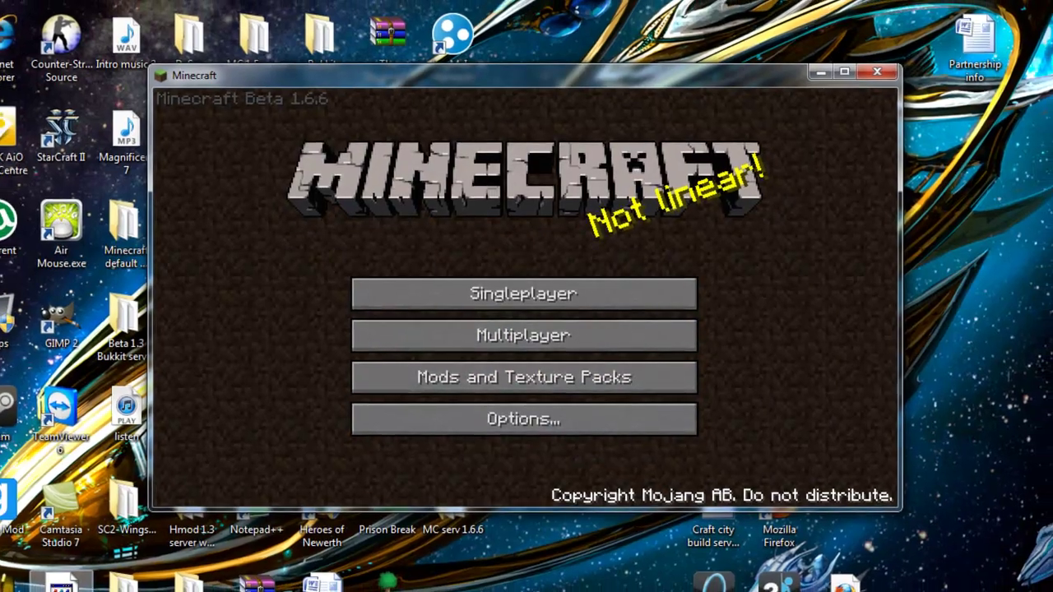
Run ipconfig /all in a Command Prompt, check the IPv4 address of the Ethernet adapter, and close it.
key("super")
key("Escape")
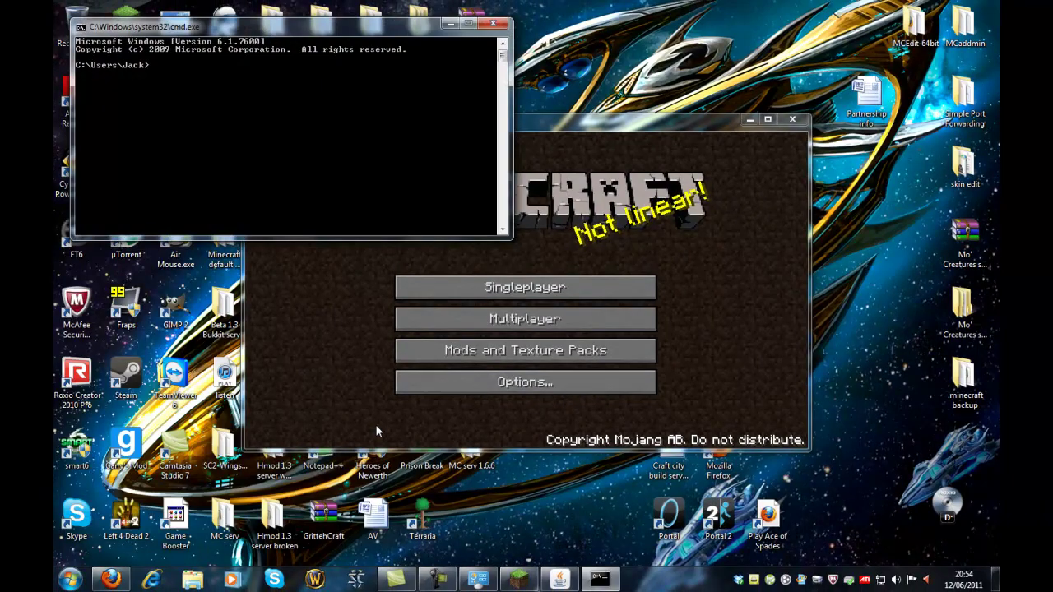
type("ipcon")
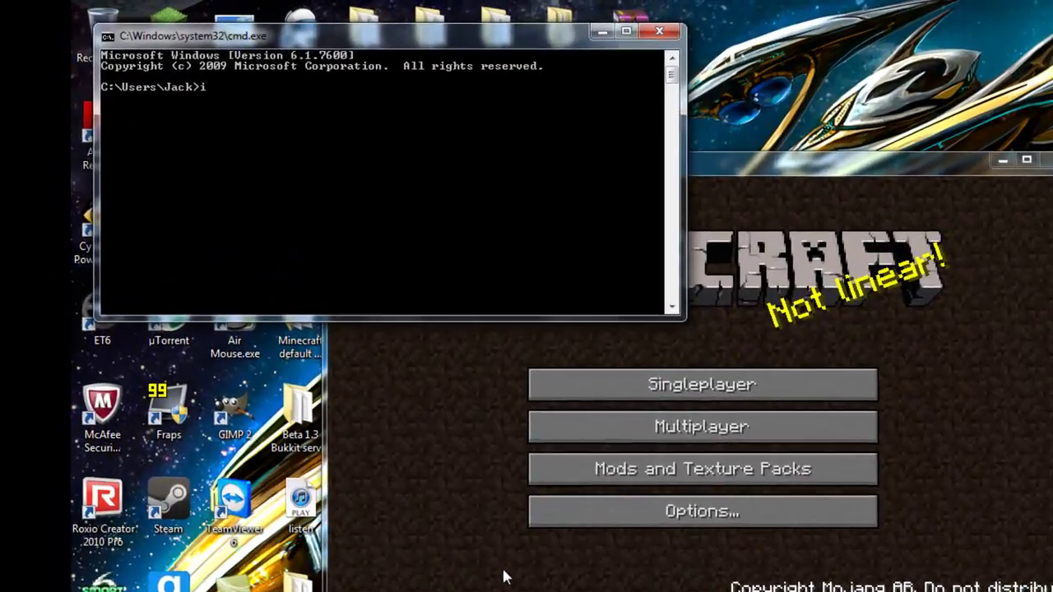
type("fig /all")
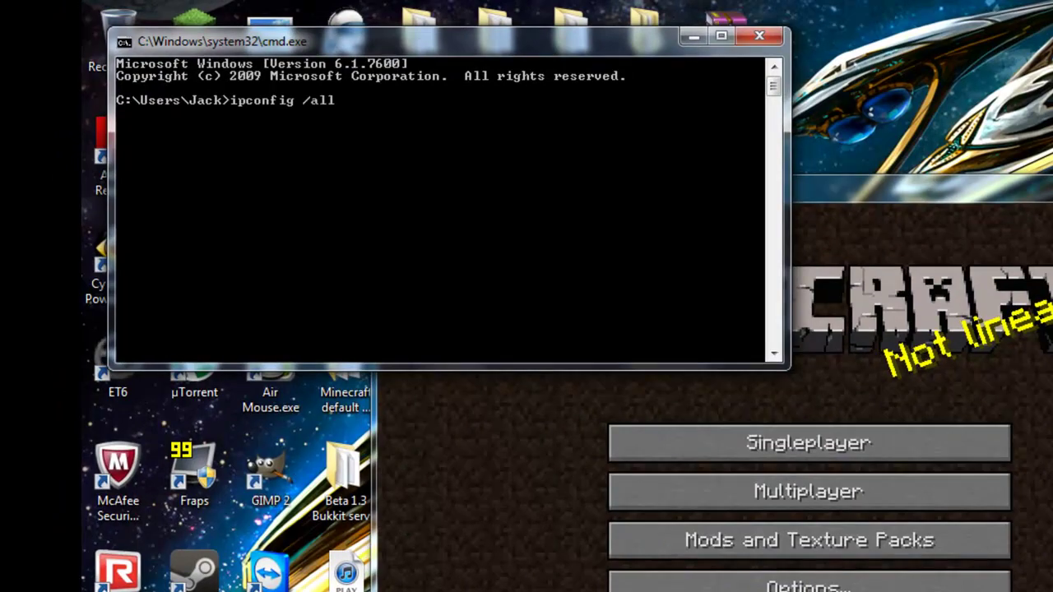
key("Return")
scroll(461, 258, "up", 20)
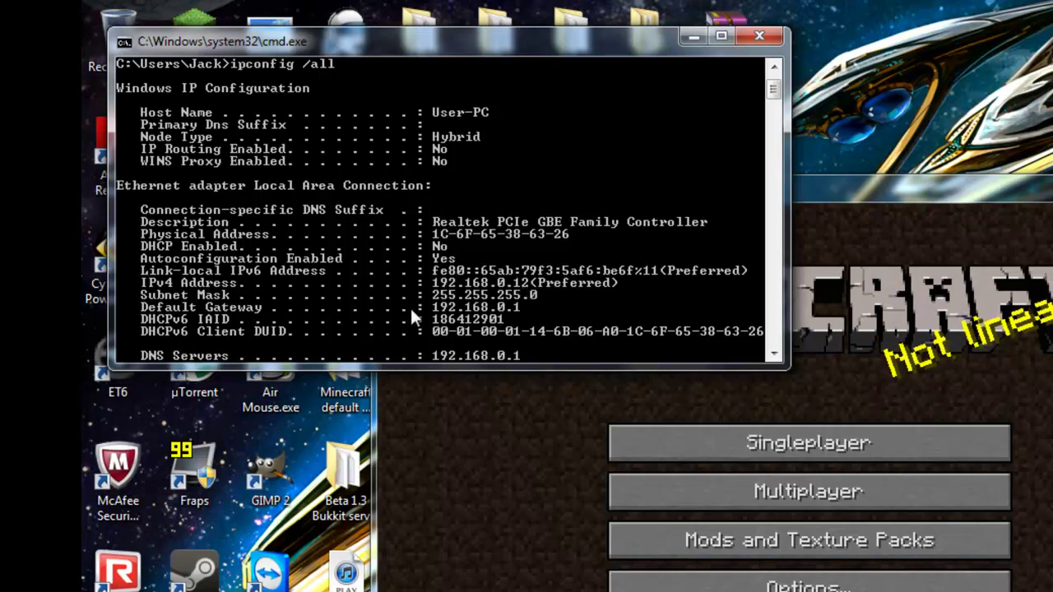
left_click(761, 37)
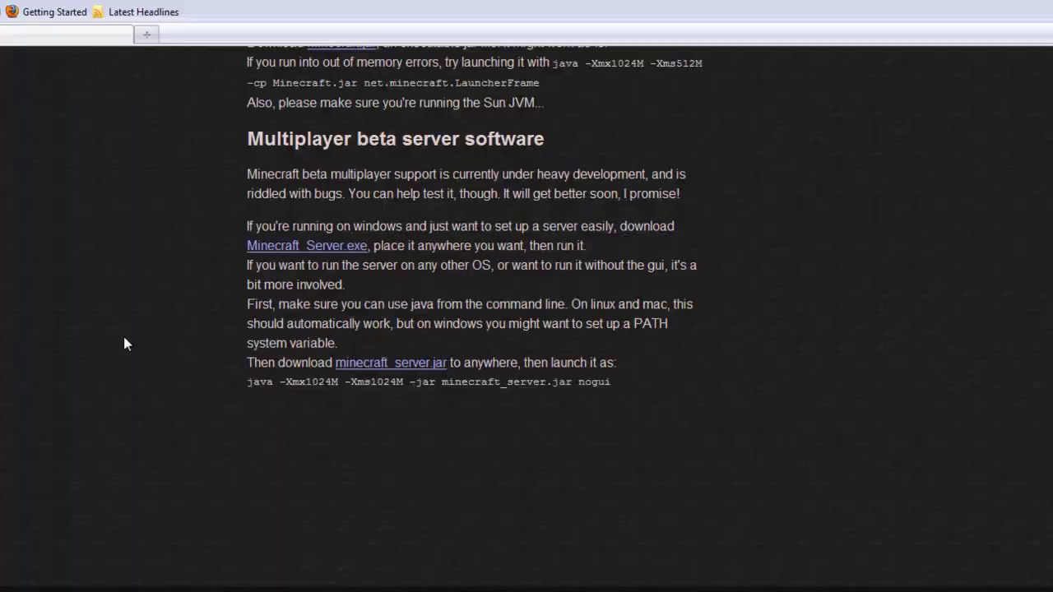
scroll(209, 105, "up", 10)
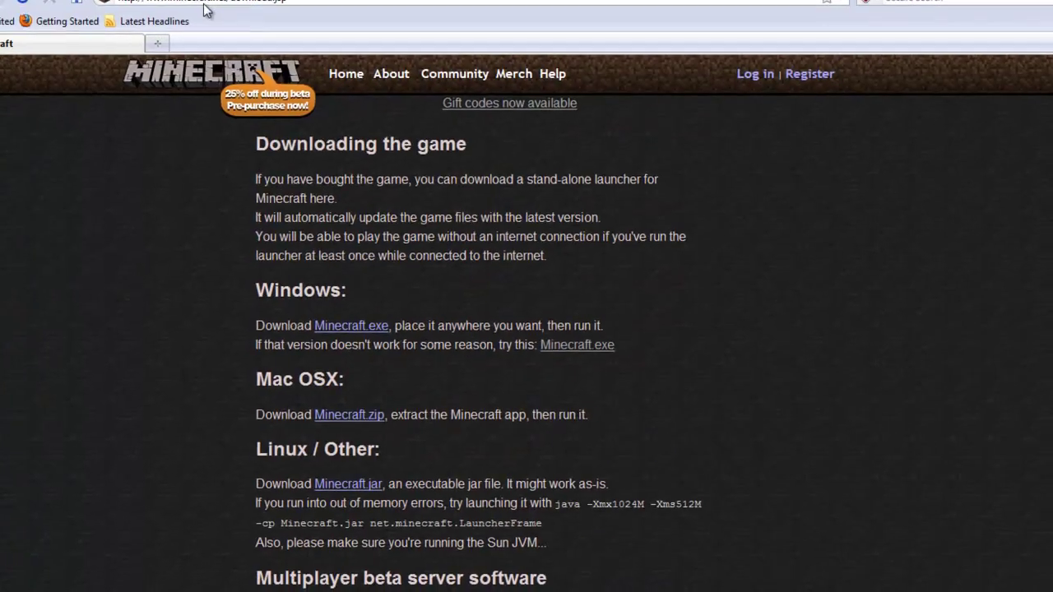
left_click(195, 0)
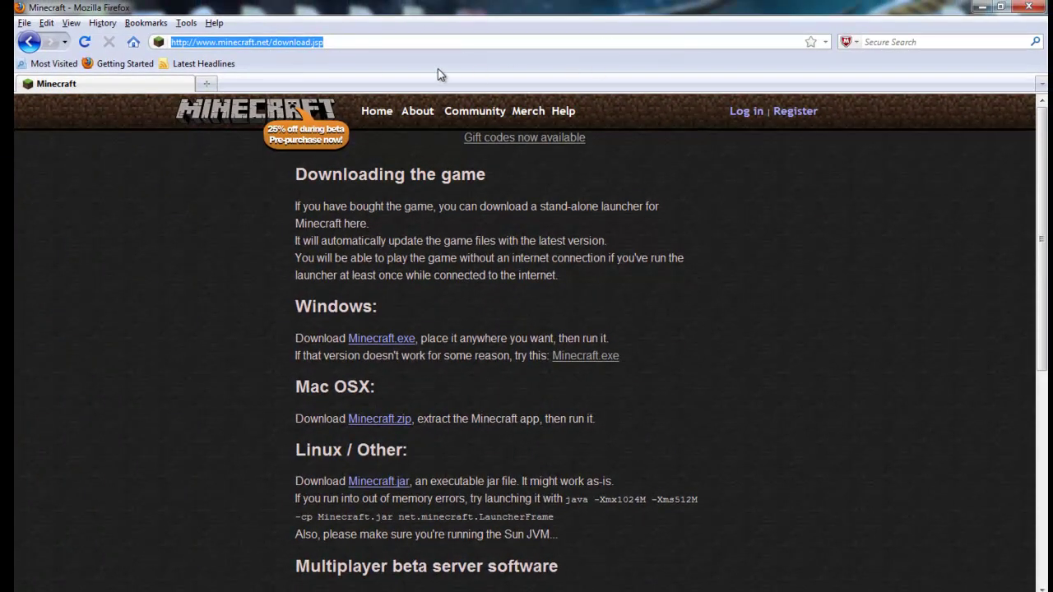
type("c")
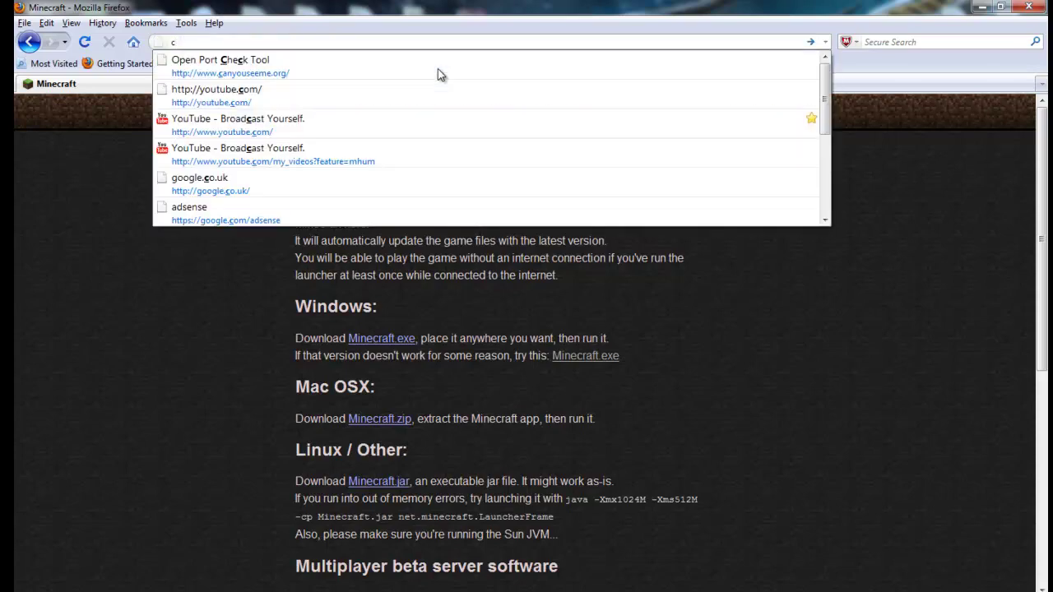
key("BackSpace")
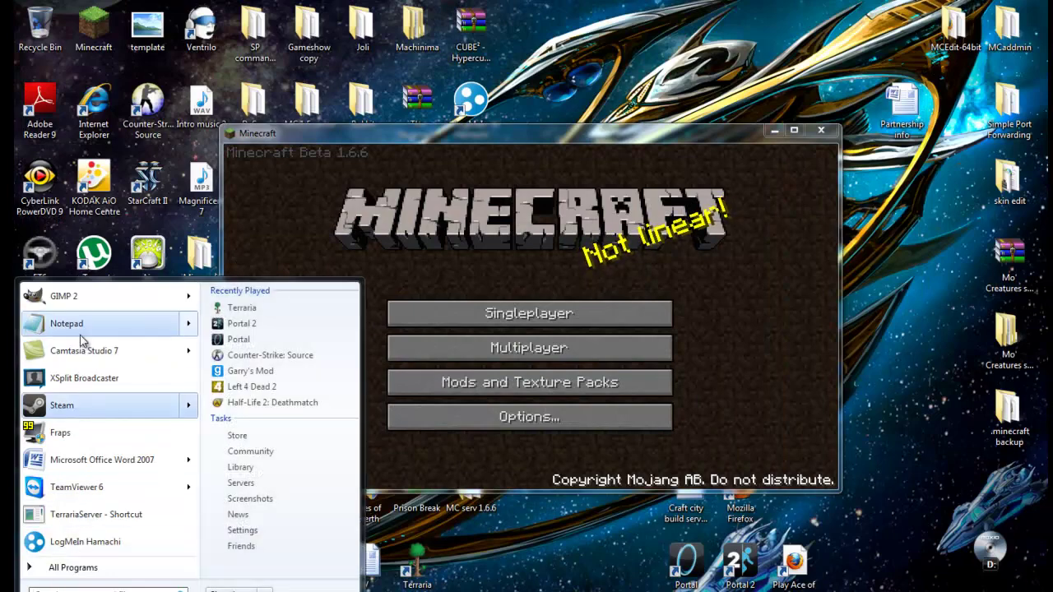
Write cmyip.com in a blank Notepad document, clear it, and close Notepad.
left_click(168, 338)
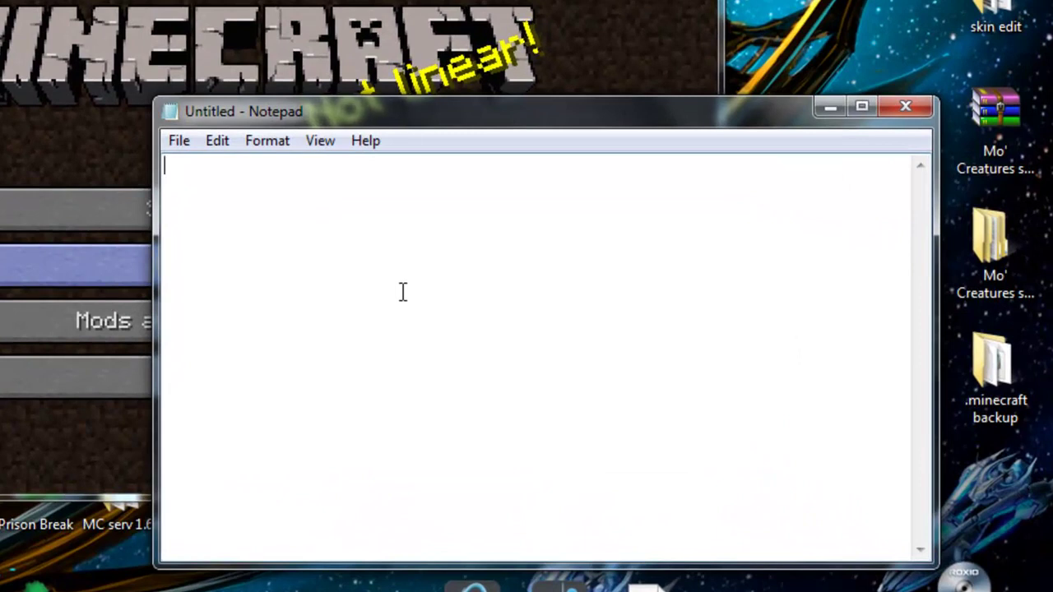
type("cmyip.com")
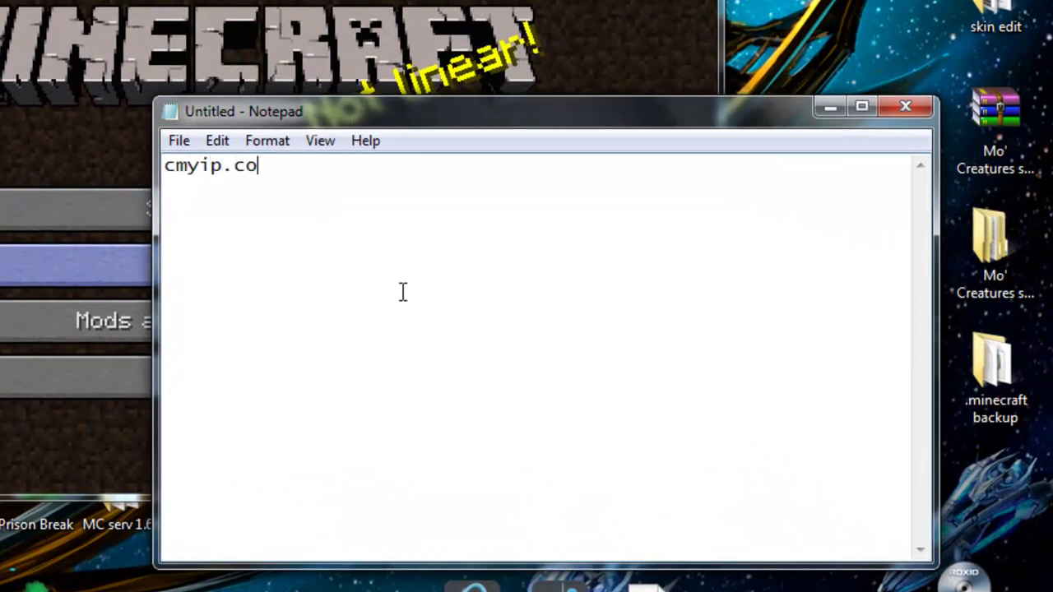
key("BackSpace")
key("BackSpace")
key("BackSpace")
key("BackSpace")
key("BackSpace")
key("BackSpace")
key("BackSpace")
key("BackSpace")
key("BackSpace")
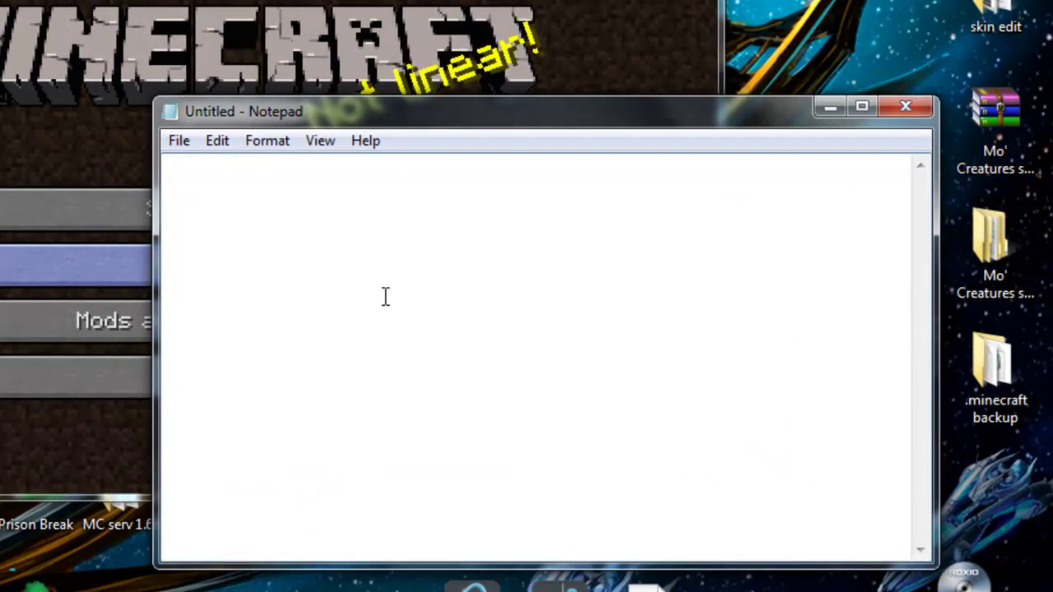
left_click(919, 104)
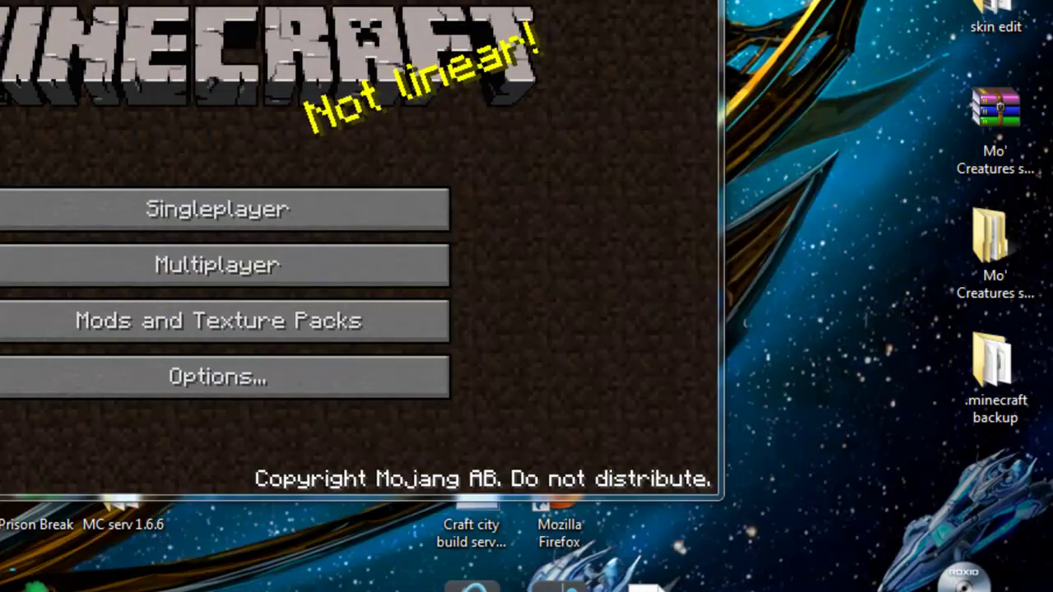
Close the Minecraft game window.
key("alt+F4")
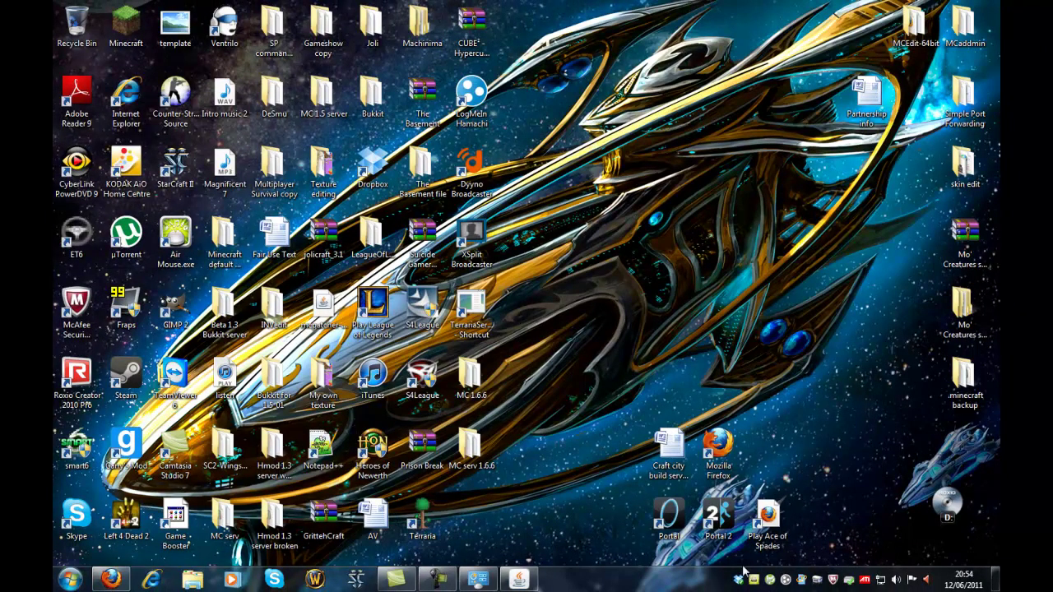
Open the No-IP DUC client, view its account sign-in dialog without entering anything, and close the client window.
double_click(770, 581)
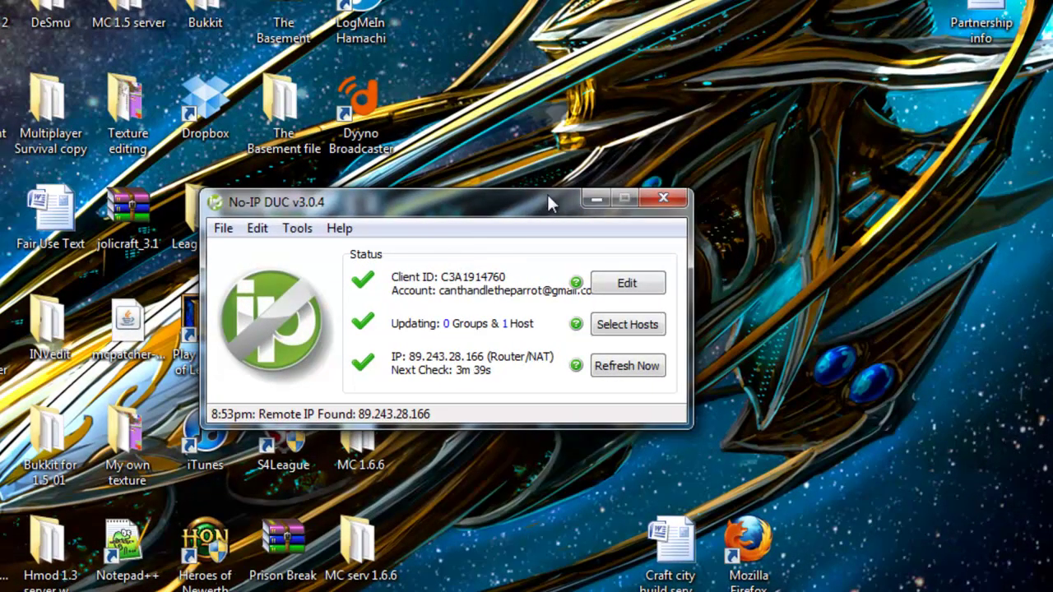
left_click(646, 290)
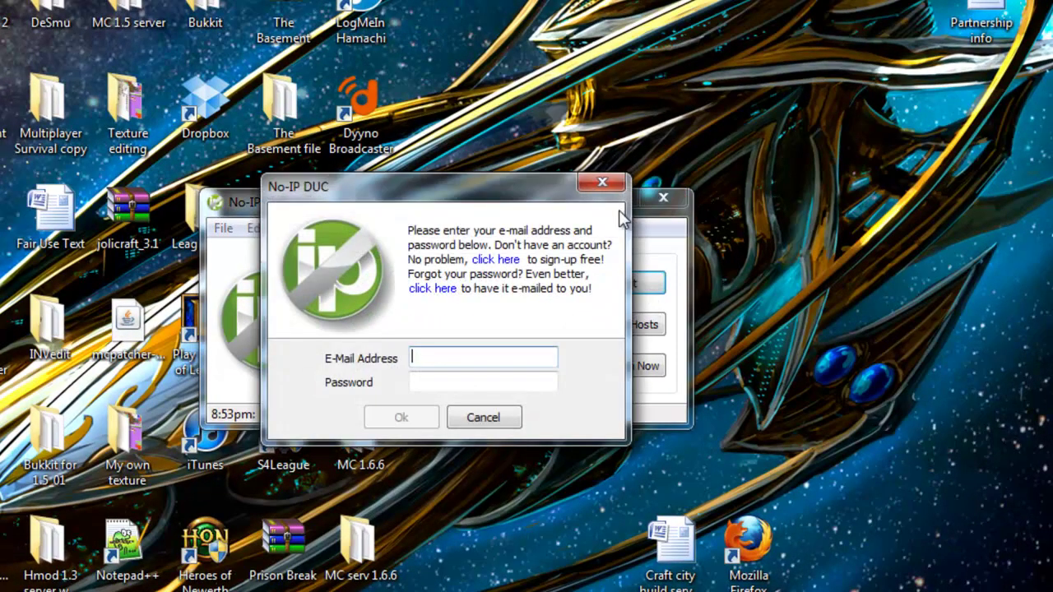
left_click(500, 417)
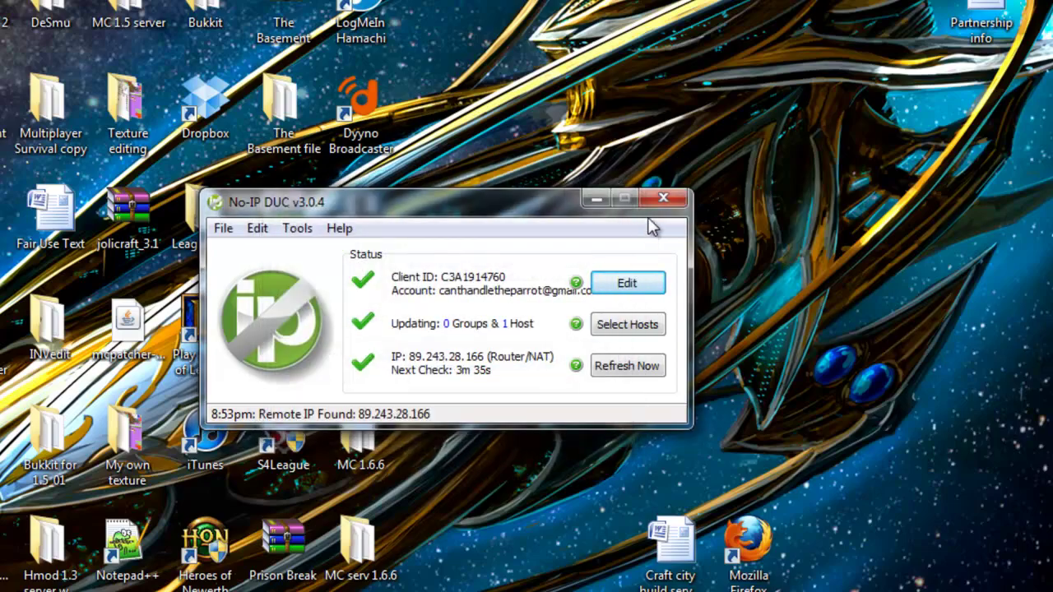
left_click(664, 199)
Switch to Firefox and load the no-ip.com website.
key("super")
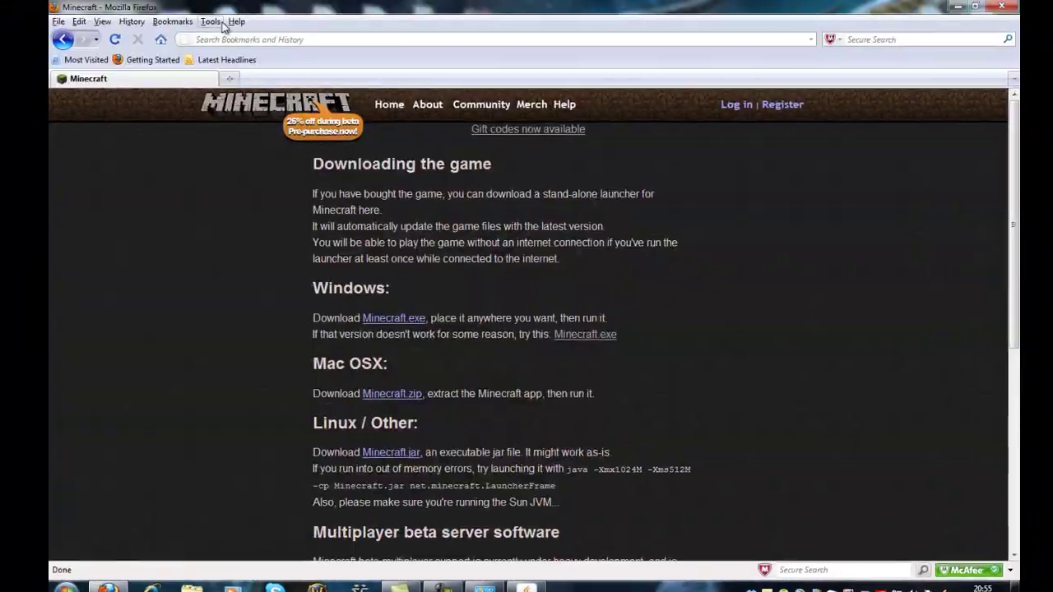
left_click(227, 39)
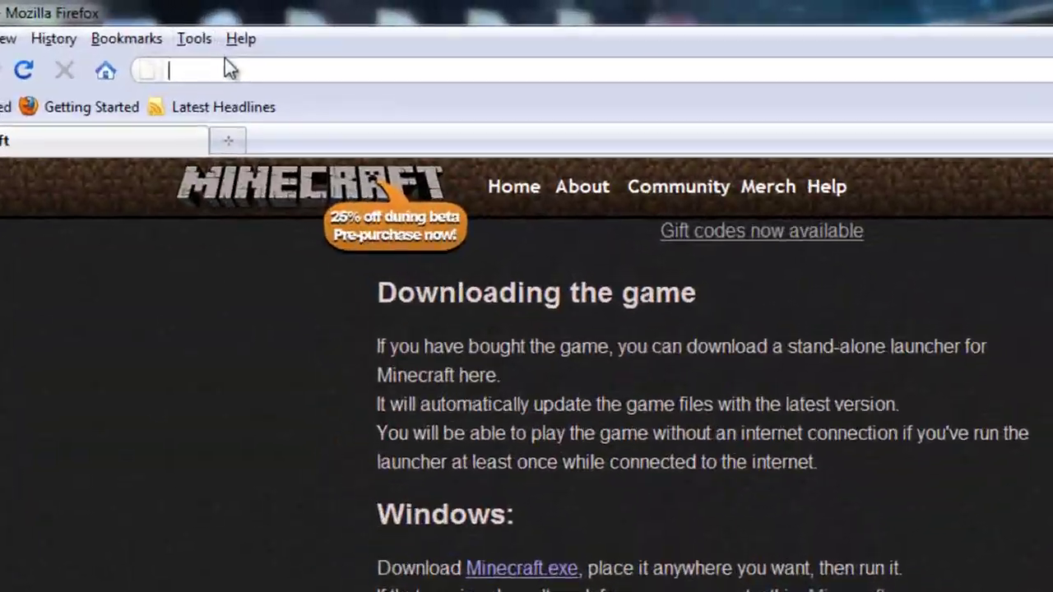
type("no-ip.com")
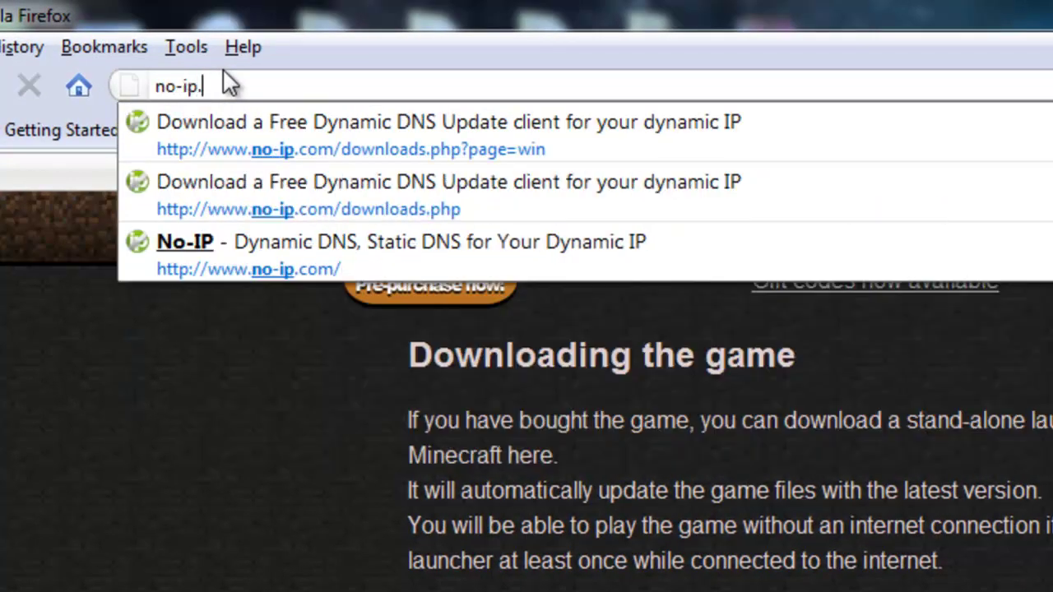
key("Return")
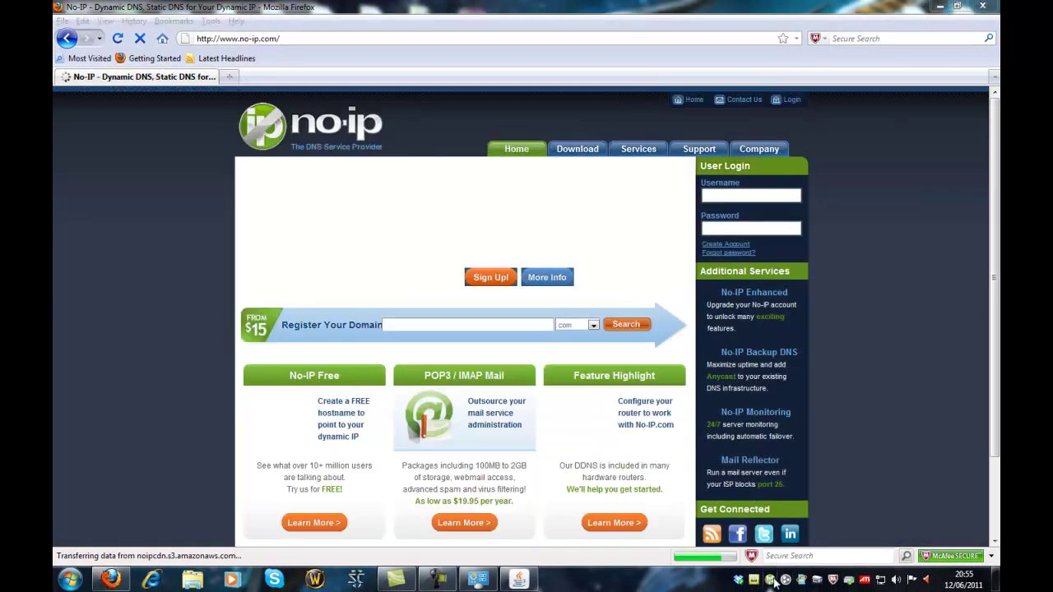
Check the No-IP DUC status window over the website, close it, and return to the desktop.
double_click(772, 580)
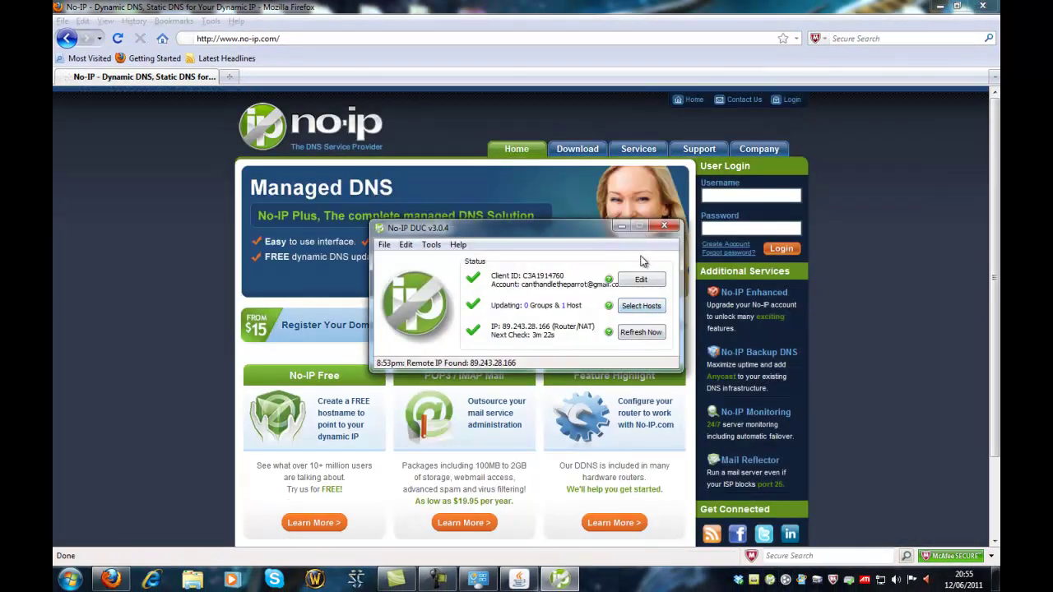
left_click(665, 226)
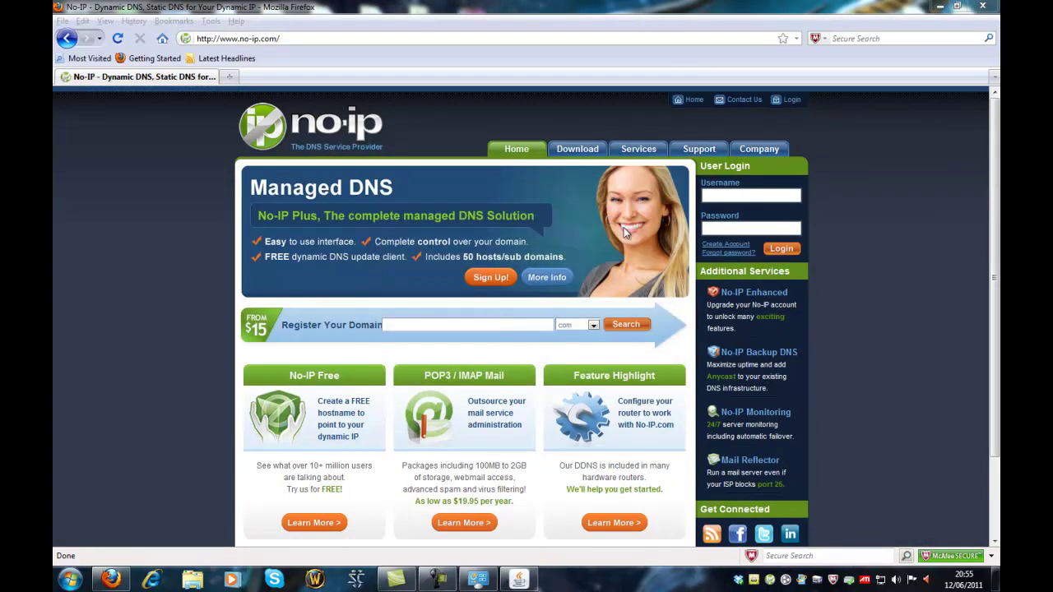
left_click(110, 580)
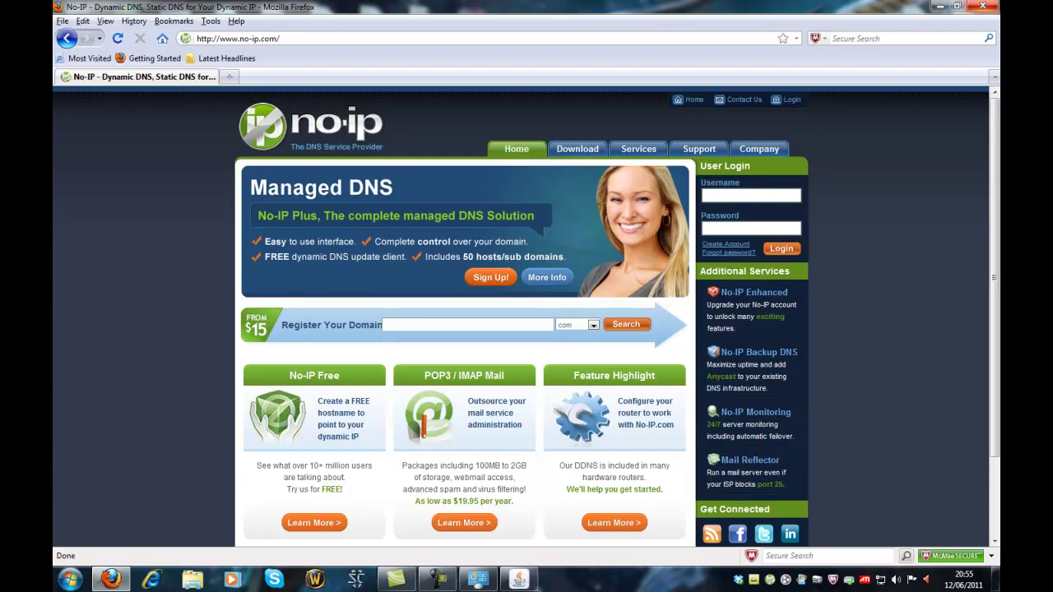
key("super+d")
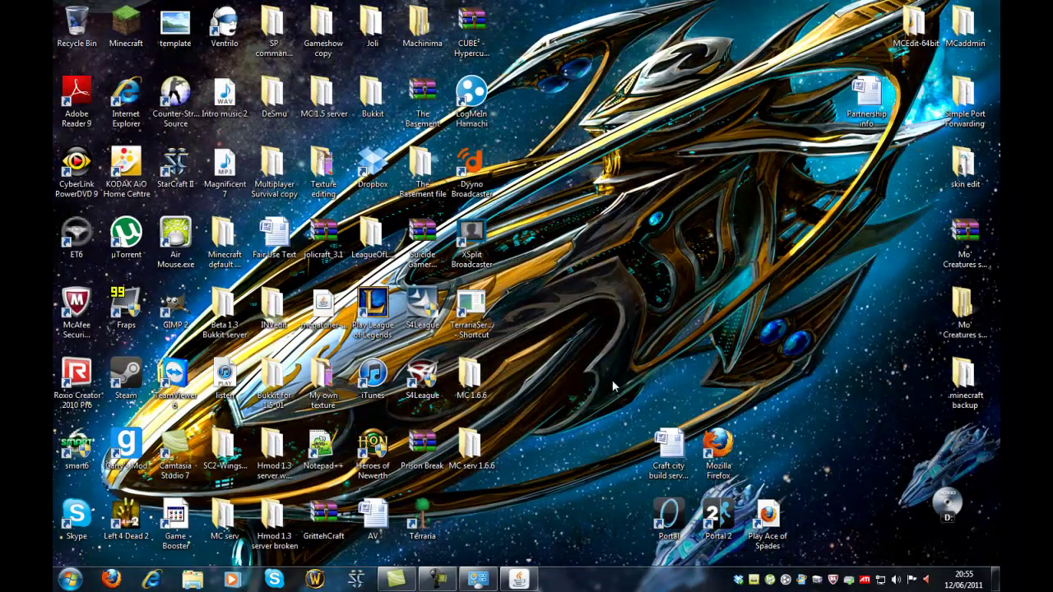
Open Firefox and load cmyip.com to look up the connection's public IP address.
left_click(99, 578)
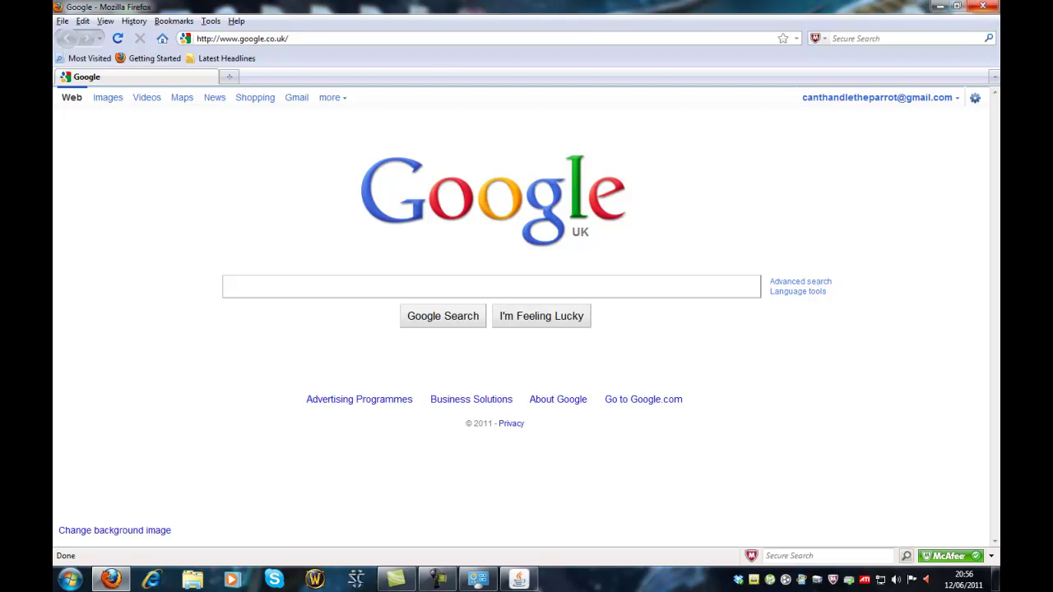
key("super+d")
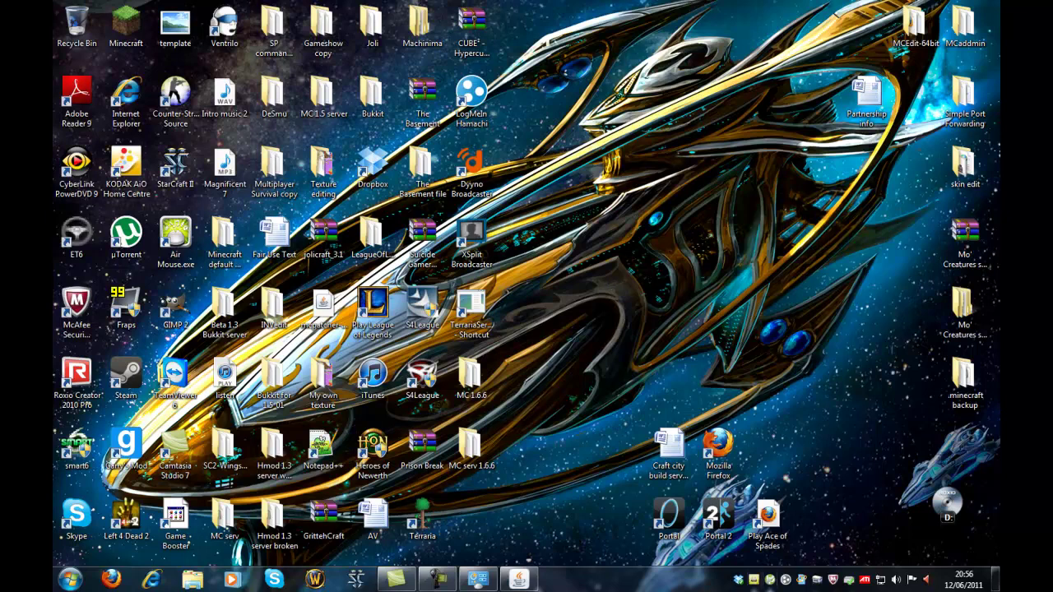
mouse_move(765, 583)
left_click(112, 579)
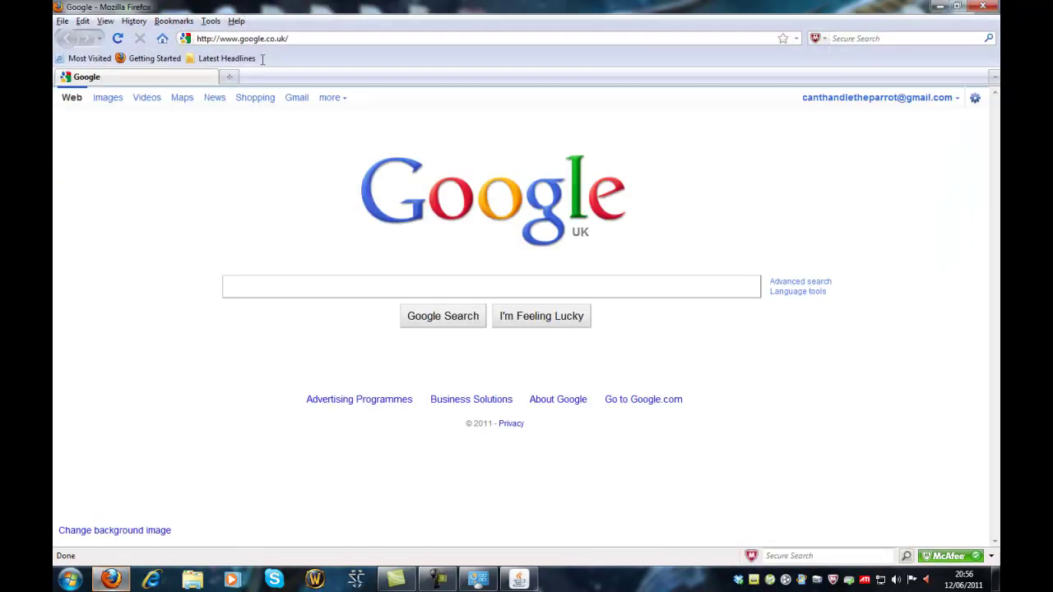
left_click(267, 36)
type("cmyip.com")
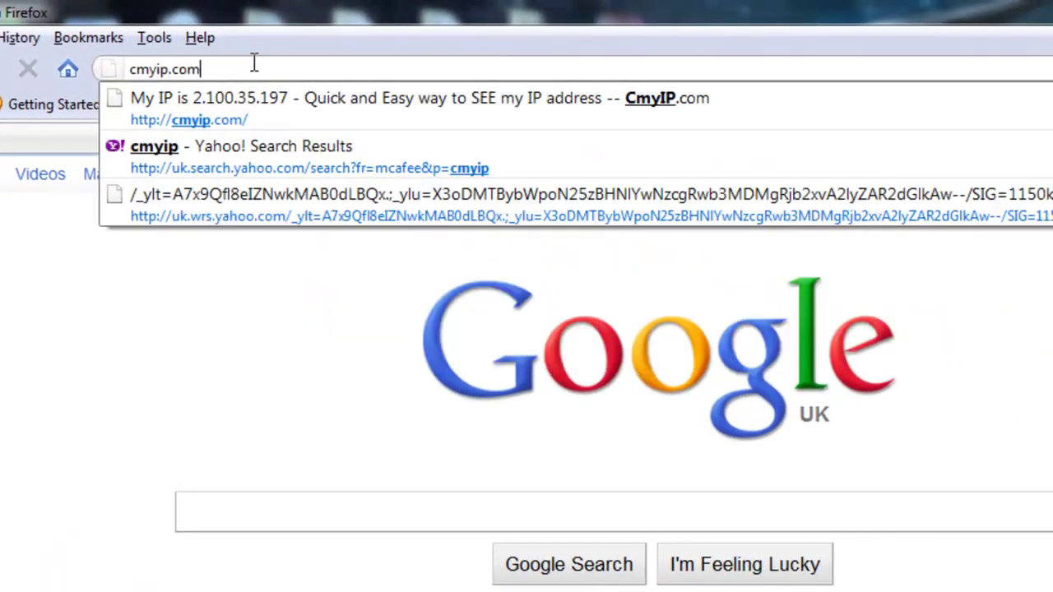
key("Return")
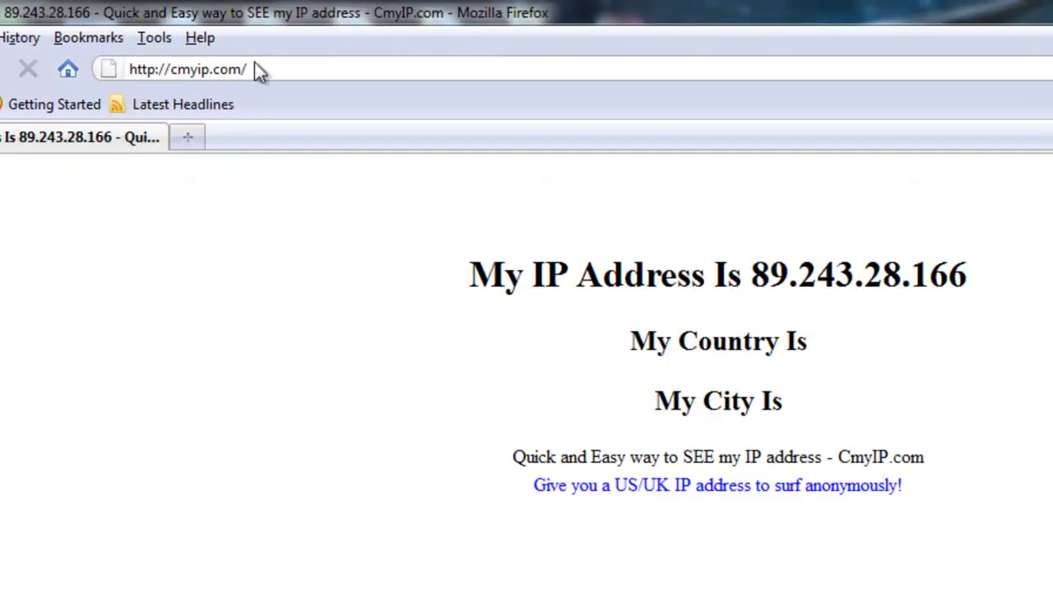
Highlight the public IP address on the CmyIP page to examine it, and close Firefox.
mouse_move(743, 276)
left_mouse_down()
mouse_move(968, 276)
mouse_move(751, 277)
left_mouse_up()
left_click(1037, 266)
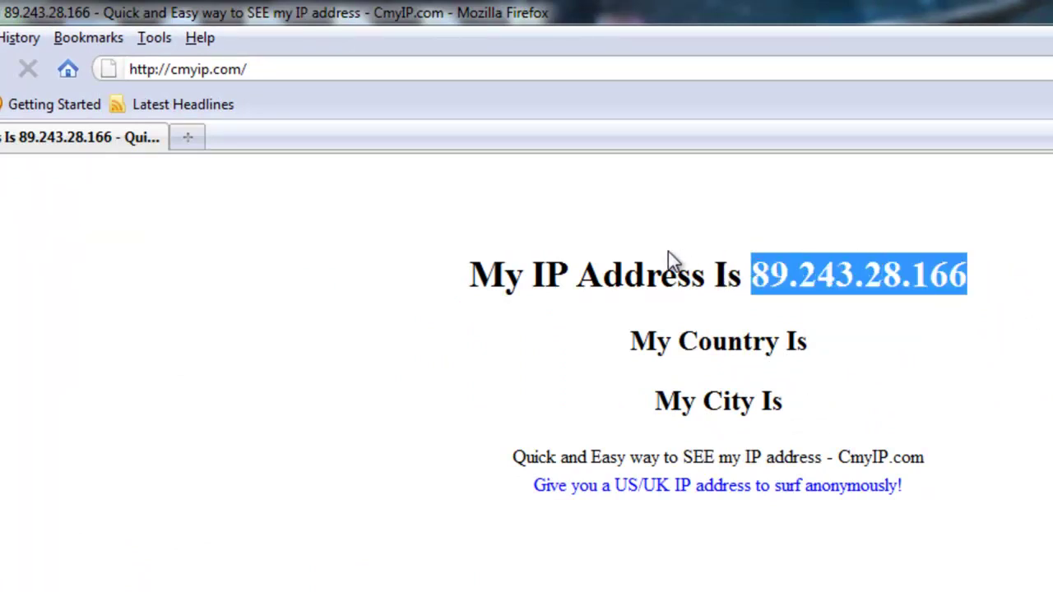
left_click_drag(979, 276, 753, 277)
left_click(752, 276)
left_click_drag(971, 272, 751, 277)
left_click(985, 287)
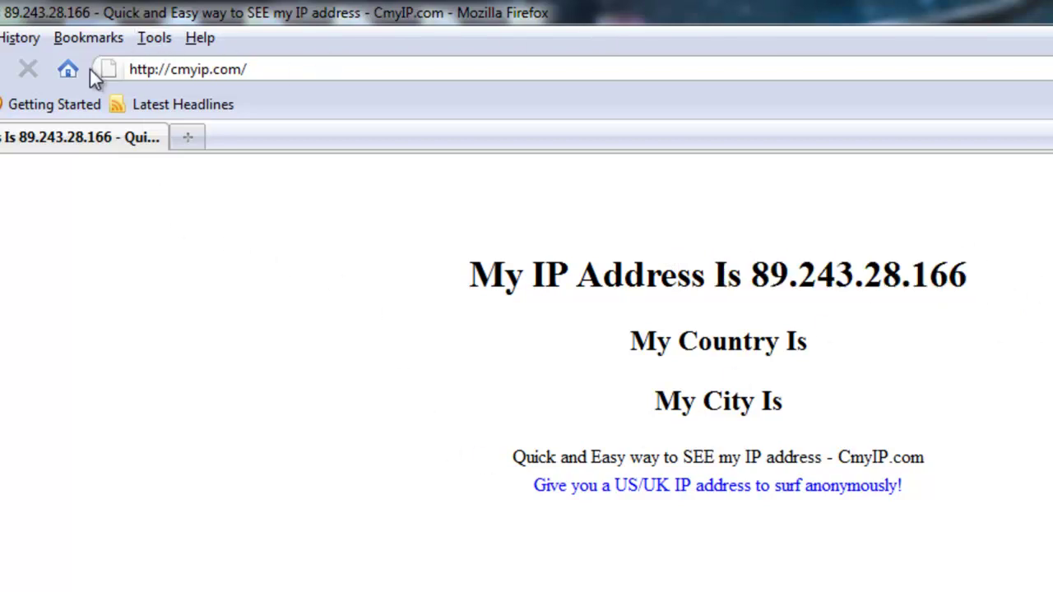
left_click(68, 69)
key("alt+F4")
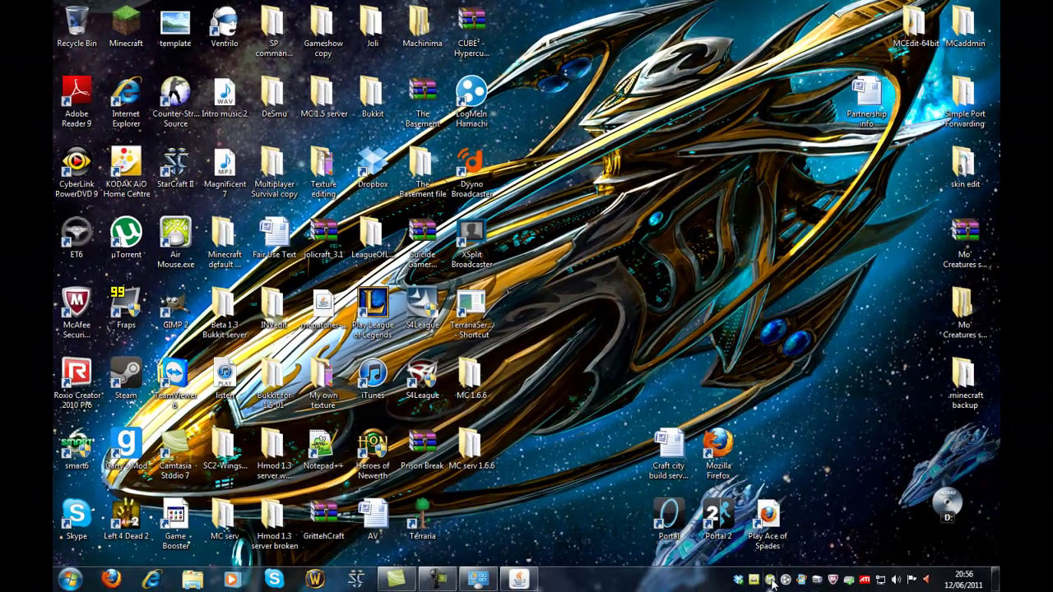
Shut down the Minecraft server with the stop command and close the other window still open.
left_click(447, 580)
left_click(447, 580)
mouse_move(518, 580)
left_click(566, 457)
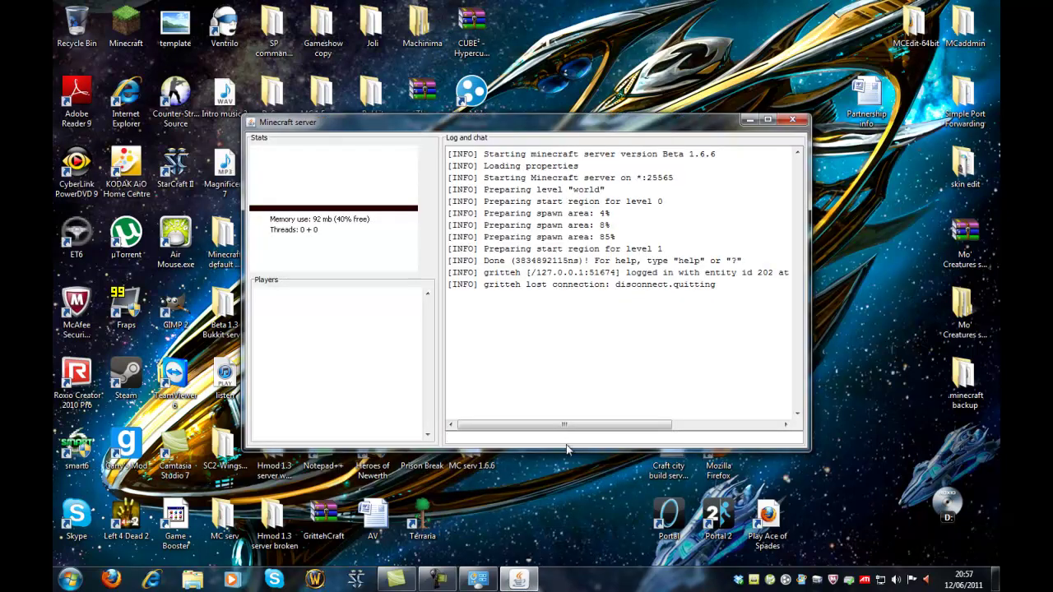
type("stop")
key("Return")
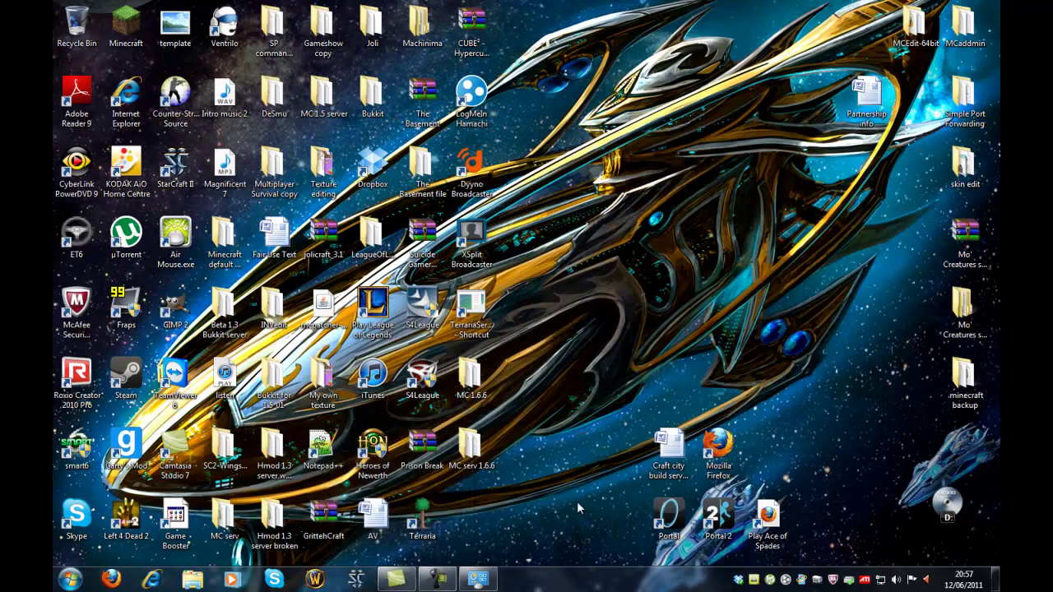
left_click(478, 579)
key("alt+F4")
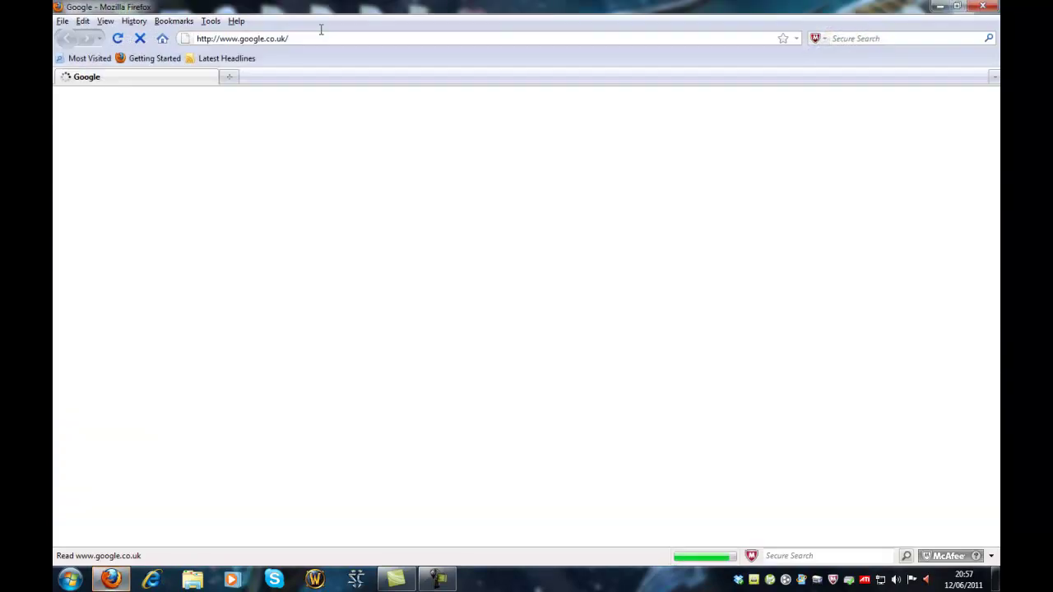
left_click(318, 38)
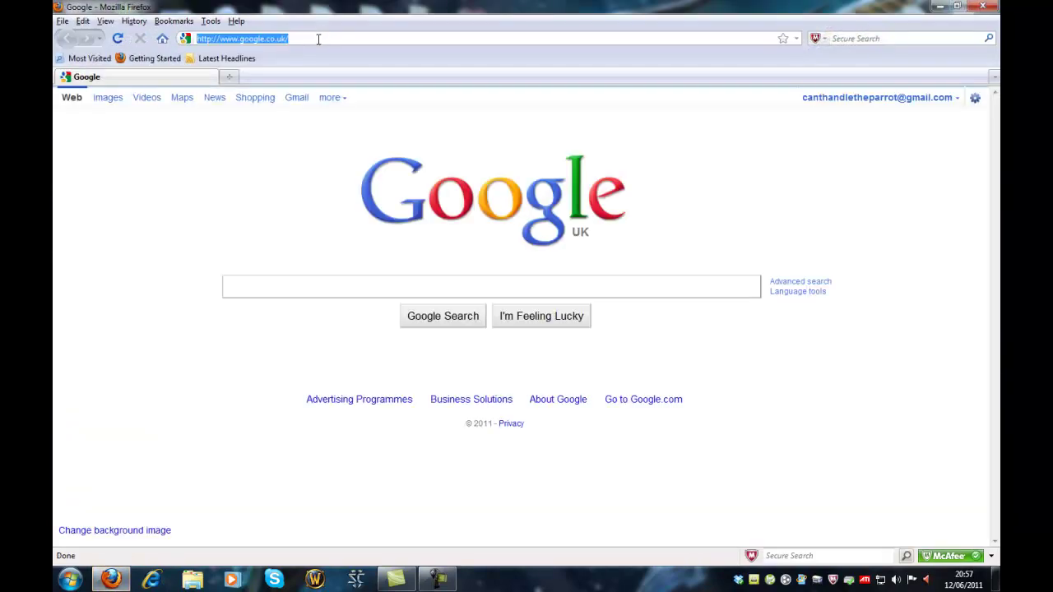
type("youtu")
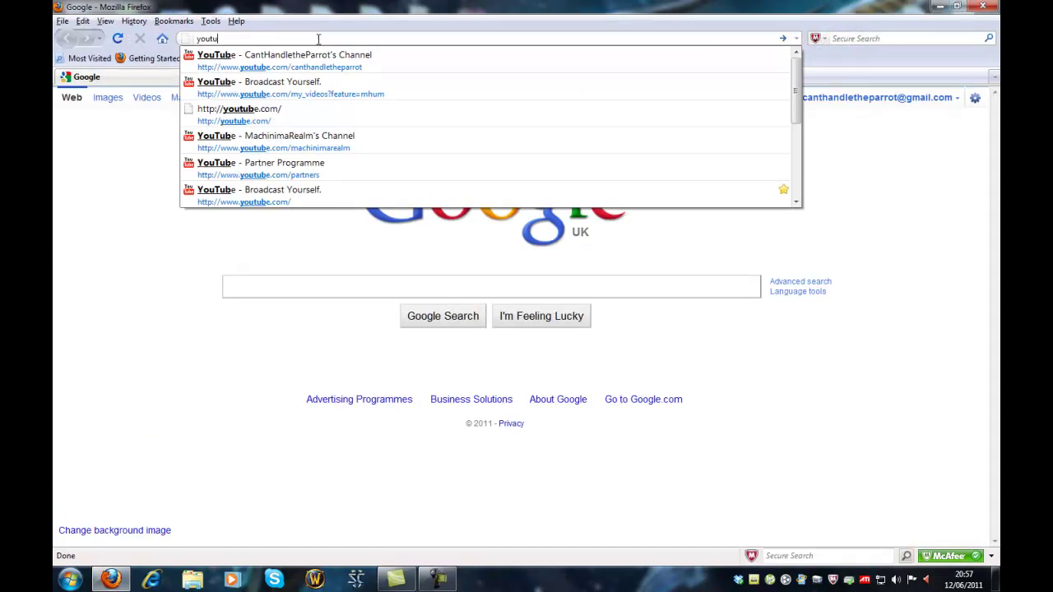
key("BackSpace")
key("BackSpace")
key("BackSpace")
key("BackSpace")
key("BackSpace")
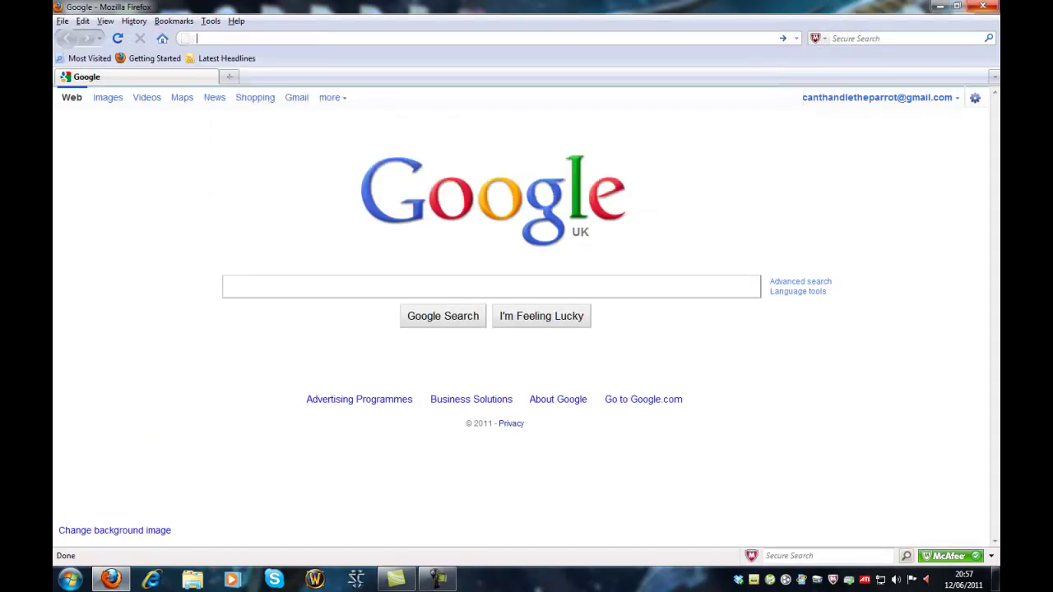
left_click(982, 5)
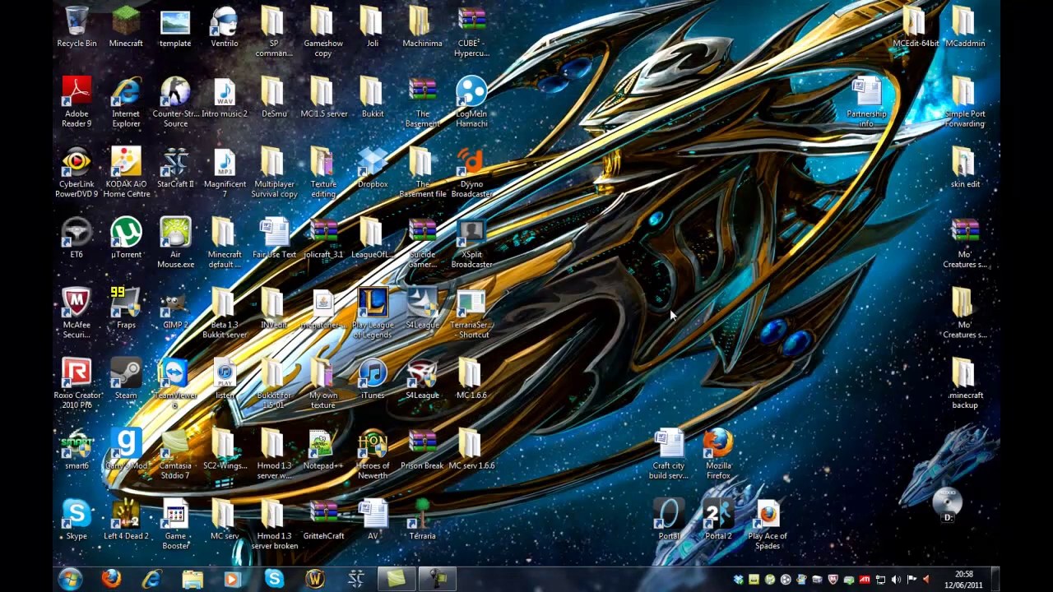